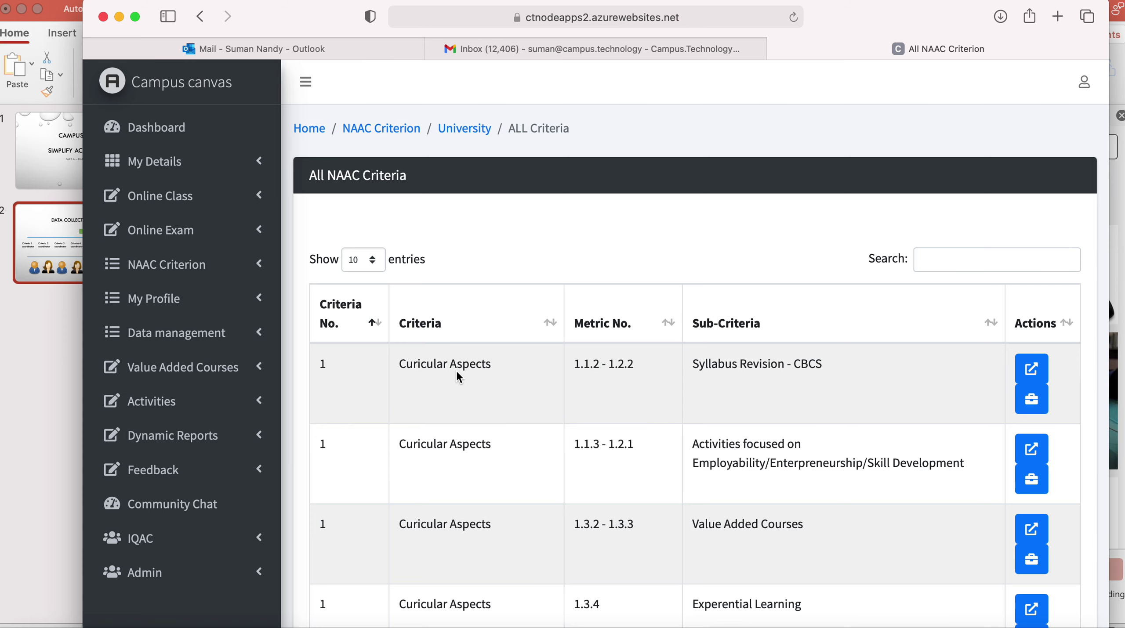
# Page through all four pages of the NAAC criteria table and return to page 1.
pyautogui.scroll(-3, 713, 401)
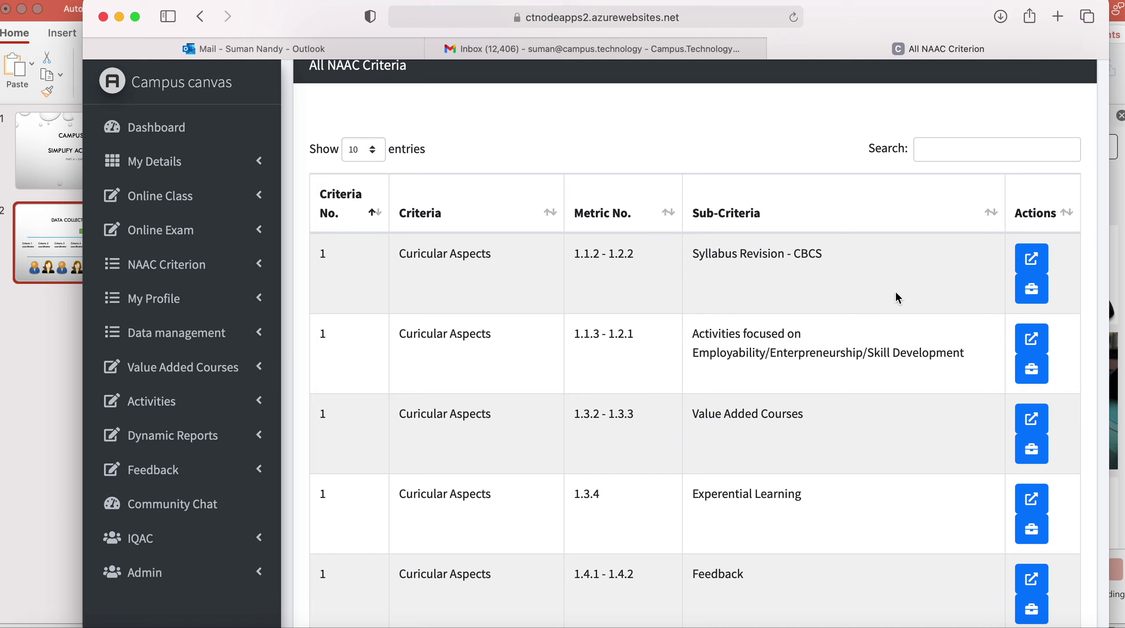
pyautogui.click(1031, 299)
pyautogui.scroll(-2, 840, 413)
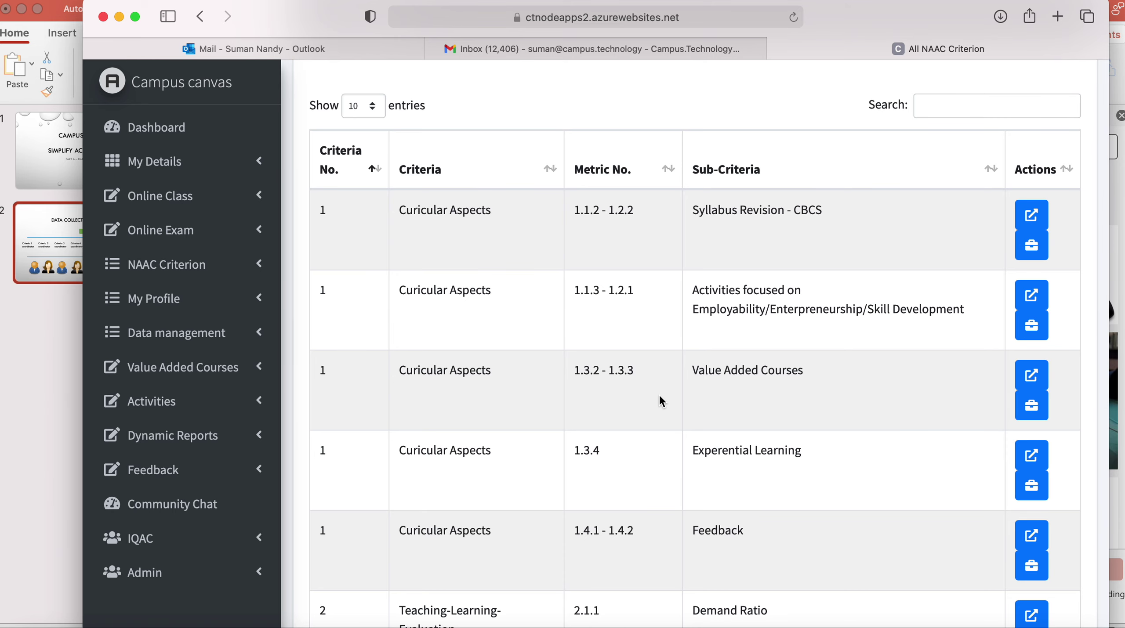
pyautogui.scroll(-10, 661, 397)
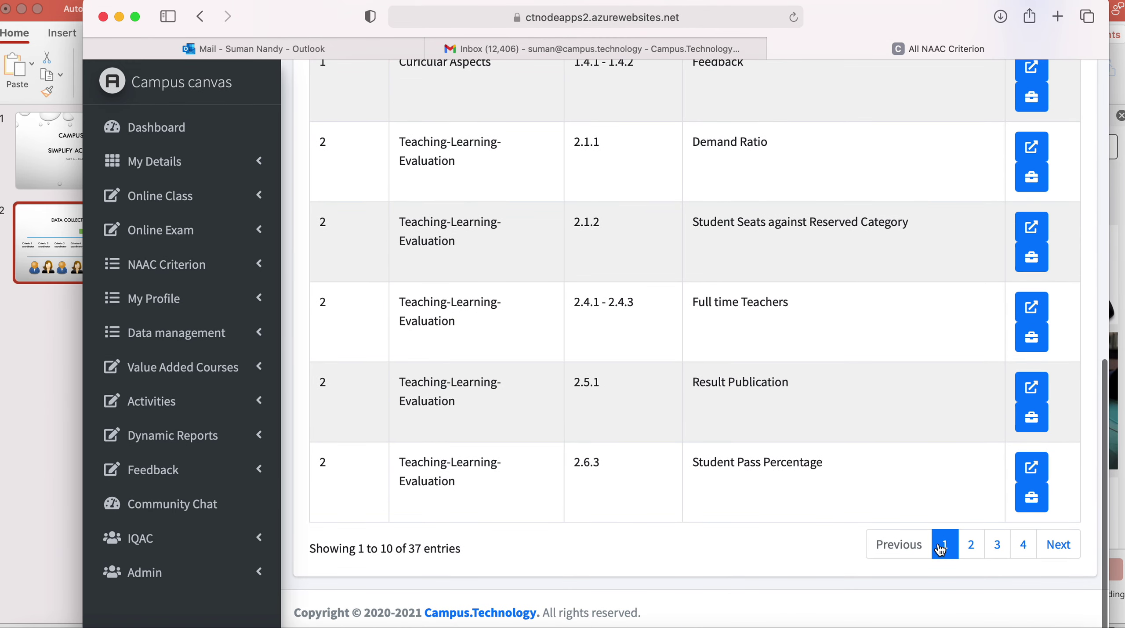
pyautogui.click(972, 547)
pyautogui.click(997, 546)
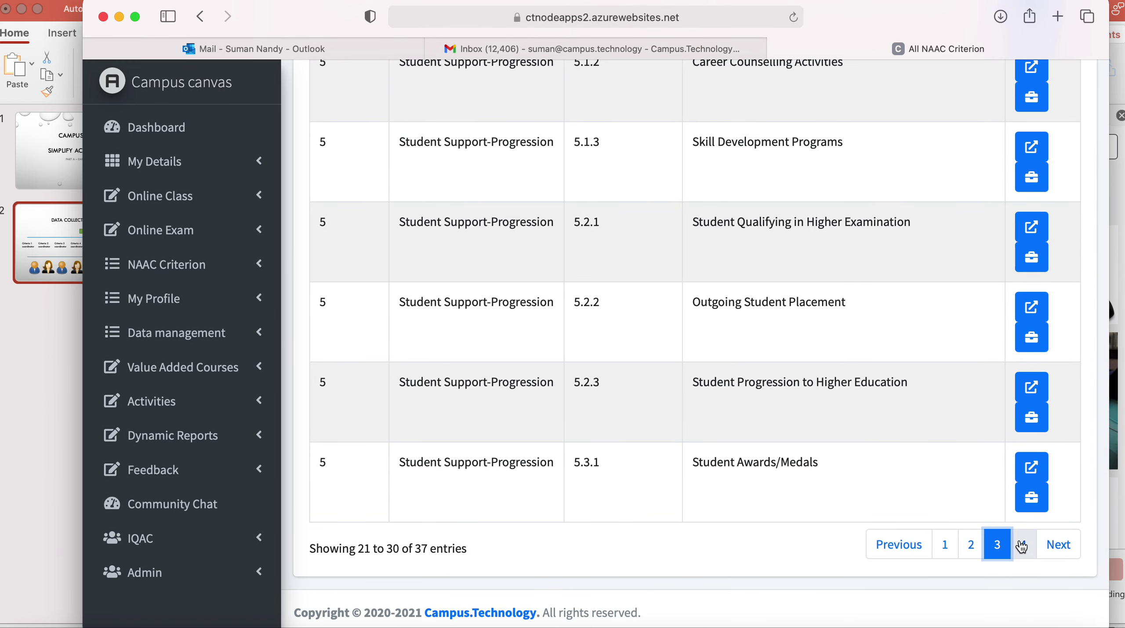
pyautogui.click(1023, 547)
pyautogui.click(946, 547)
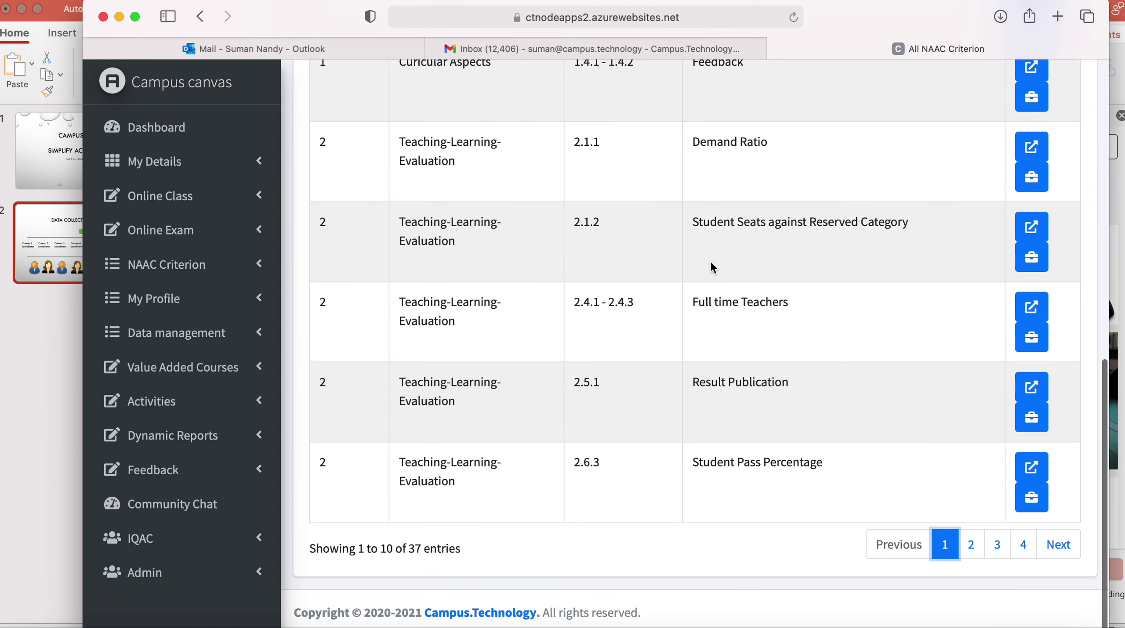
# Open the Value Added Courses criterion's data page.
pyautogui.scroll(3, 710, 260)
pyautogui.scroll(2, 709, 260)
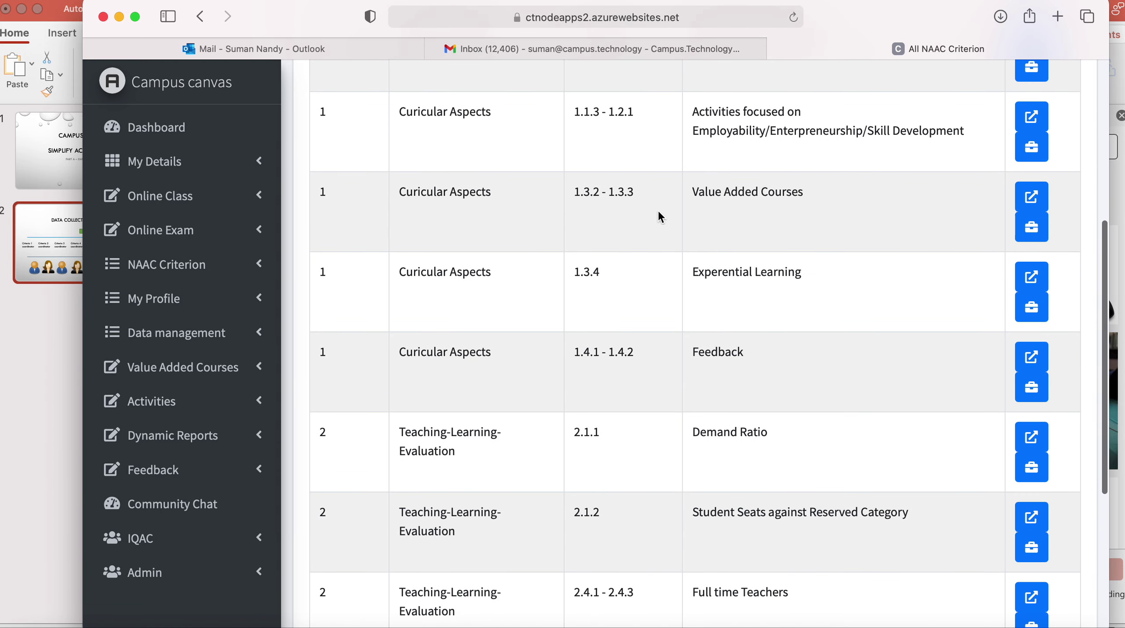
pyautogui.click(1043, 198)
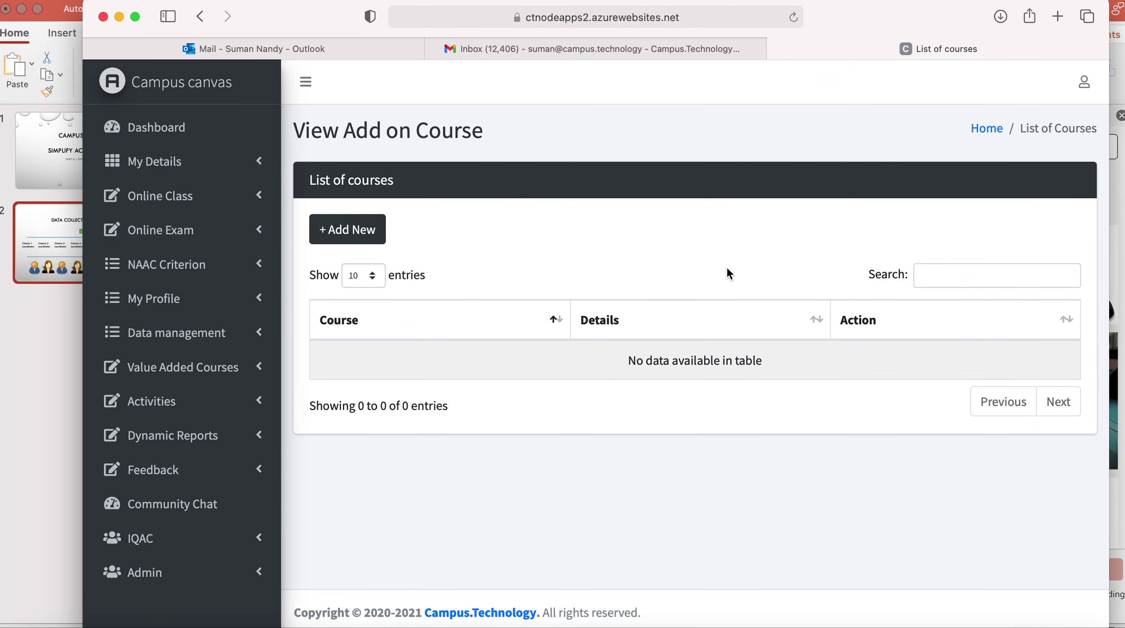
# Back on the criteria table, open Experential Learning and refresh its empty activity list.
pyautogui.click(200, 17)
pyautogui.scroll(5, 689, 250)
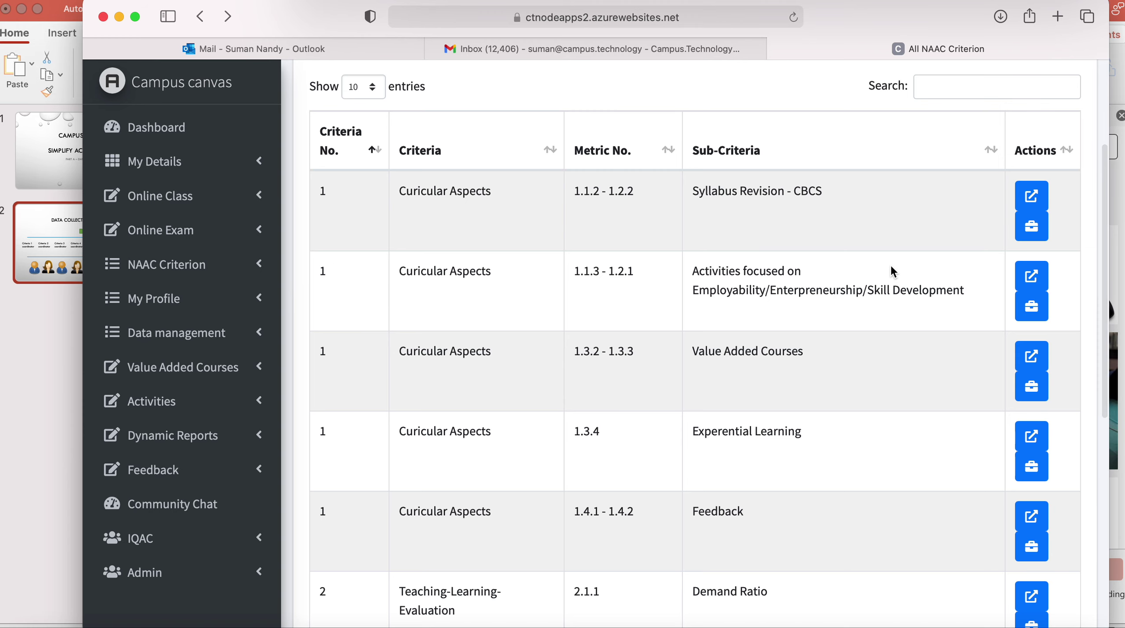
pyautogui.scroll(-3, 892, 271)
pyautogui.scroll(-4, 883, 390)
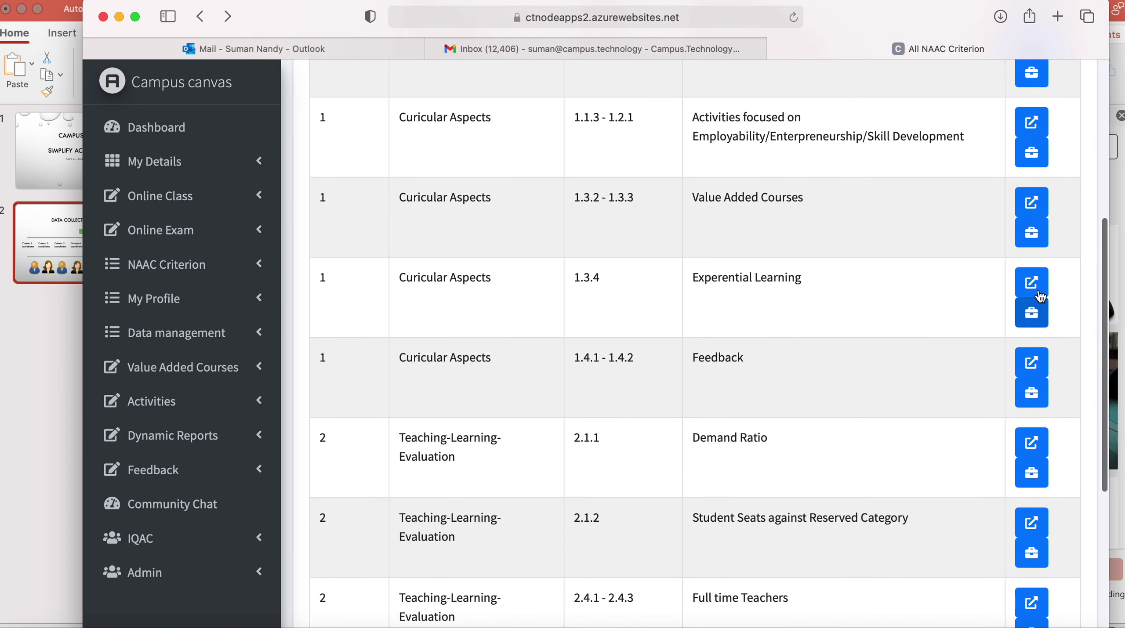
pyautogui.click(1033, 288)
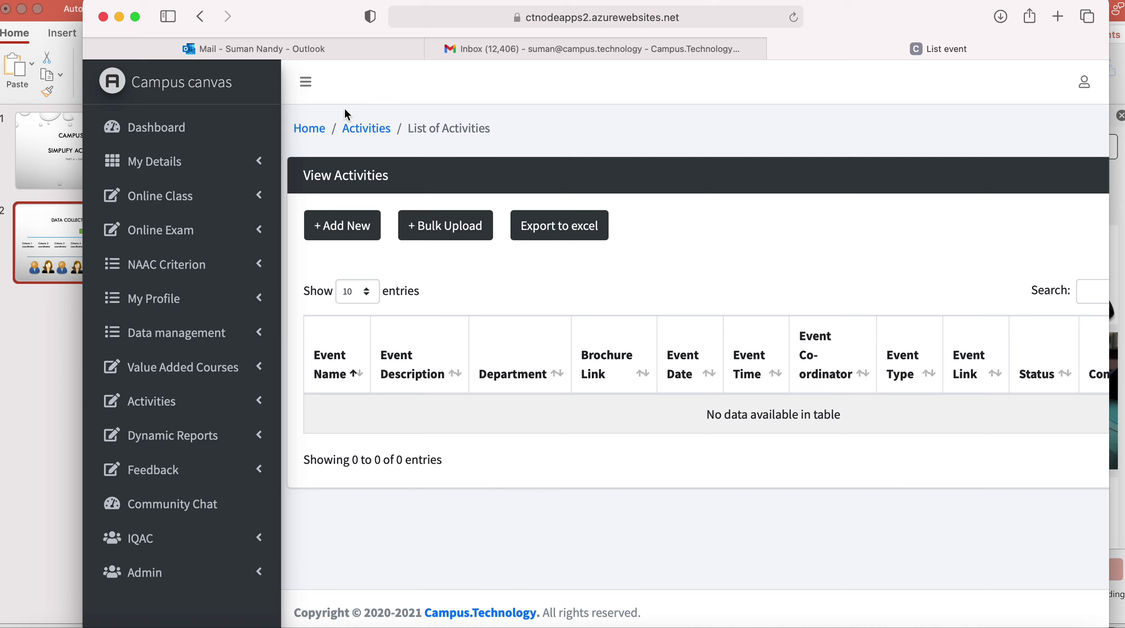
pyautogui.click(374, 128)
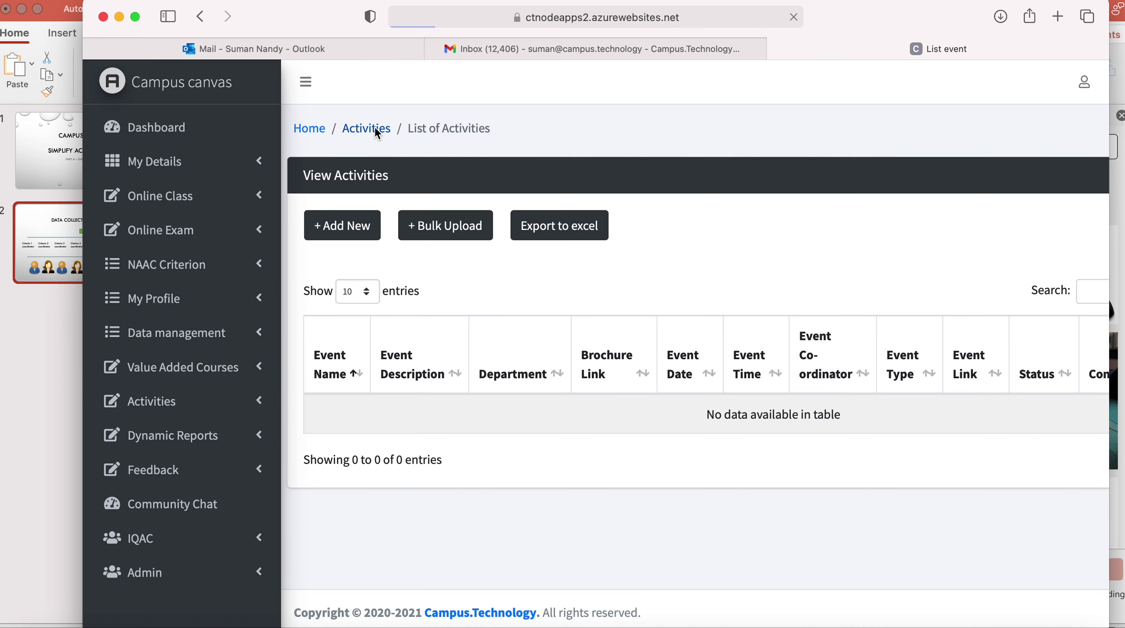
# Return to the criteria table and open the Demand Ratio enrollment data page.
pyautogui.click(200, 16)
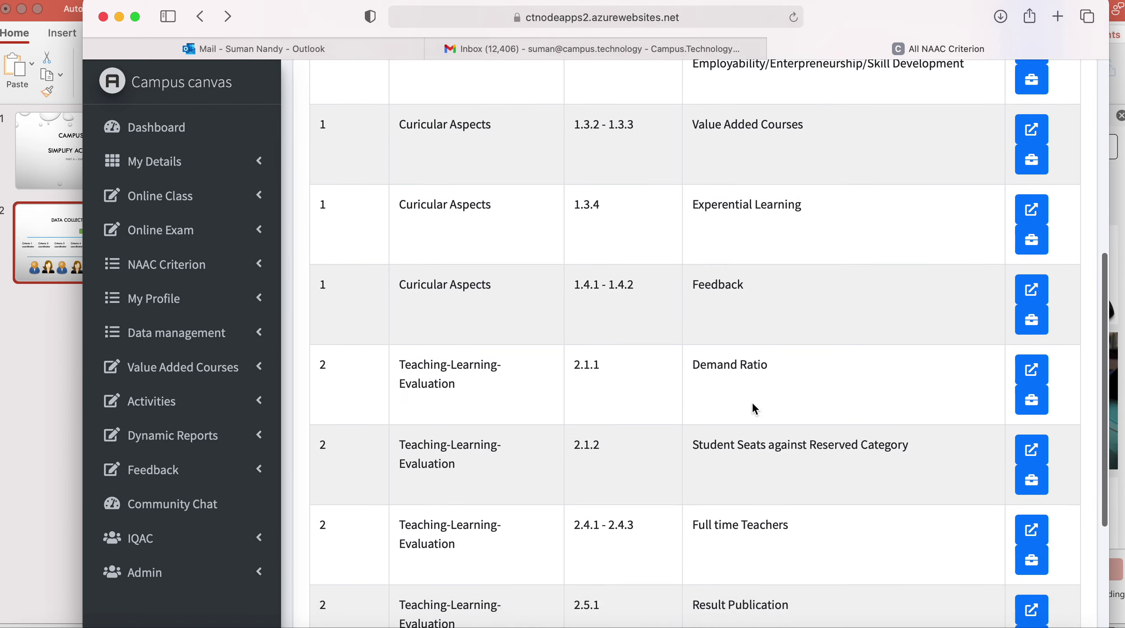
pyautogui.scroll(-2, 755, 409)
pyautogui.click(1034, 337)
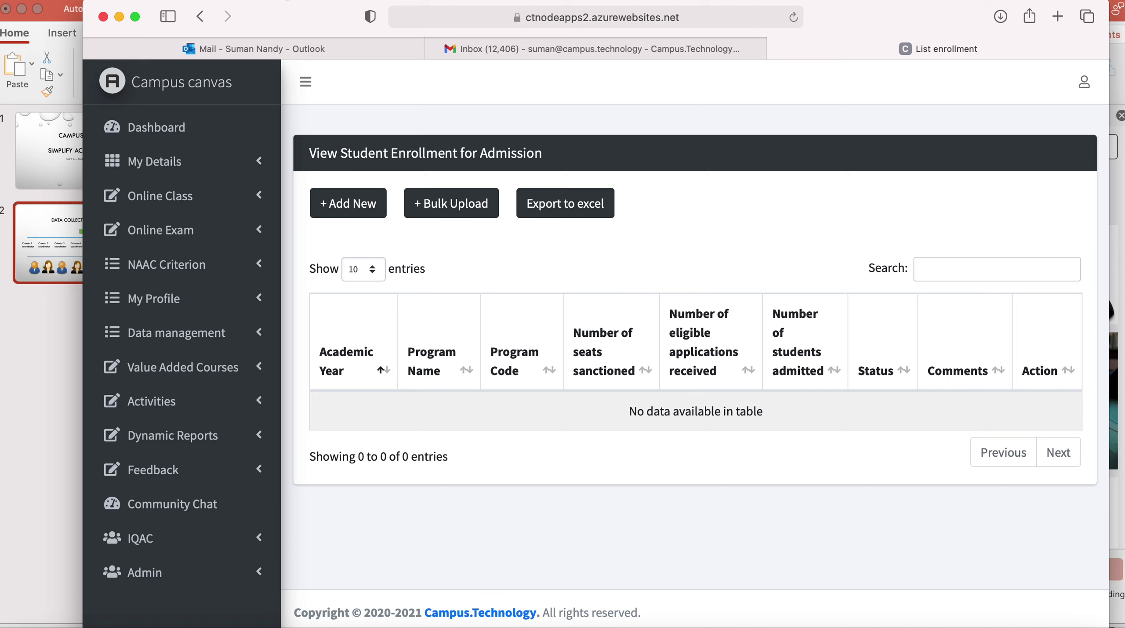
# Return to the criteria table and open the Syllabus Revision - CBCS data page.
pyautogui.click(200, 16)
pyautogui.scroll(5, 622, 270)
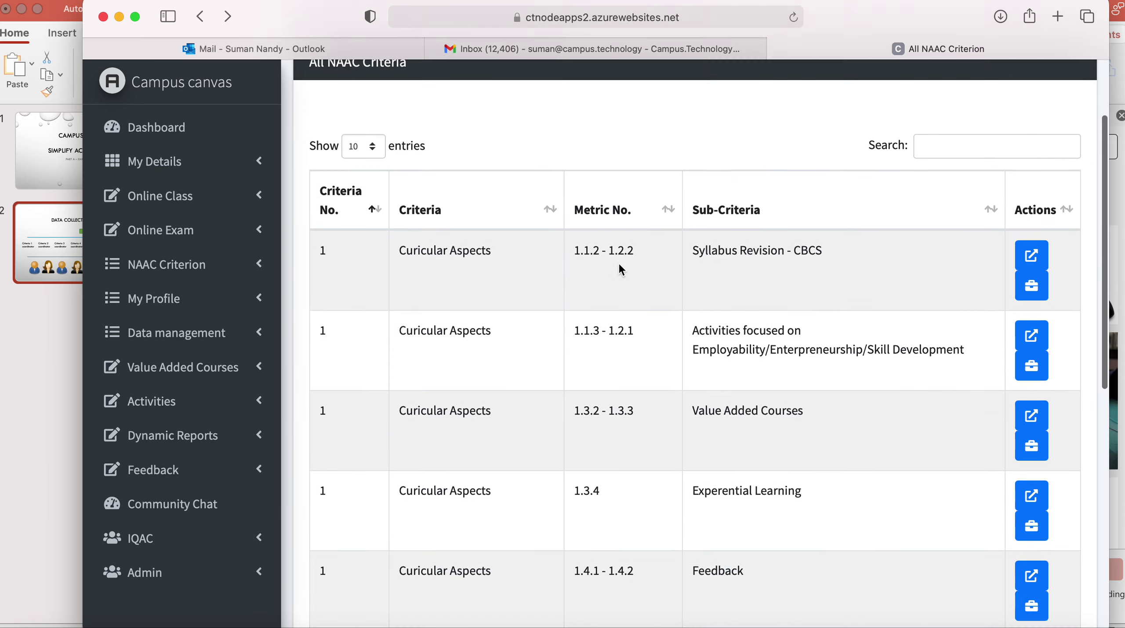
pyautogui.scroll(3, 622, 270)
pyautogui.click(1037, 374)
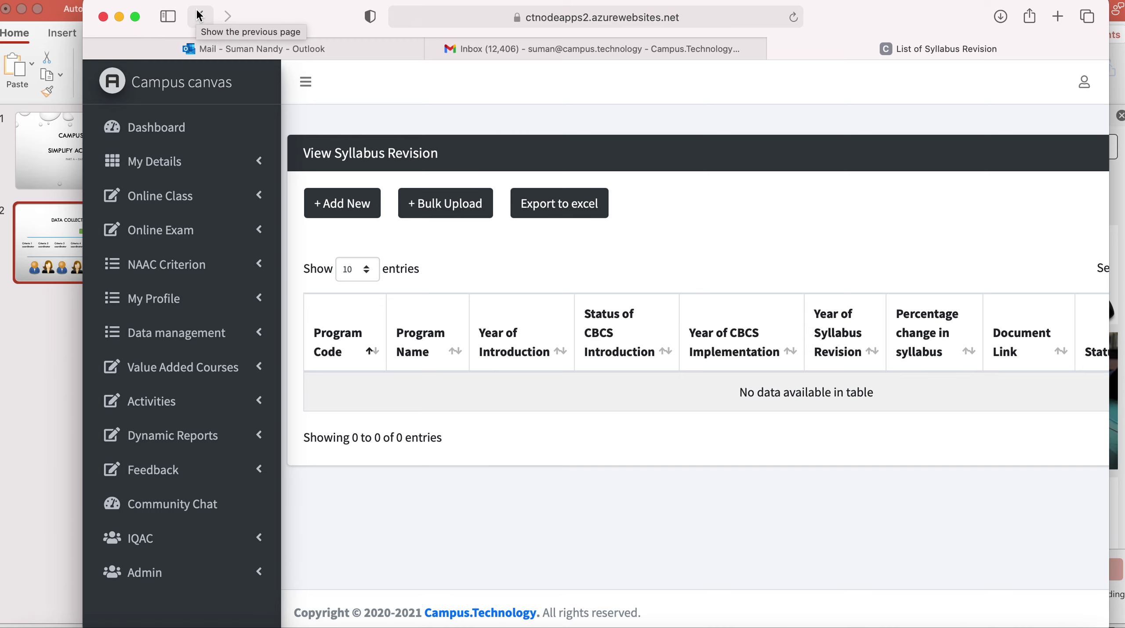
# Leave the empty Syllabus Revision list and add a task for the Syllabus Revision - CBCS criterion.
pyautogui.click(200, 16)
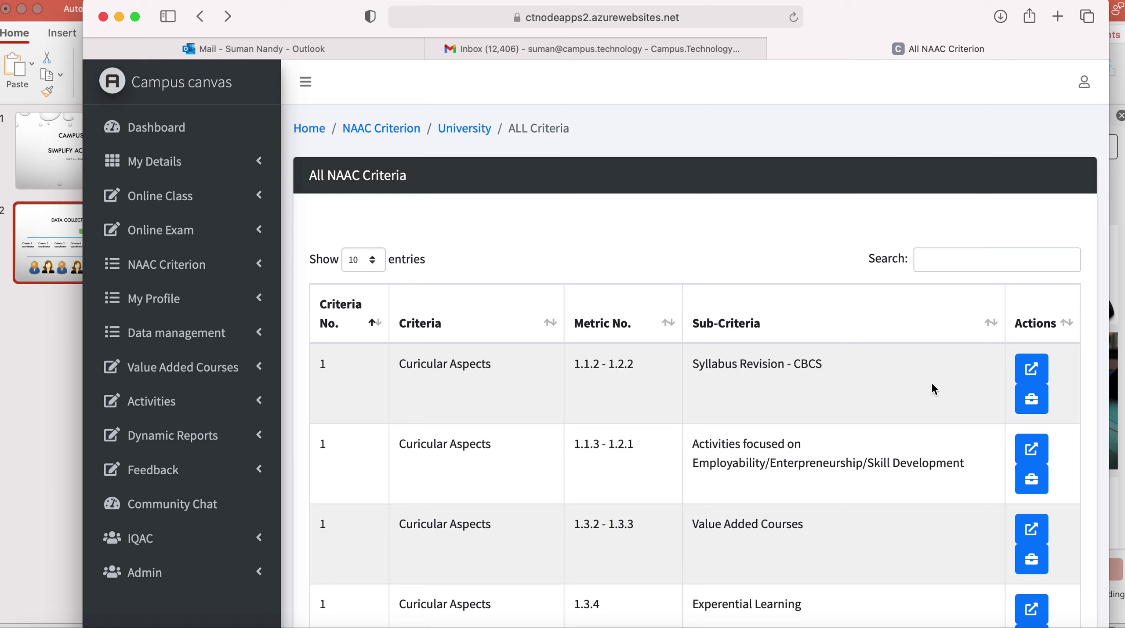
pyautogui.click(1033, 403)
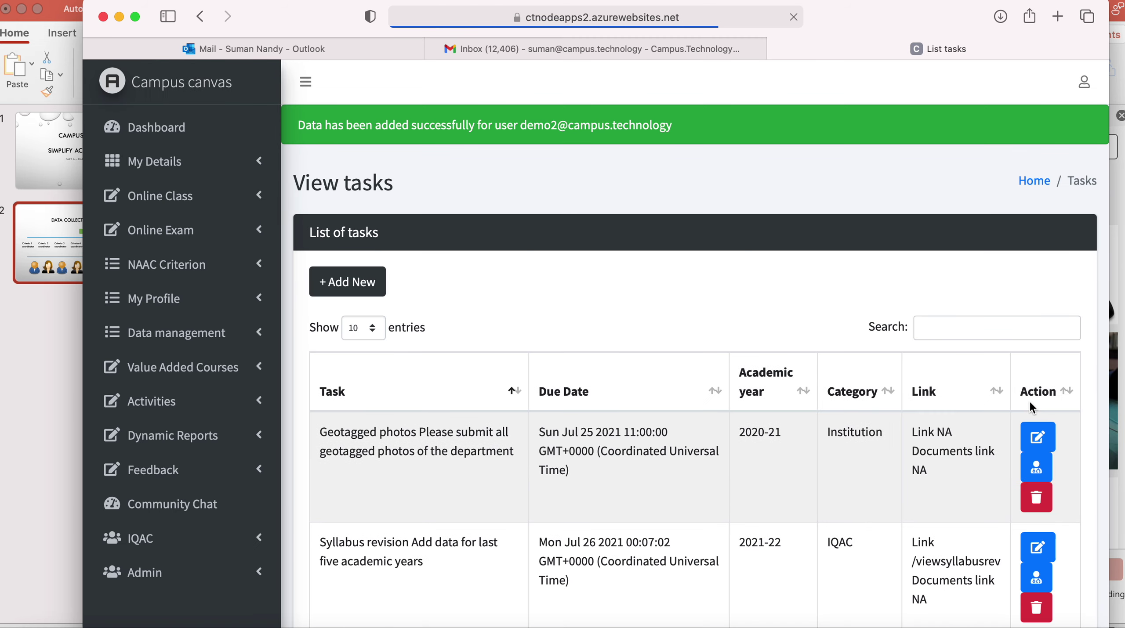
# Open the 2021-22 Syllabus revision task in the View tasks list for editing.
pyautogui.scroll(-3, 769, 416)
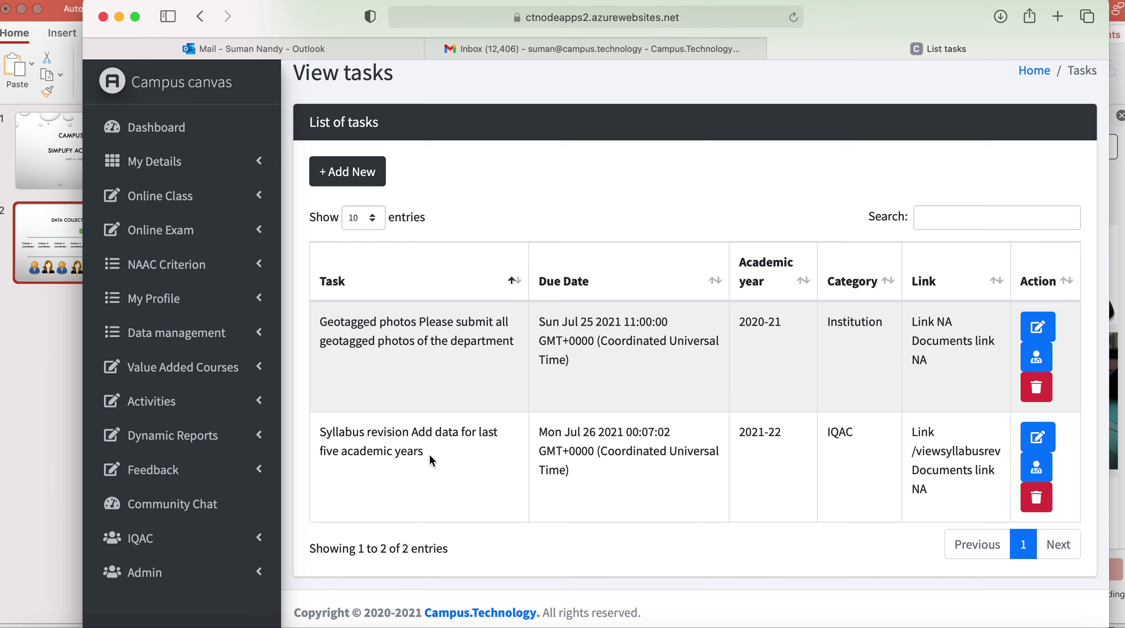
pyautogui.click(1038, 437)
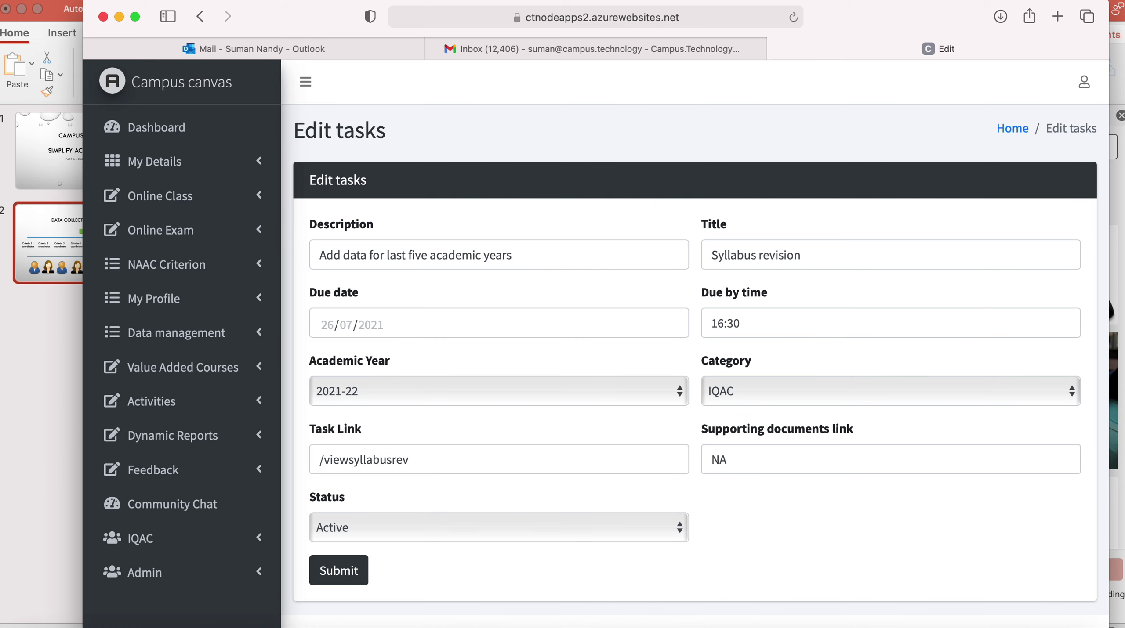
# Reopen the Syllabus revision task and save its due date as 28/08/2021 16:30.
pyautogui.click(200, 17)
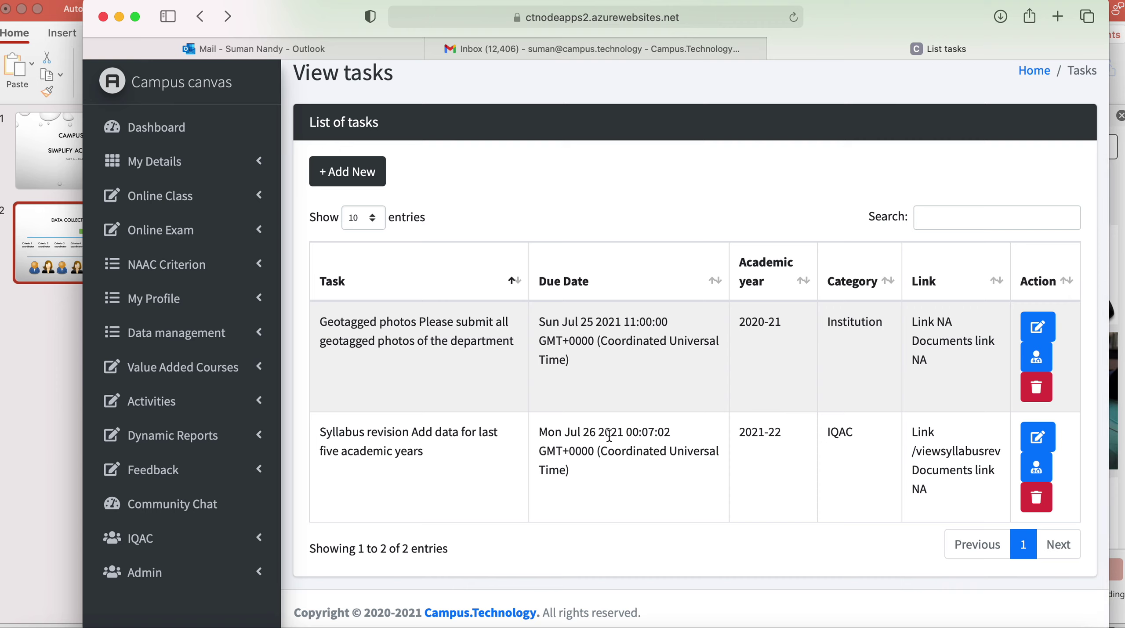
pyautogui.click(1041, 443)
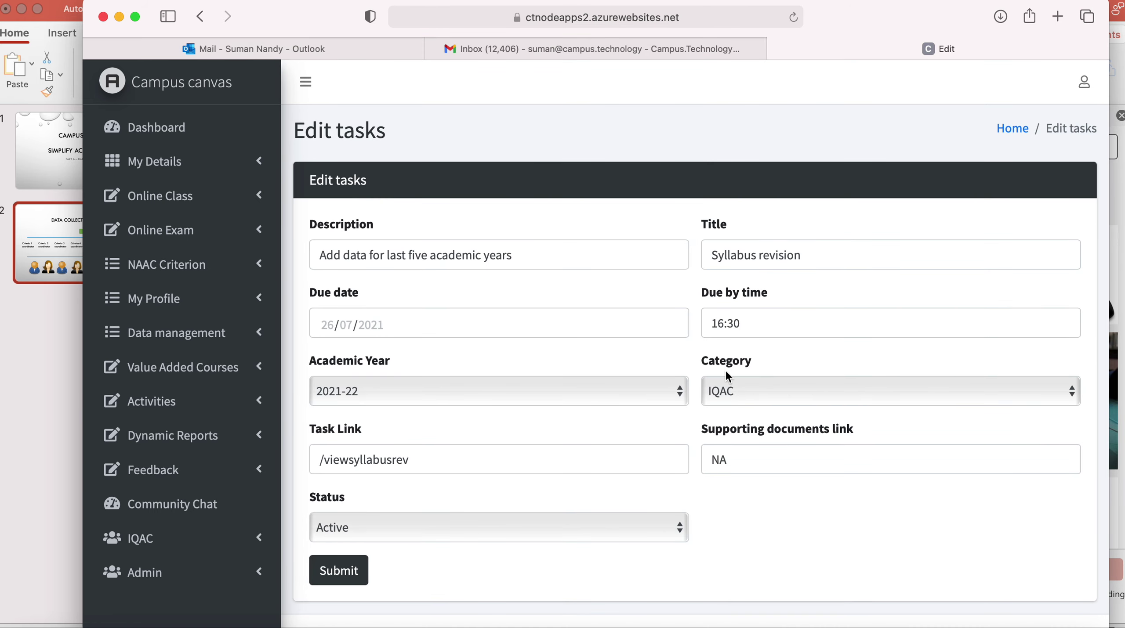
pyautogui.click(406, 324)
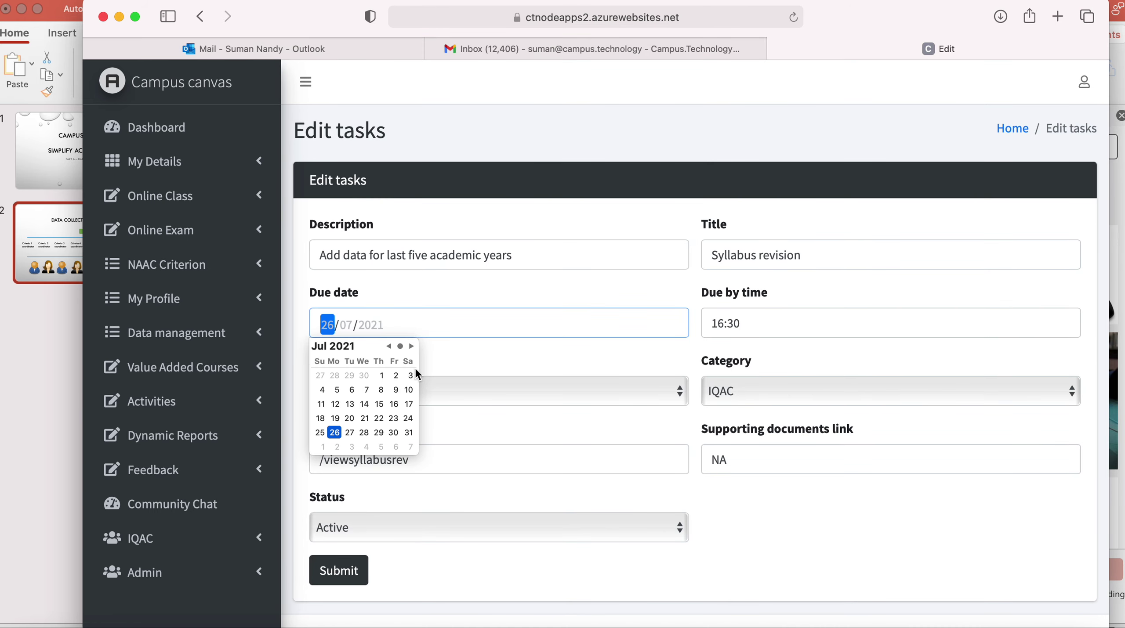
pyautogui.click(412, 347)
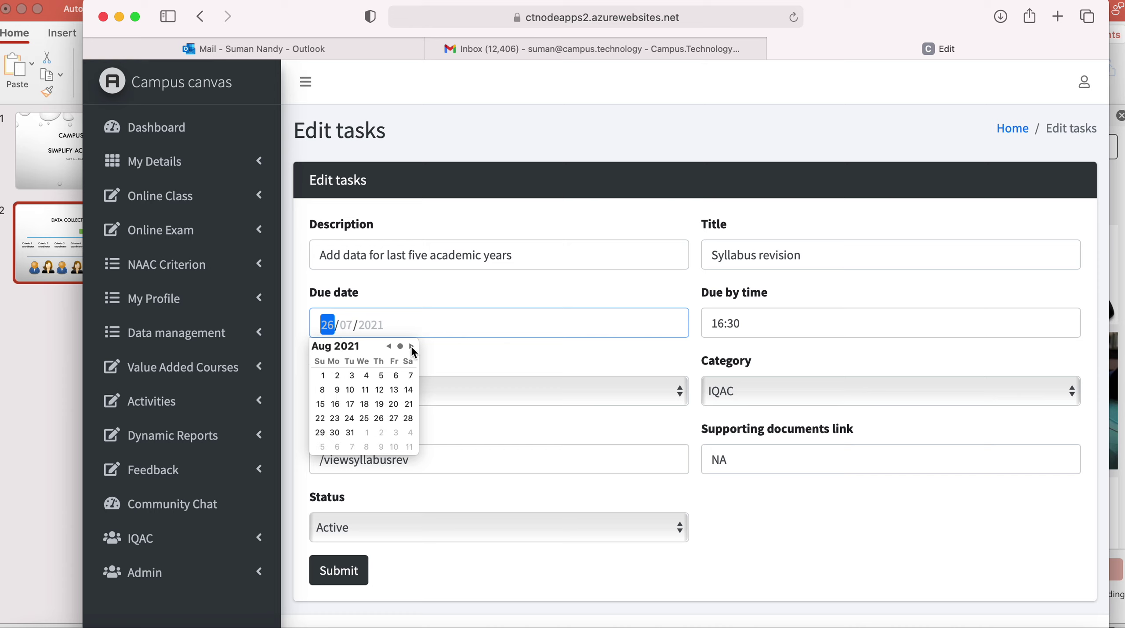
pyautogui.click(409, 418)
pyautogui.click(635, 362)
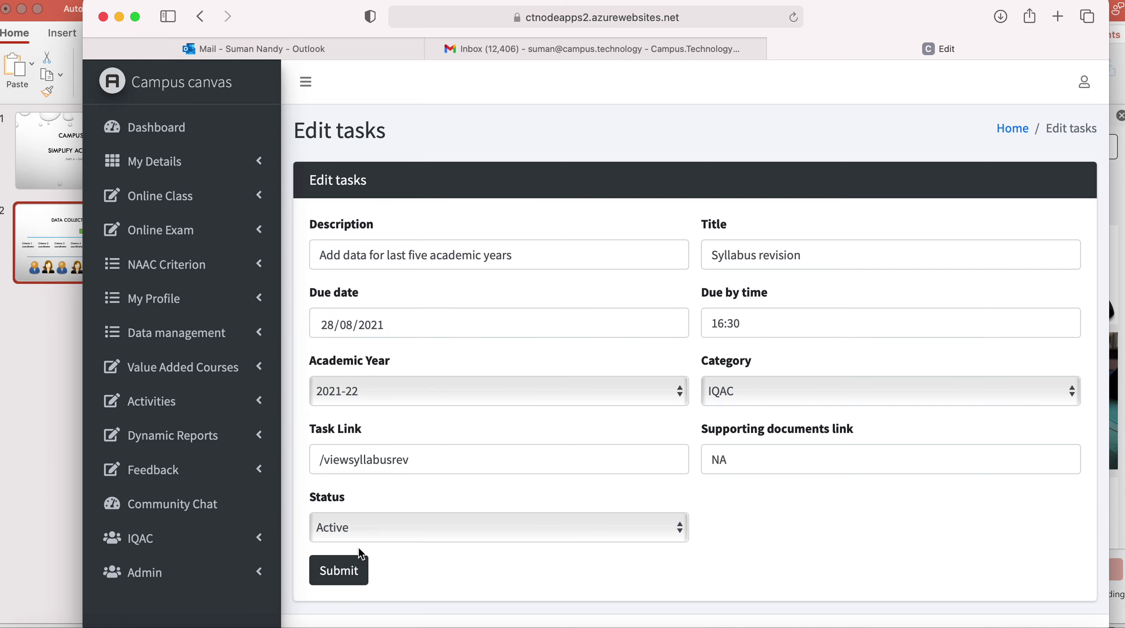
pyautogui.click(348, 572)
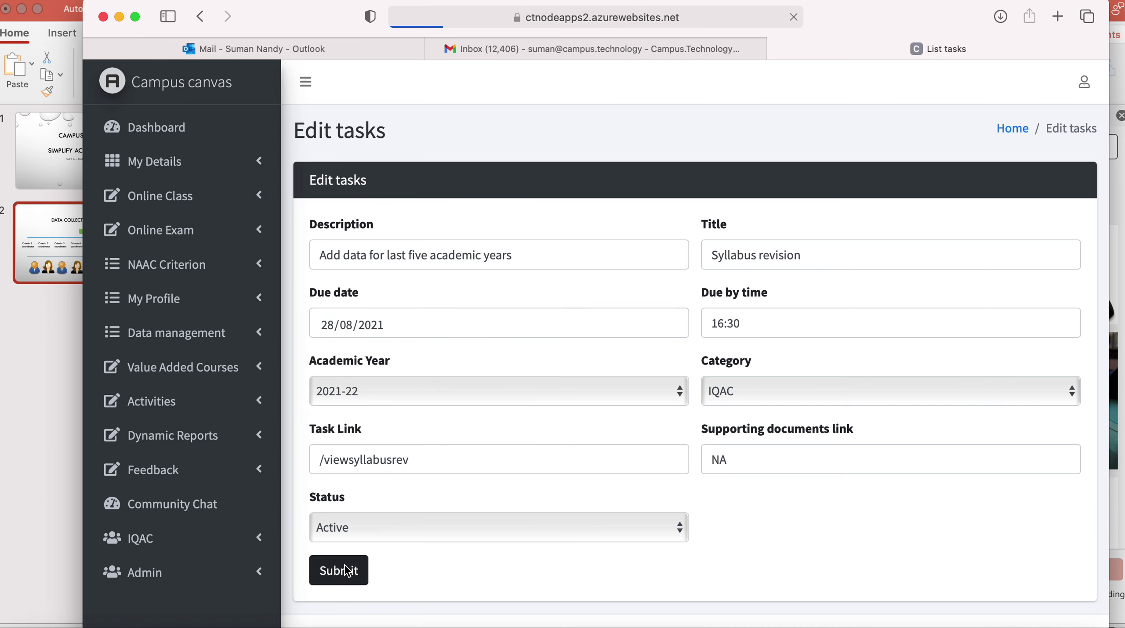
pyautogui.scroll(-2, 667, 525)
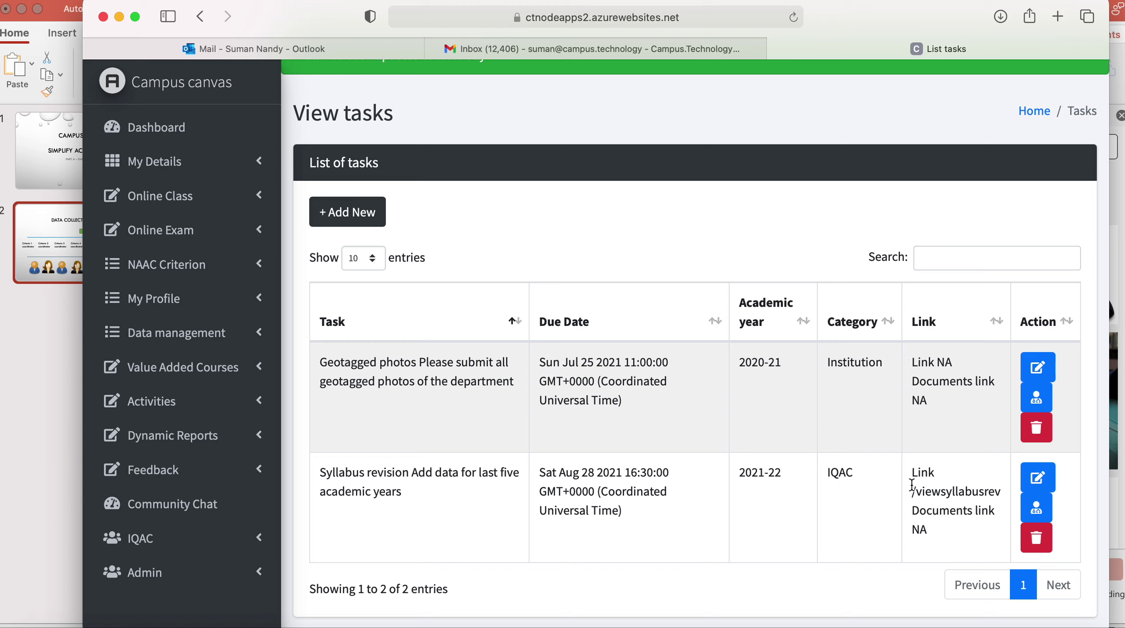
# Assign the Syllabus revision task to the criterion coordinator, due 21/08/2021 at 16:30.
pyautogui.click(1049, 510)
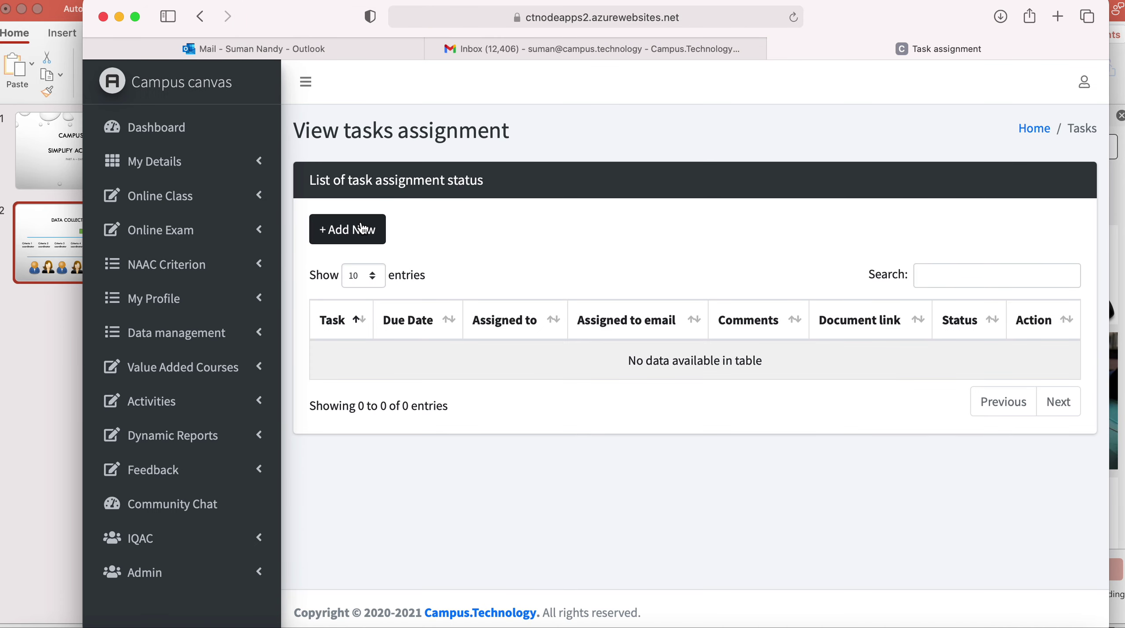
pyautogui.click(311, 239)
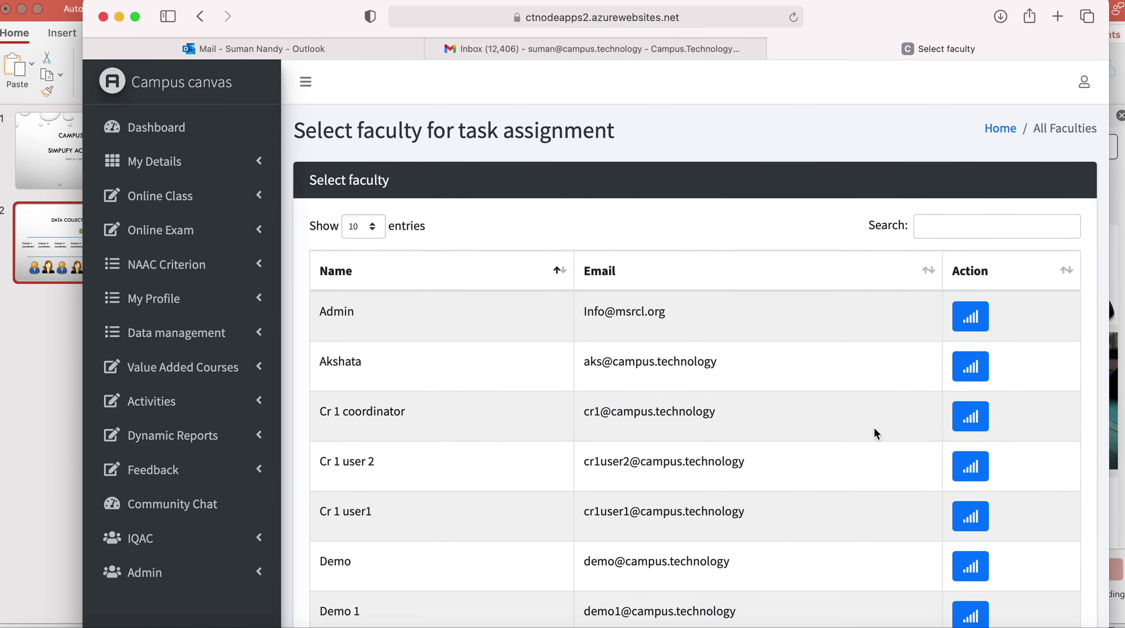
pyautogui.click(970, 420)
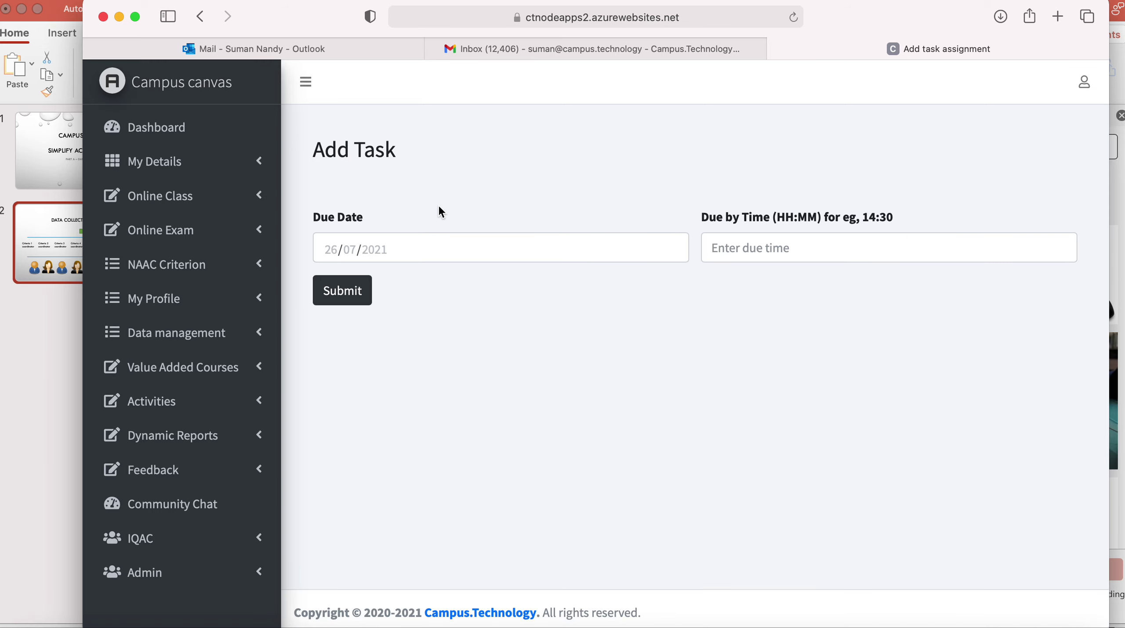
pyautogui.click(408, 252)
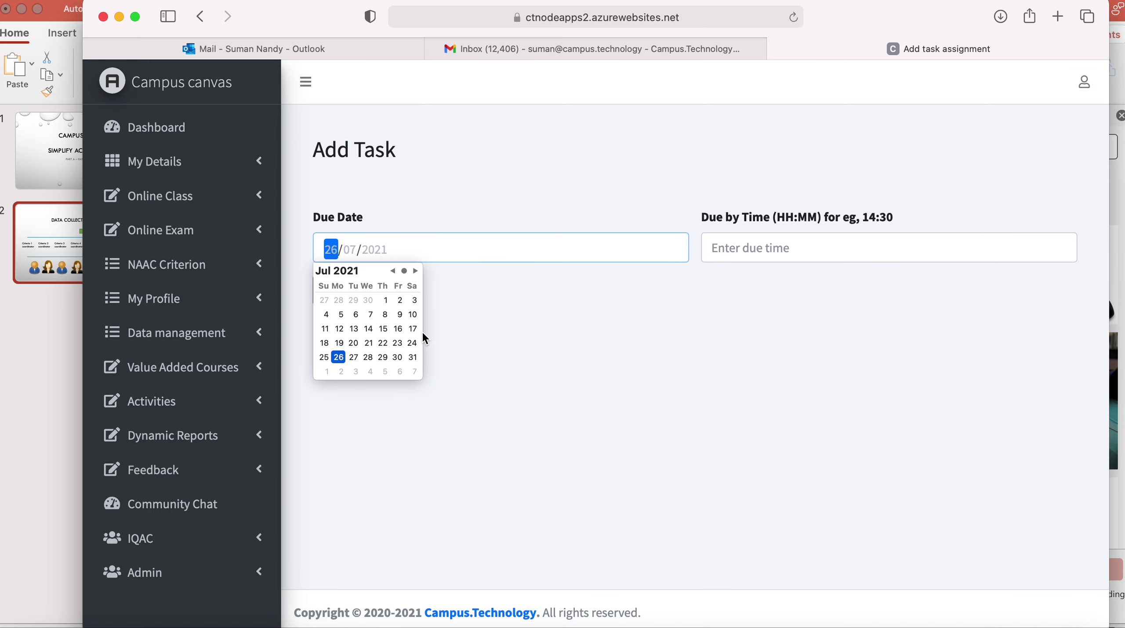
pyautogui.click(415, 271)
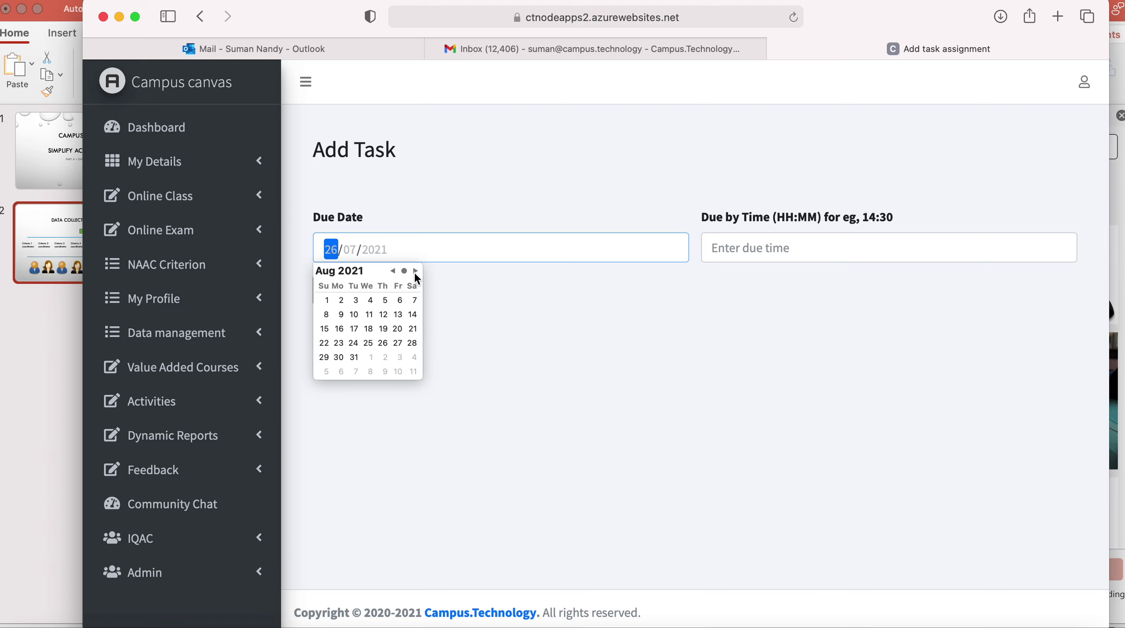
pyautogui.click(416, 335)
pyautogui.click(748, 247)
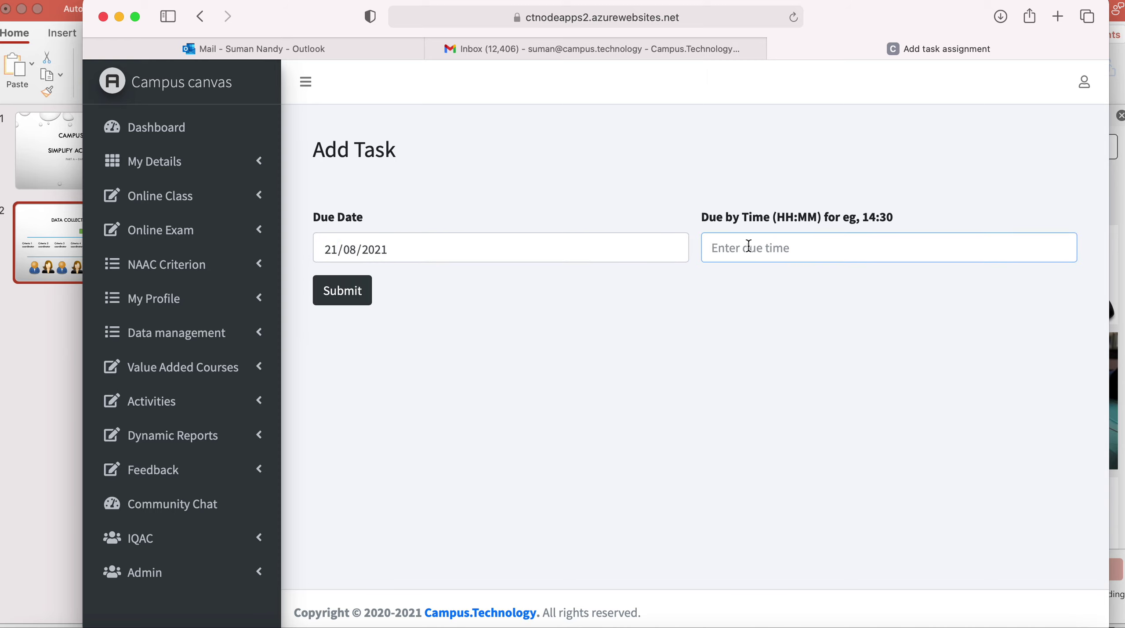
pyautogui.write('16:')
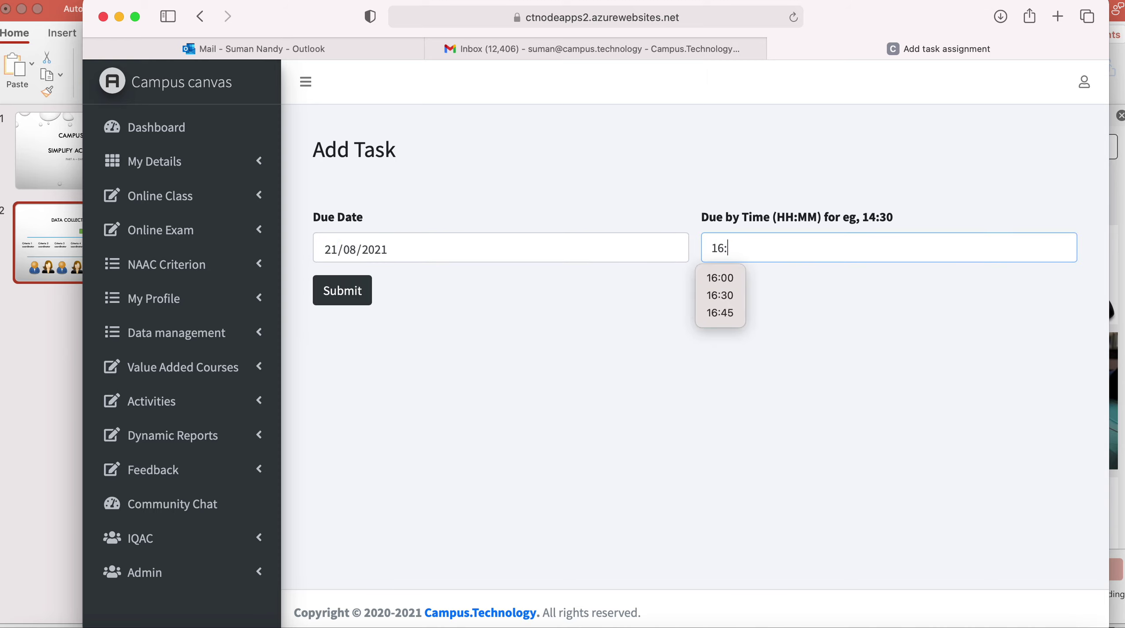
pyautogui.write('30')
pyautogui.click(407, 317)
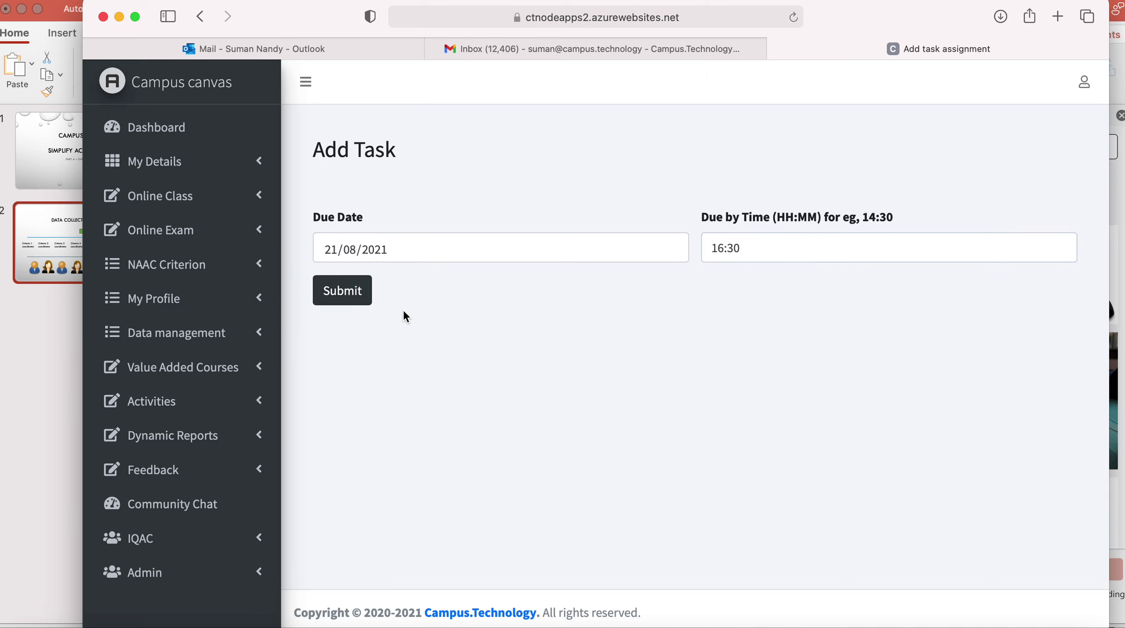
# Submit the task assignment and log out of the current account.
pyautogui.click(343, 291)
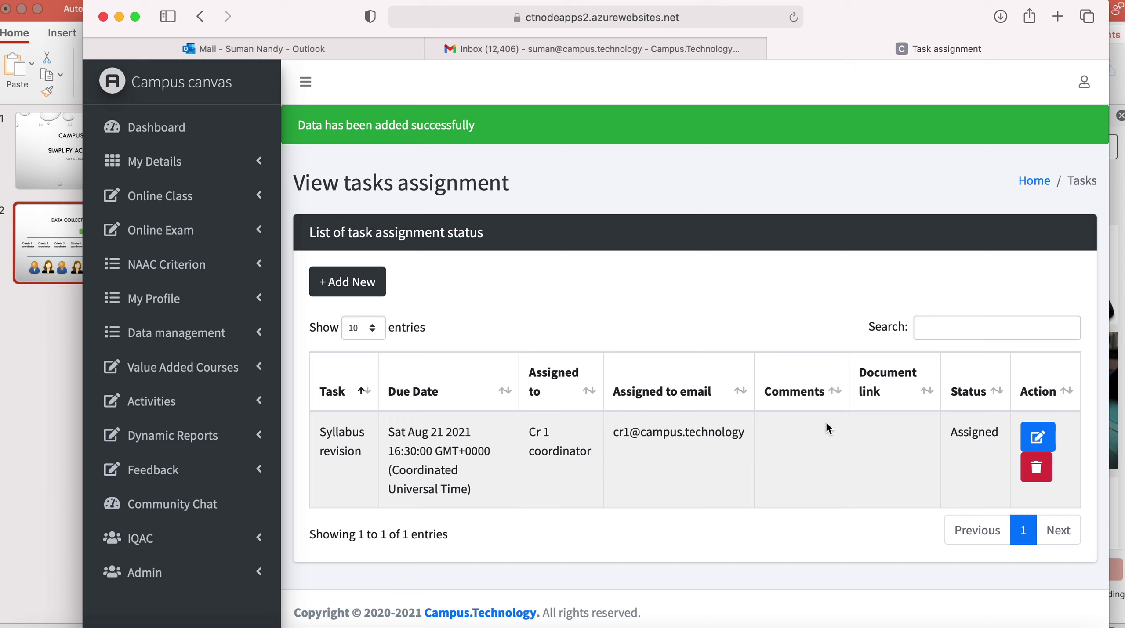
pyautogui.click(1088, 93)
pyautogui.click(1025, 114)
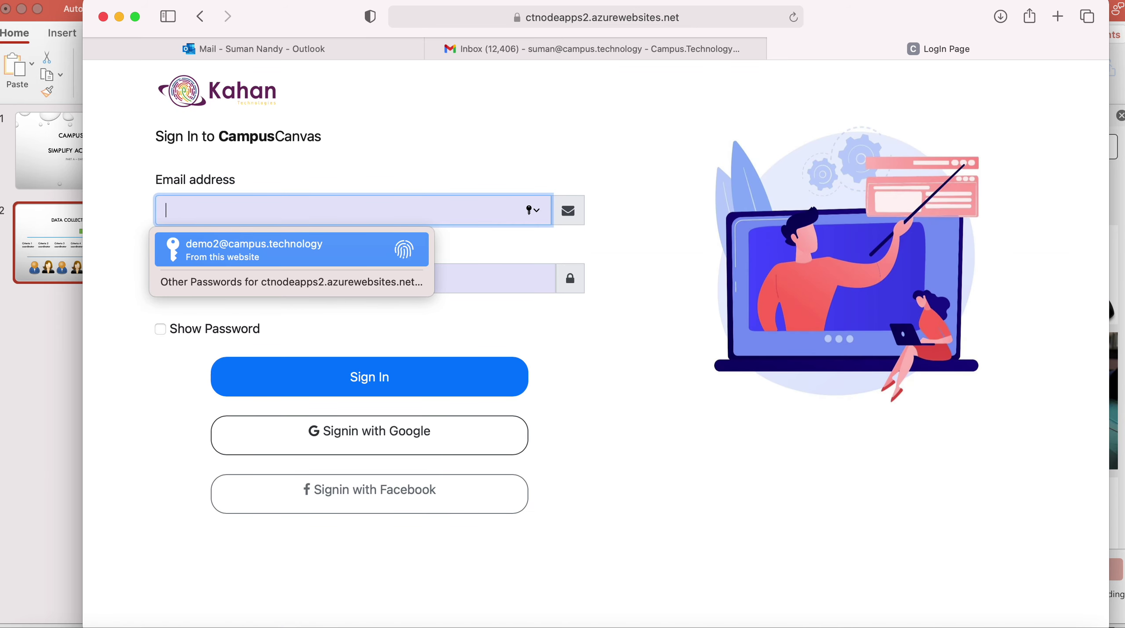
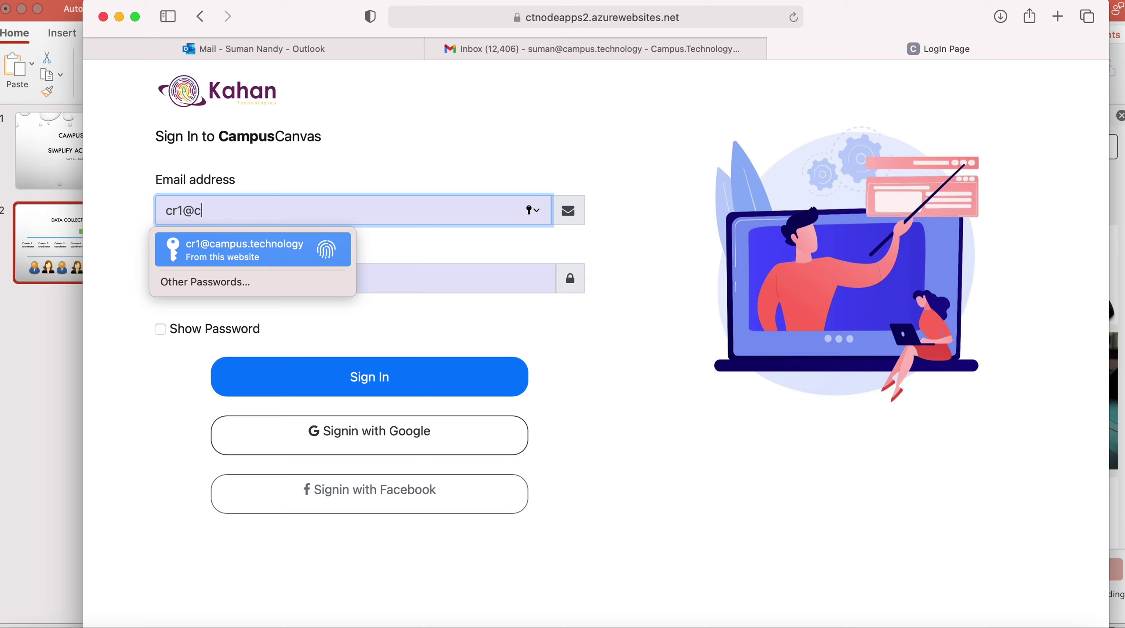
# Sign in with the Cr 1 coordinator's e-mail and password, dismissing the password warning.
pyautogui.press('Tab')
pyautogui.write('•••••••••••')
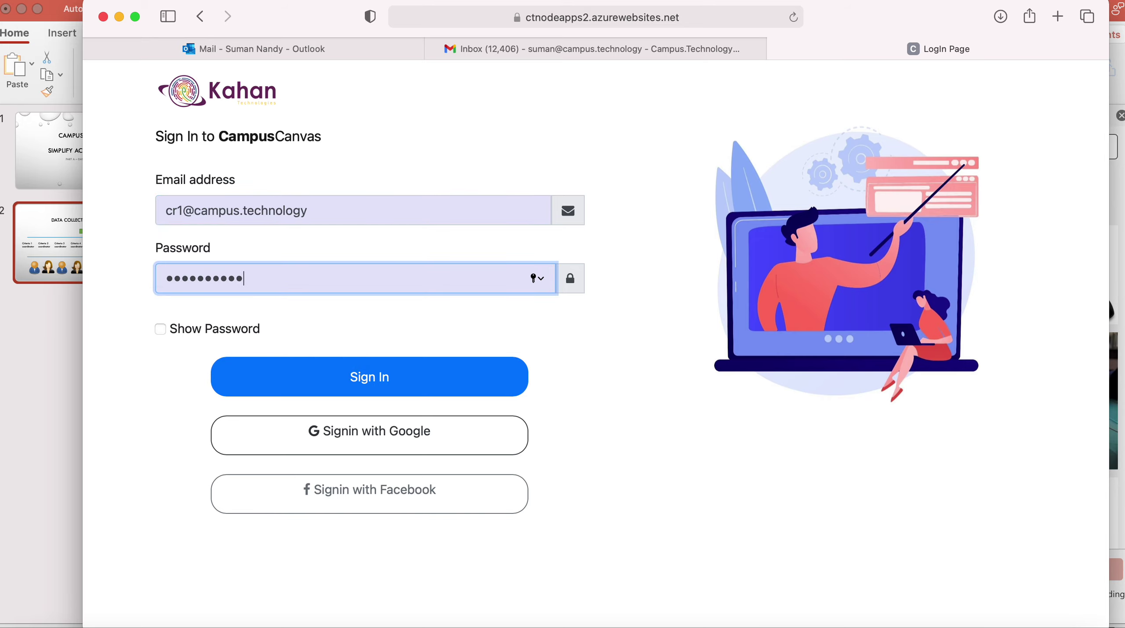
pyautogui.write('••')
pyautogui.click(366, 392)
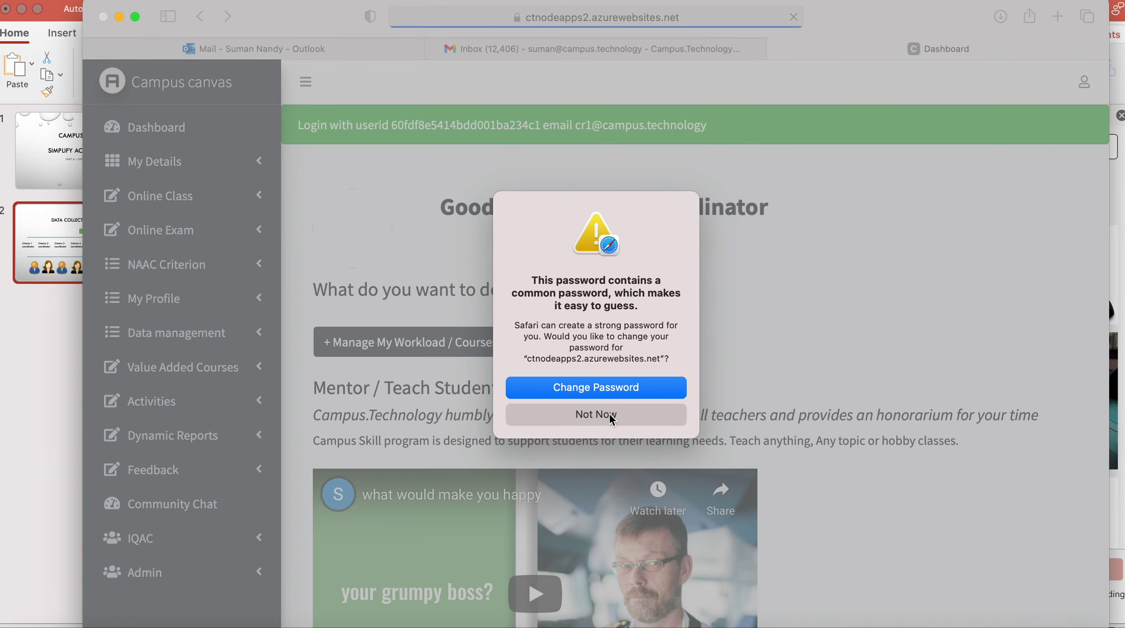
pyautogui.click(611, 415)
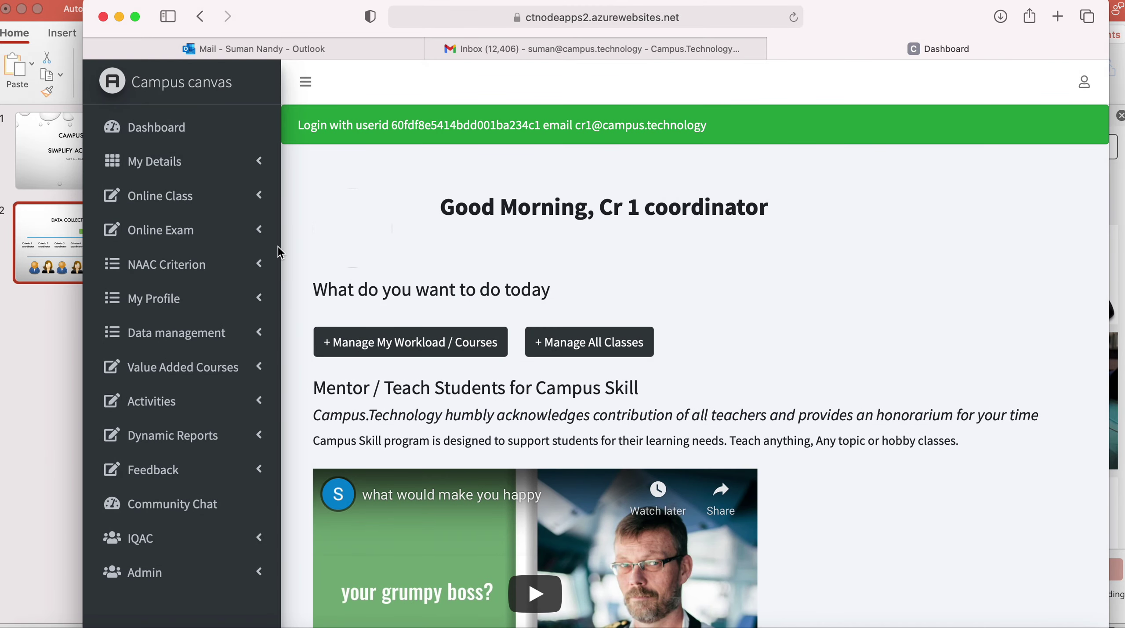
pyautogui.scroll(-3, 202, 264)
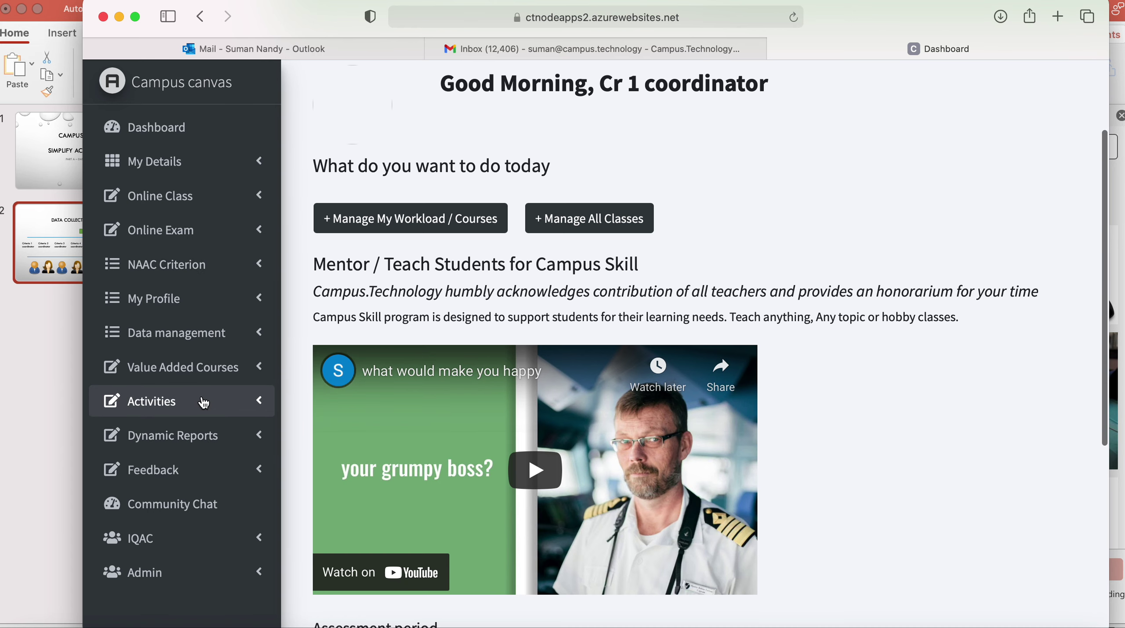
# Under Activities > Tasks for me, open the assigned Syllabus revision task for editing.
pyautogui.click(204, 403)
pyautogui.scroll(-1, 194, 422)
pyautogui.click(174, 479)
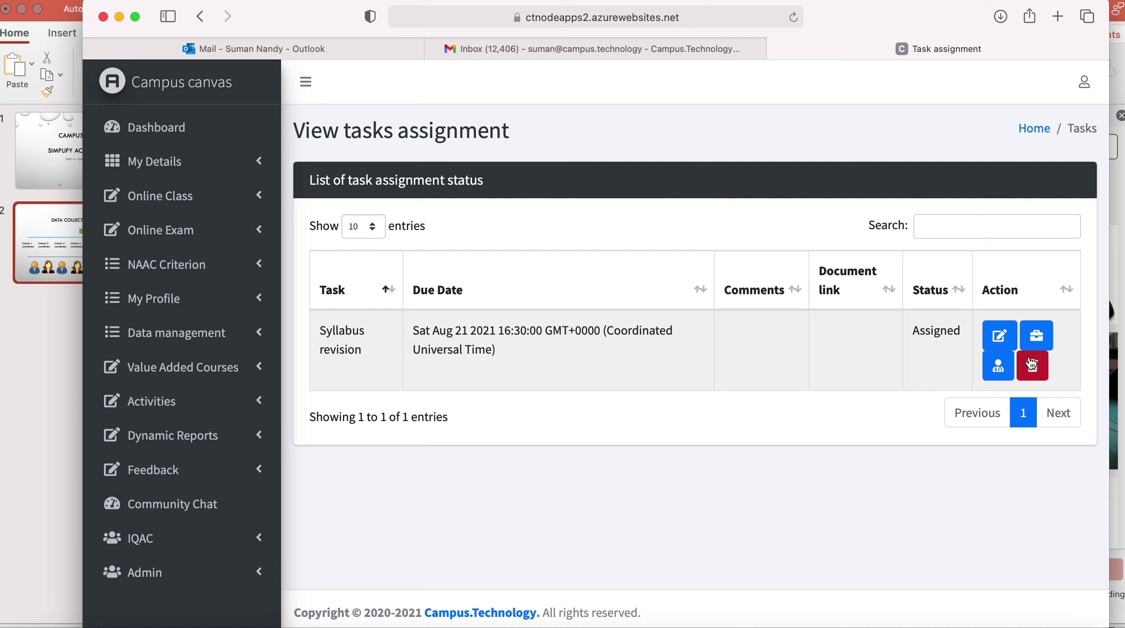
pyautogui.click(998, 335)
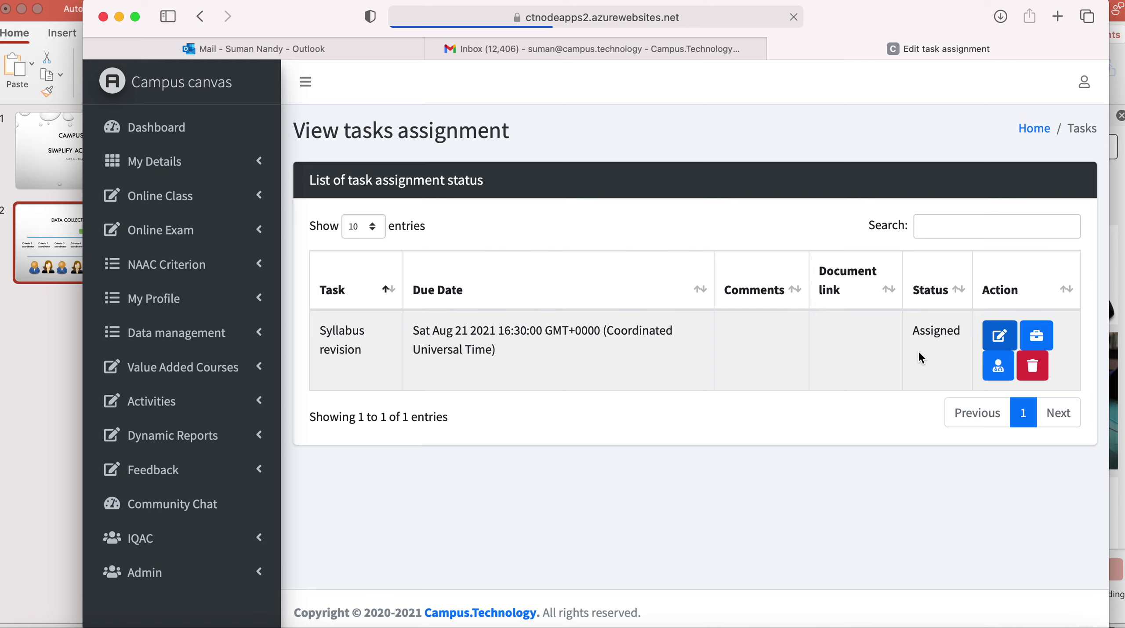
# Update the Syllabus revision task: comment 'Working on it', document link 'NA', status In progress.
pyautogui.click(544, 268)
pyautogui.write('Working on it')
pyautogui.click(784, 261)
pyautogui.write('NA')
pyautogui.click(626, 337)
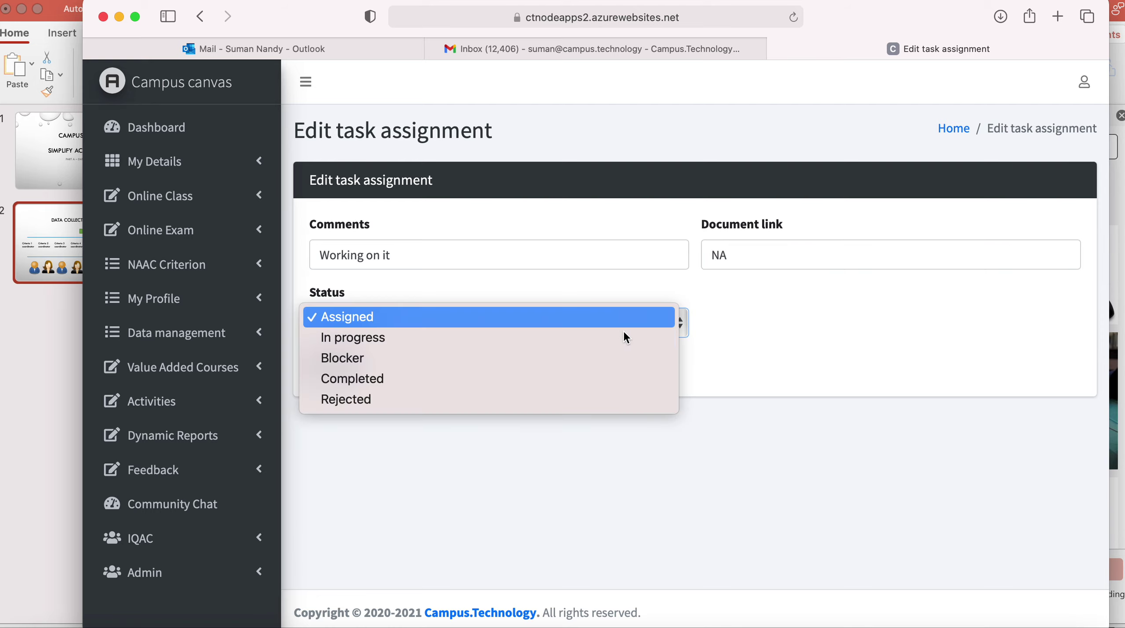
pyautogui.click(581, 340)
pyautogui.click(349, 372)
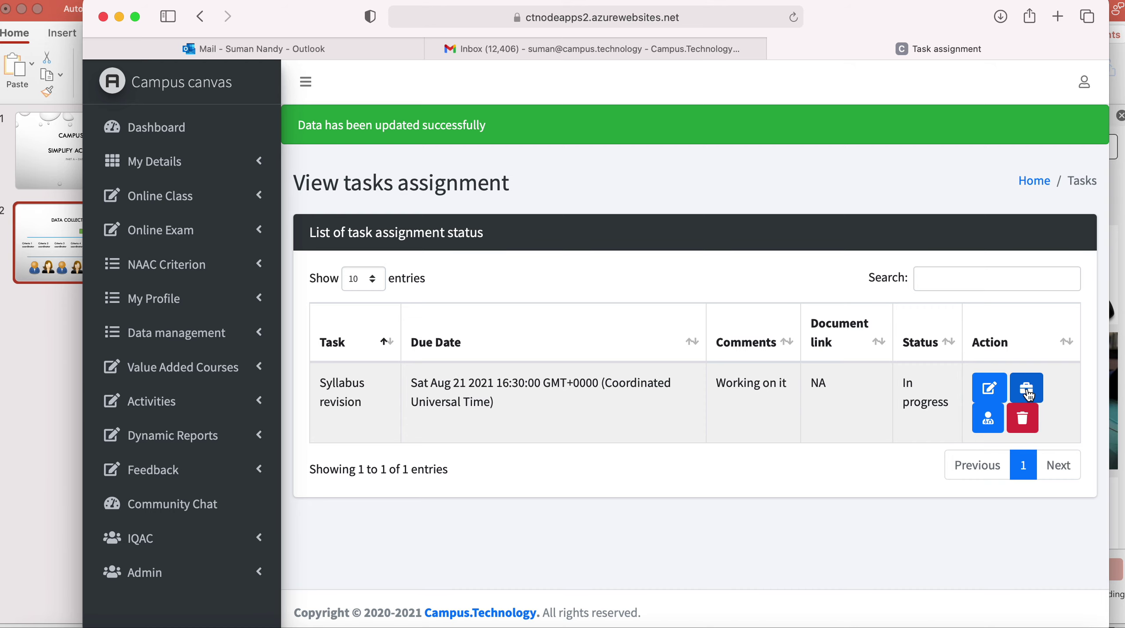
pyautogui.click(1029, 393)
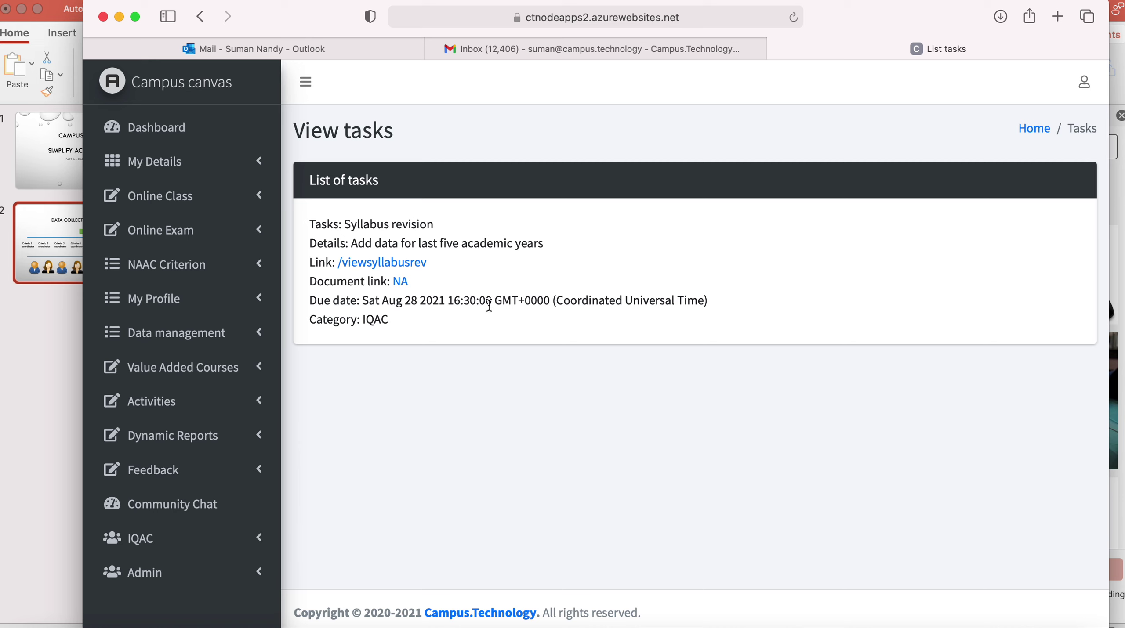
# Return from the task details and open the task's faculty assignment list.
pyautogui.click(199, 17)
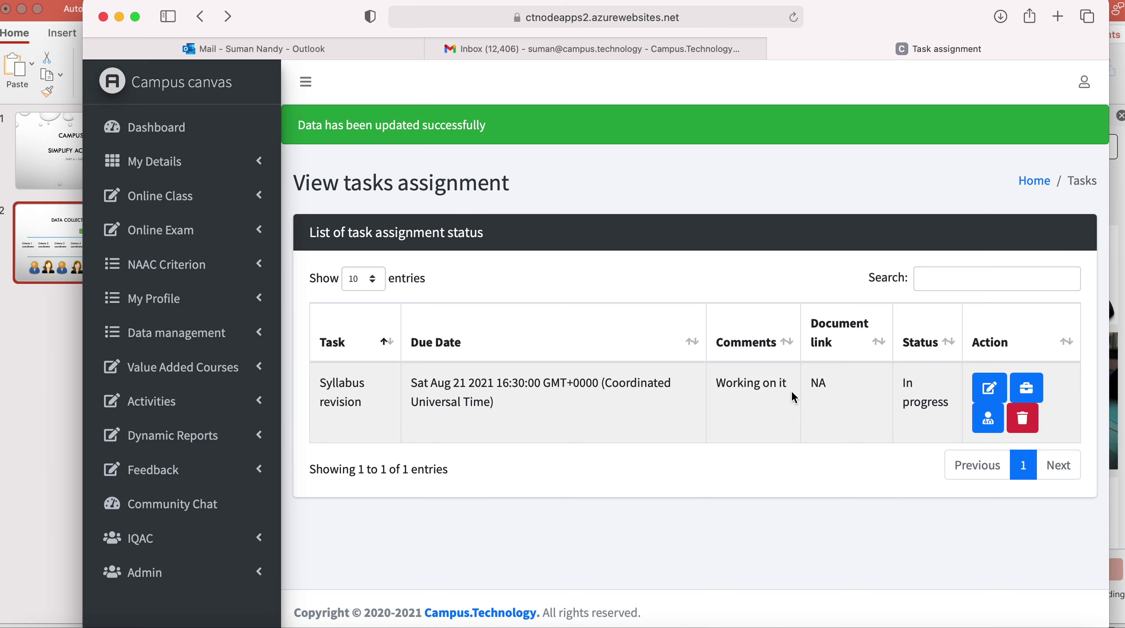
pyautogui.click(988, 418)
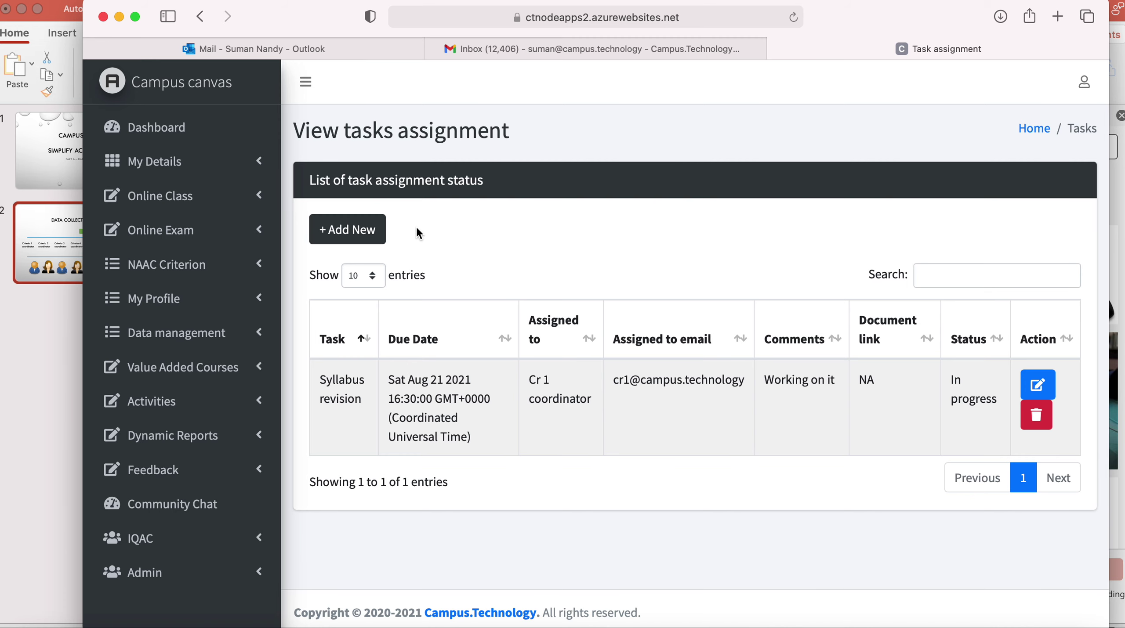
# Assign a new Syllabus revision task to Cr 1 user1, due 10/07/2021 at 16:30.
pyautogui.click(357, 236)
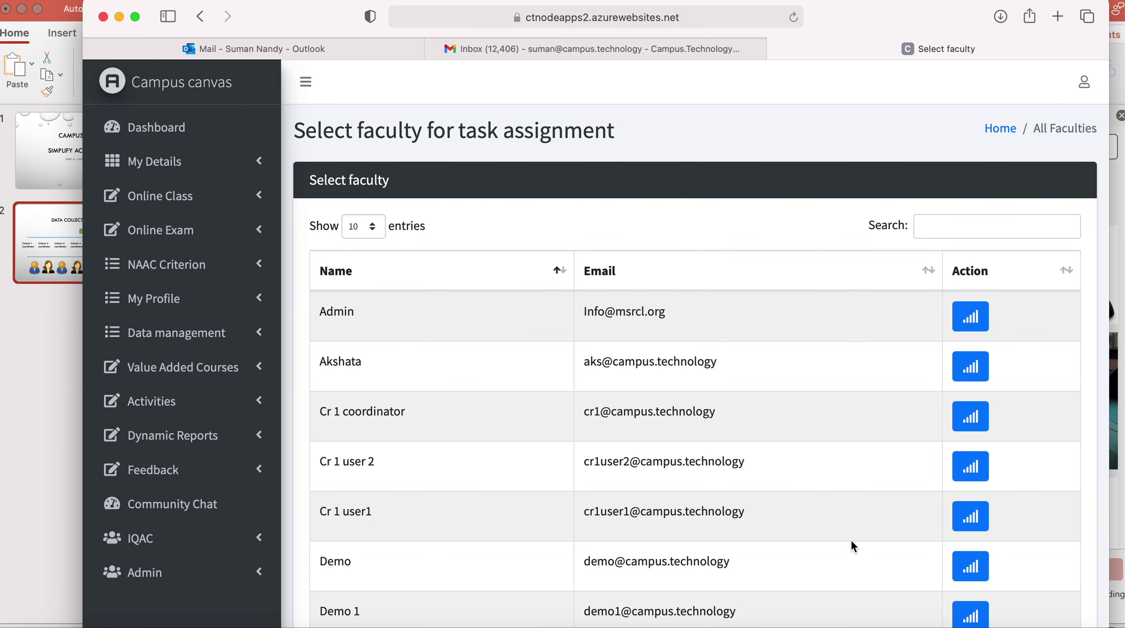
pyautogui.click(982, 523)
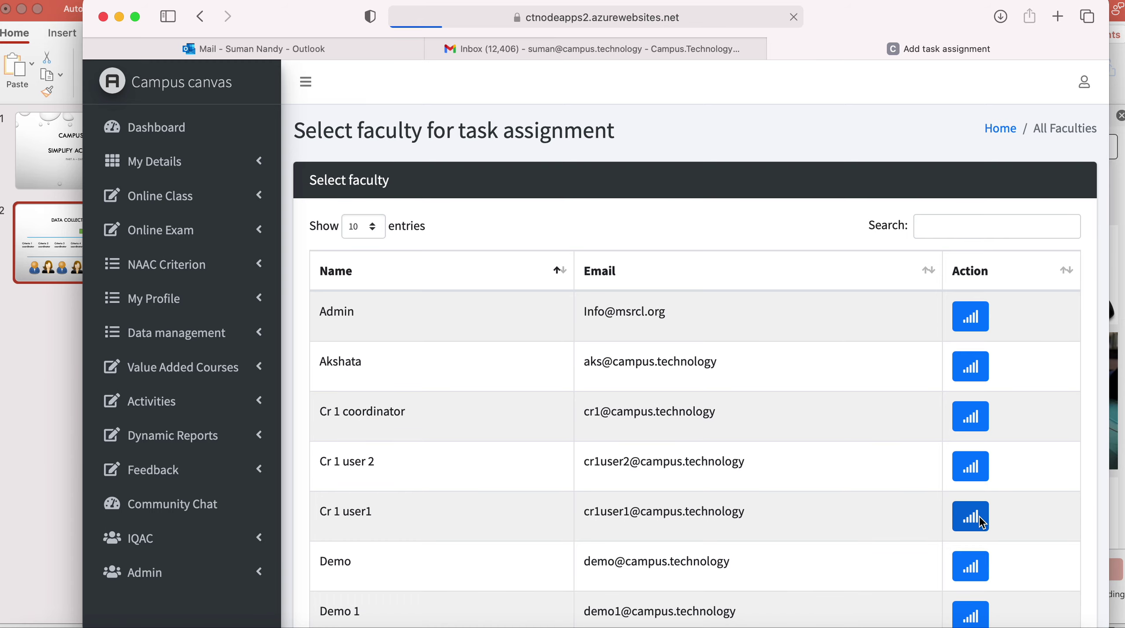
pyautogui.click(406, 253)
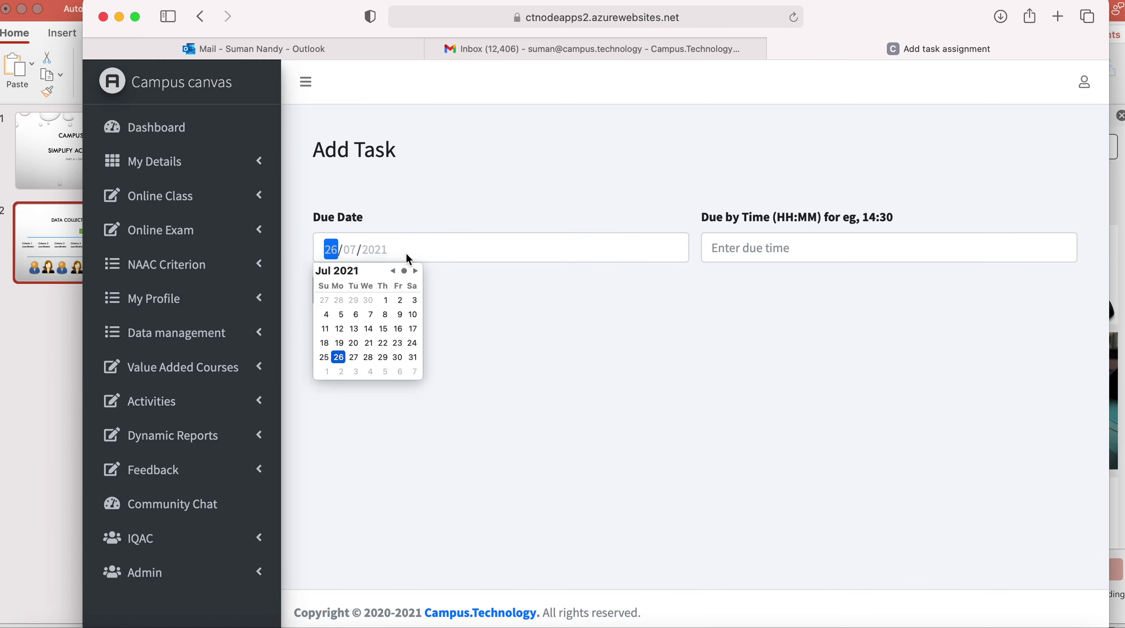
pyautogui.click(419, 316)
pyautogui.click(722, 250)
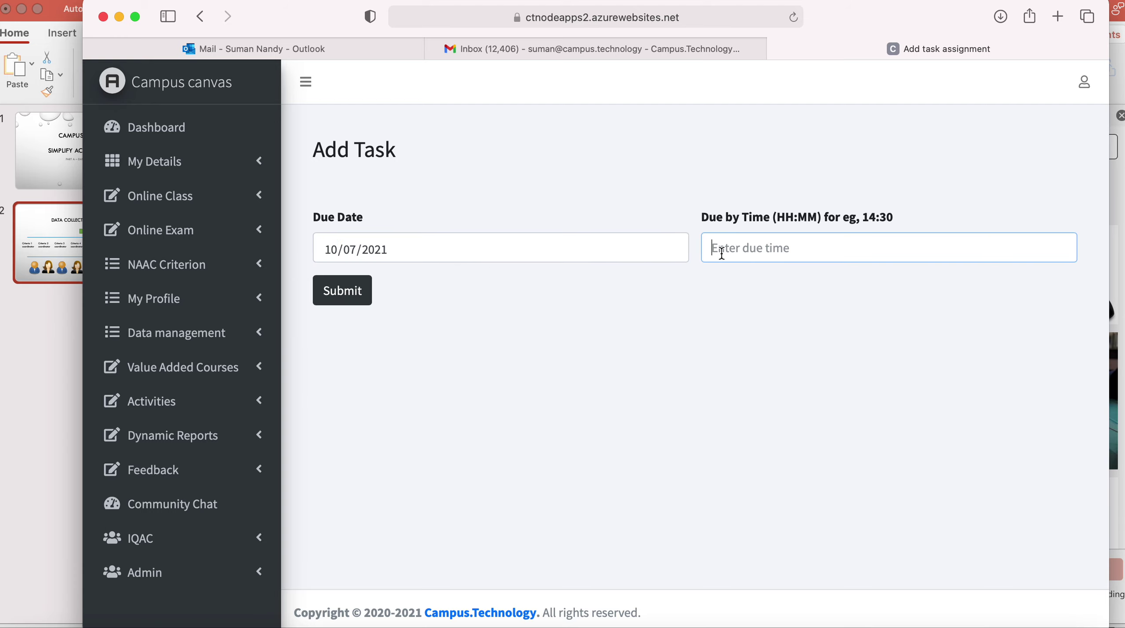
pyautogui.write('16:30')
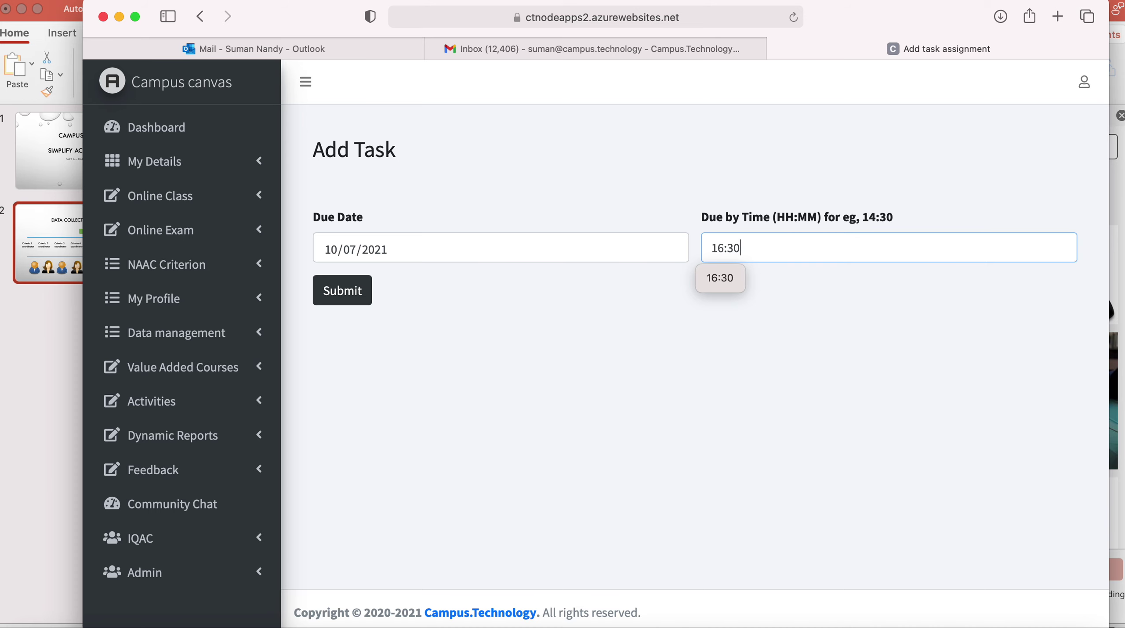
pyautogui.click(352, 292)
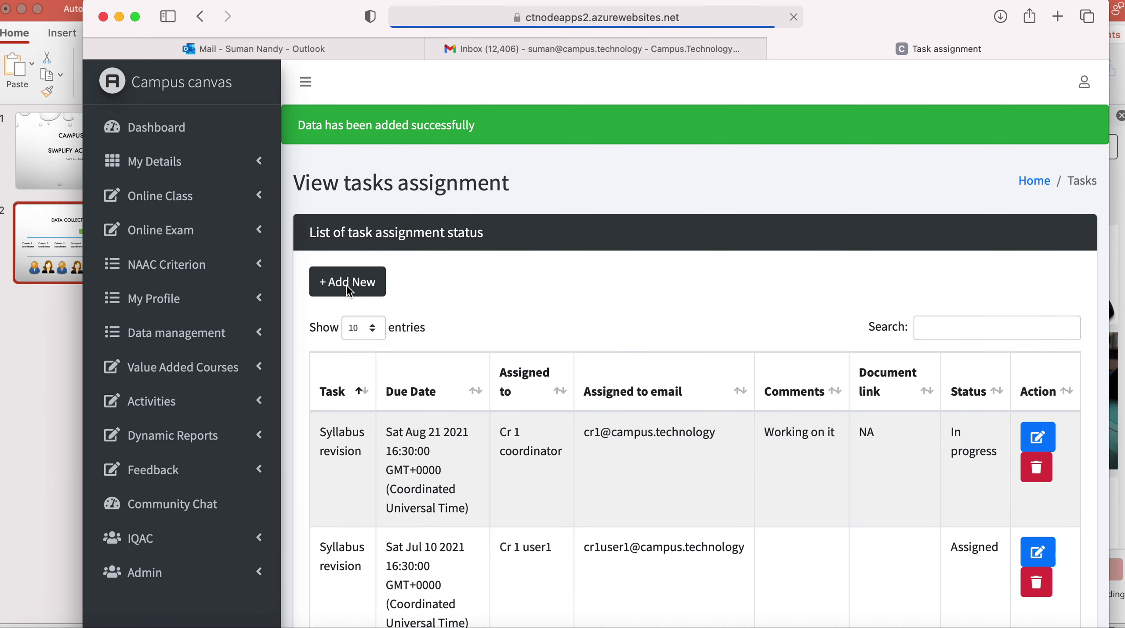
pyautogui.scroll(-2, 558, 470)
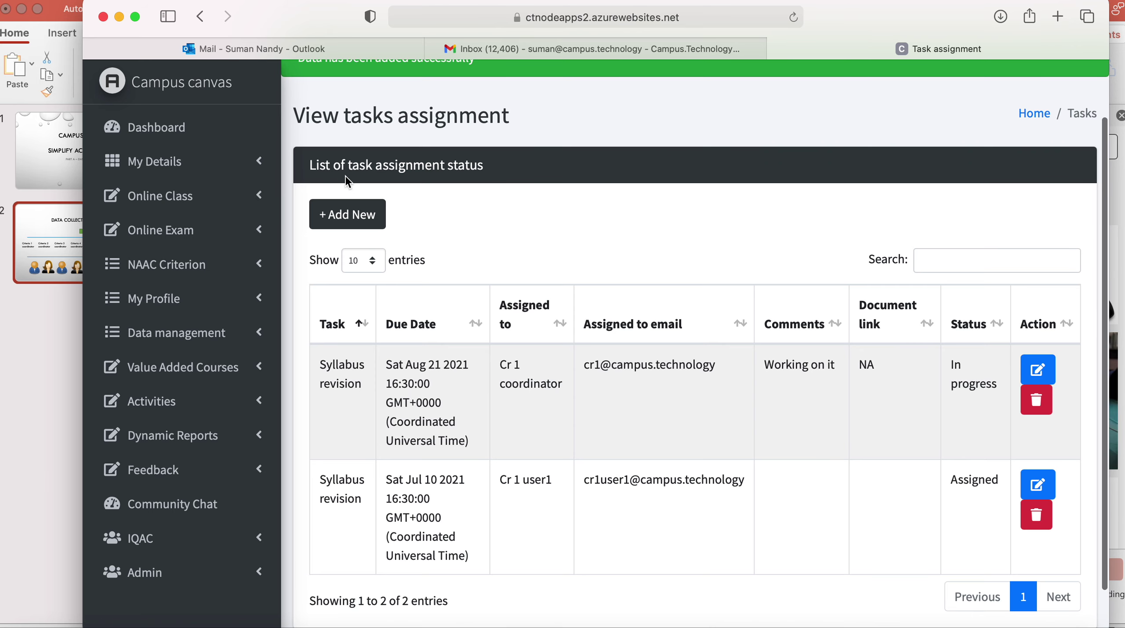
# Add another Syllabus revision assignment for Cr 1 user 2, due 10/08/2021 at 16:30.
pyautogui.click(344, 218)
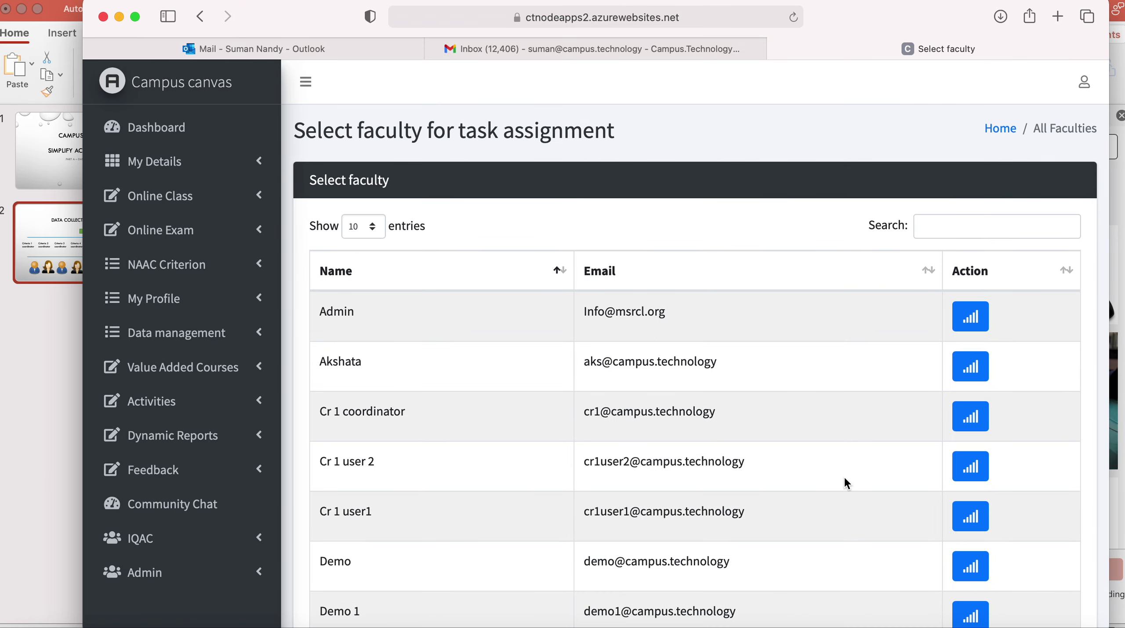
pyautogui.click(969, 466)
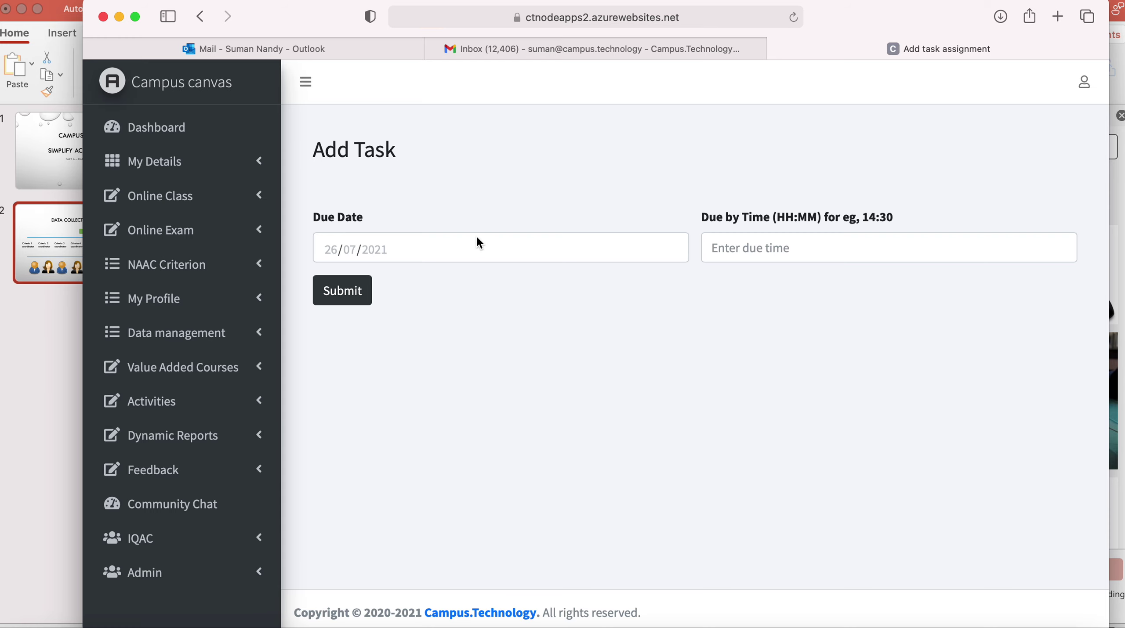
pyautogui.click(474, 245)
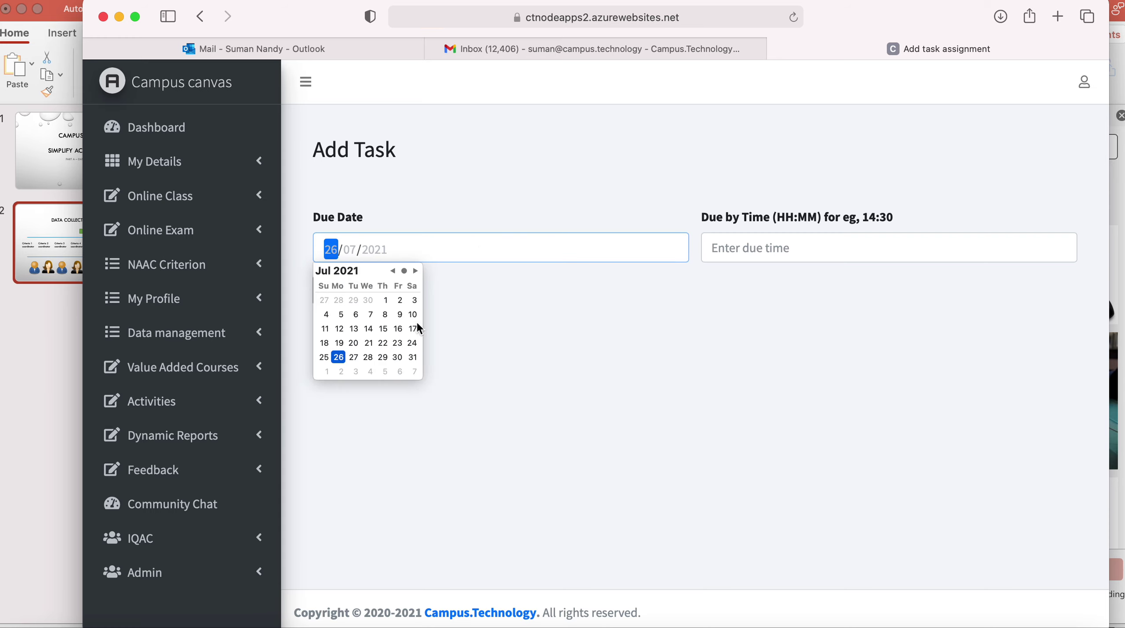
pyautogui.click(416, 271)
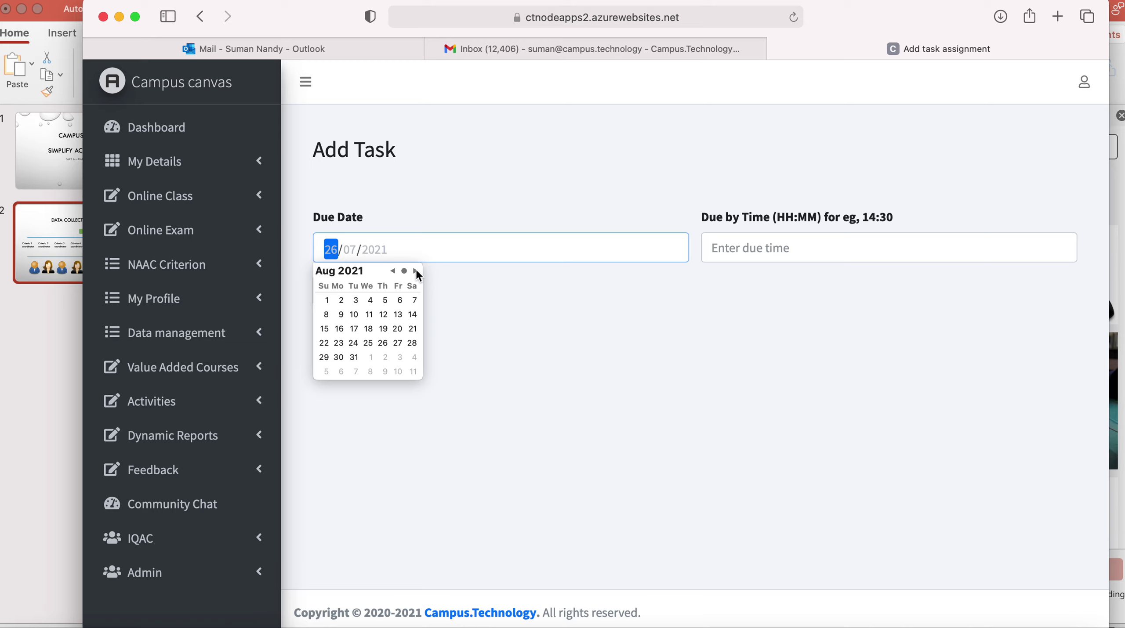
pyautogui.click(355, 315)
pyautogui.click(779, 249)
pyautogui.write('16:30')
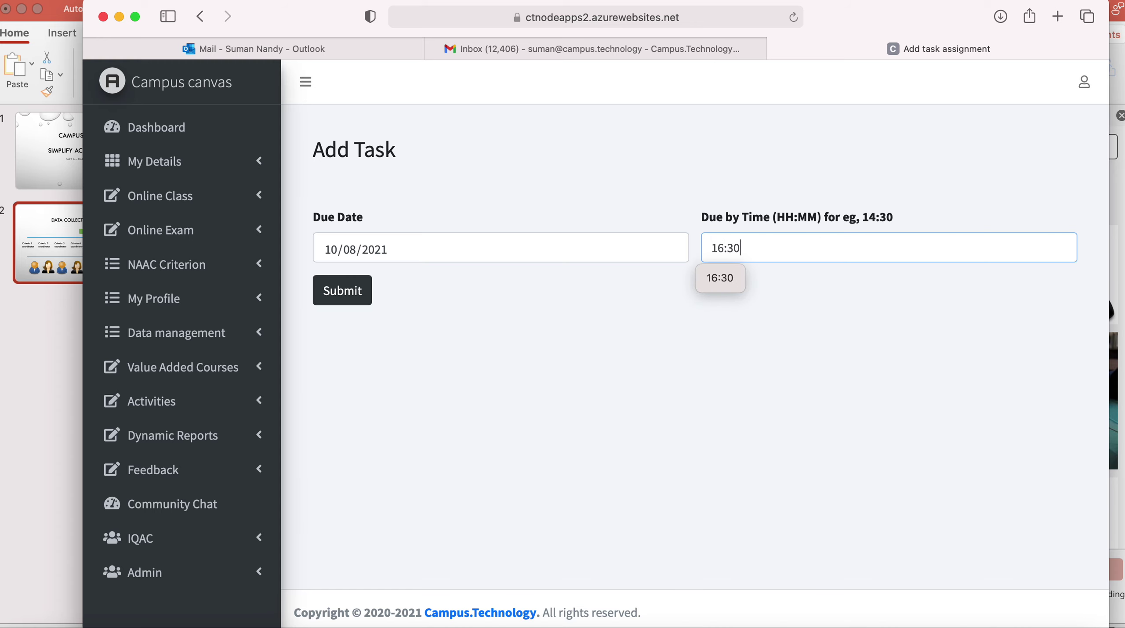
pyautogui.click(354, 292)
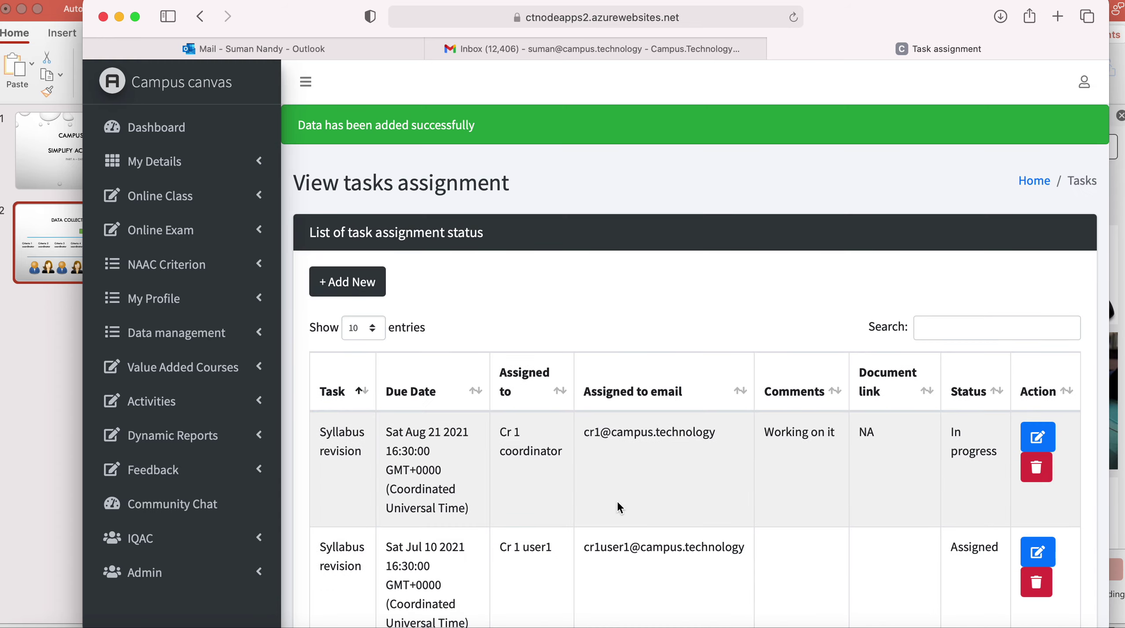
pyautogui.scroll(-5, 620, 508)
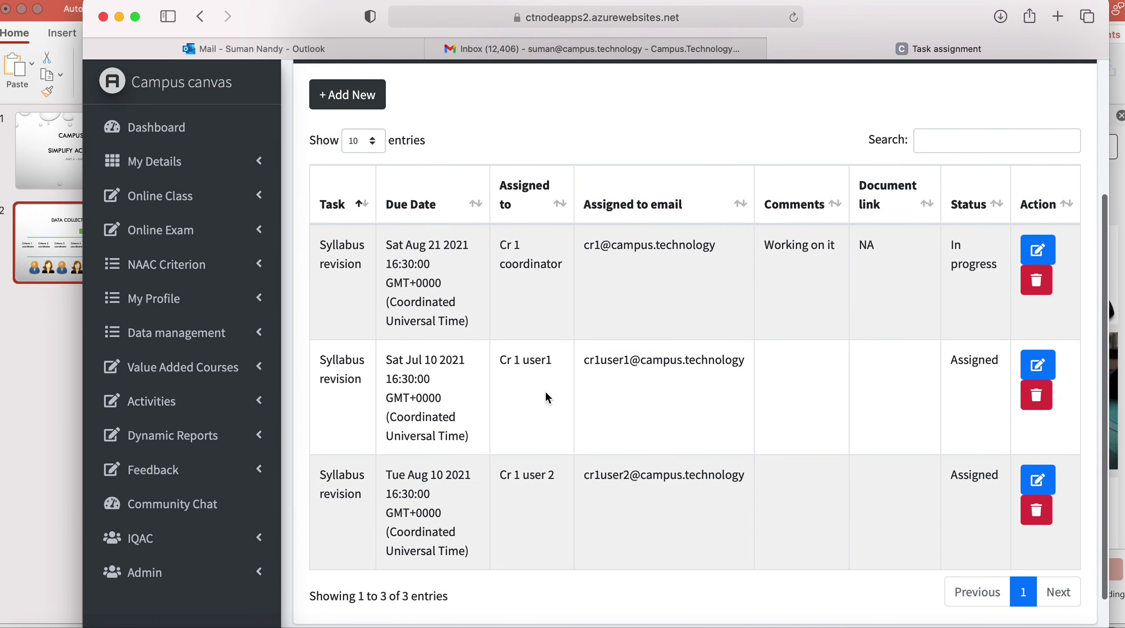
# Edit the second task row so its due date becomes 10 August 2021, and save.
pyautogui.click(1039, 366)
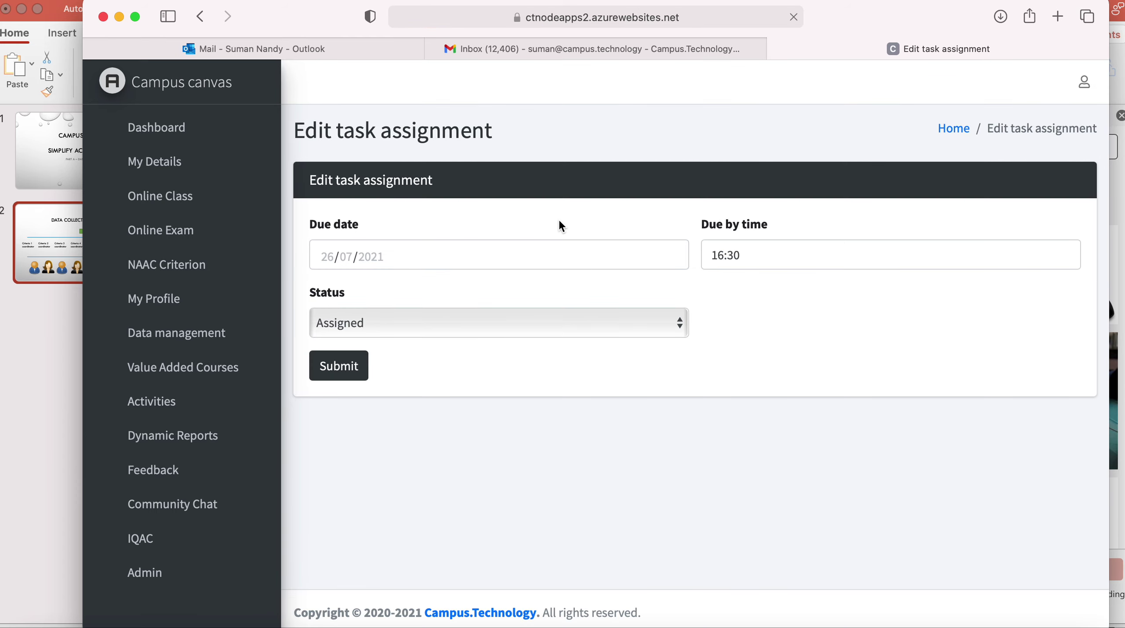
pyautogui.click(400, 253)
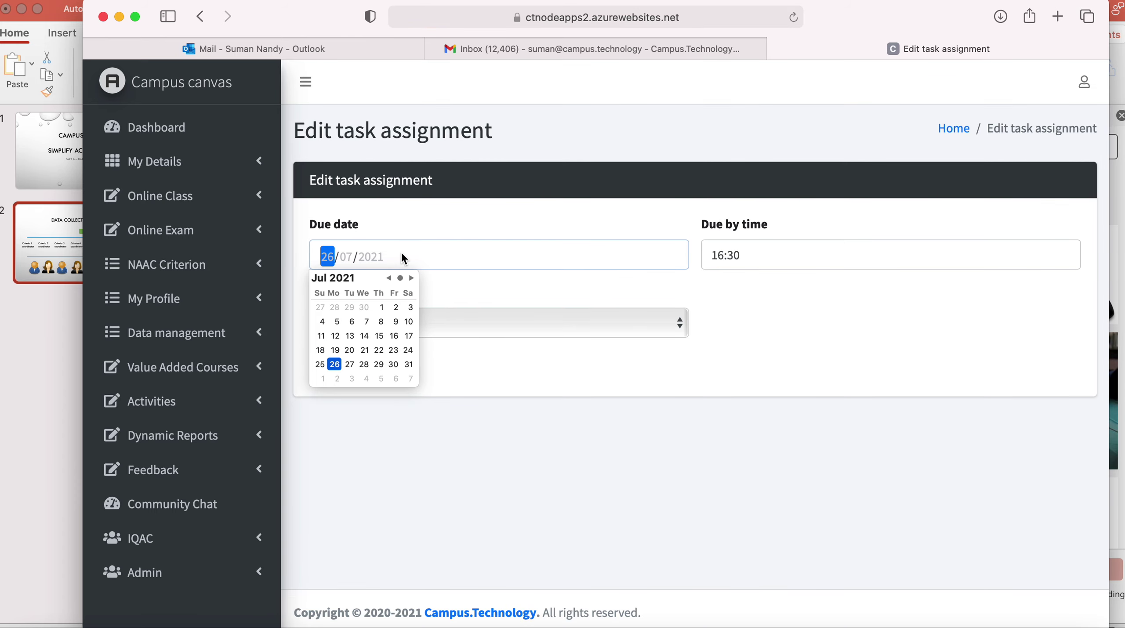
pyautogui.click(413, 277)
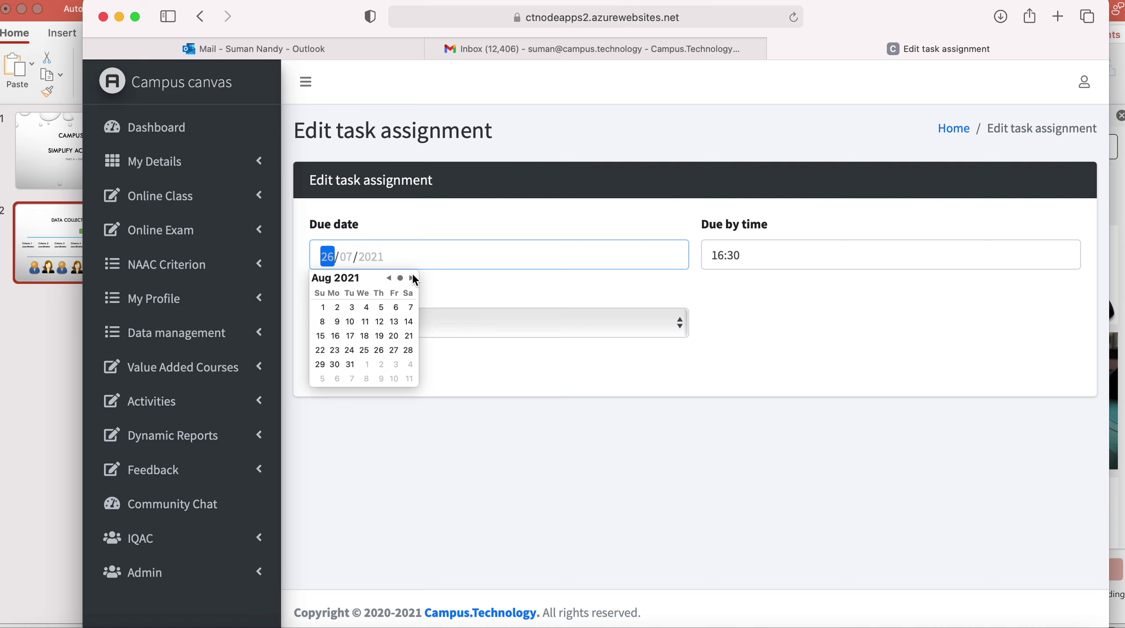
pyautogui.click(350, 321)
pyautogui.click(747, 333)
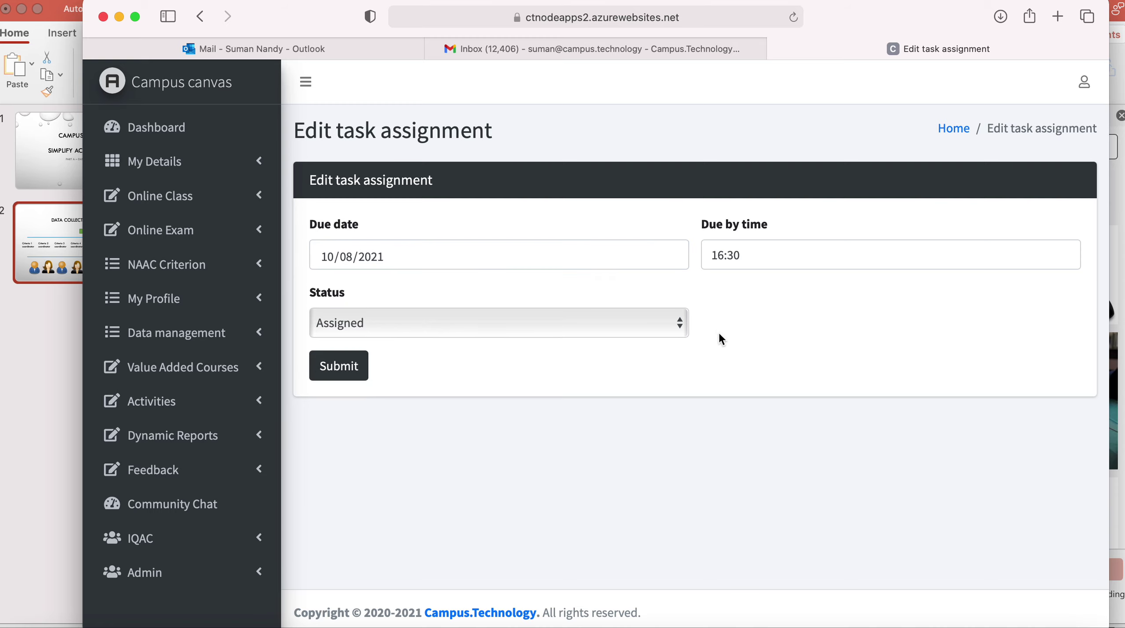
pyautogui.click(343, 370)
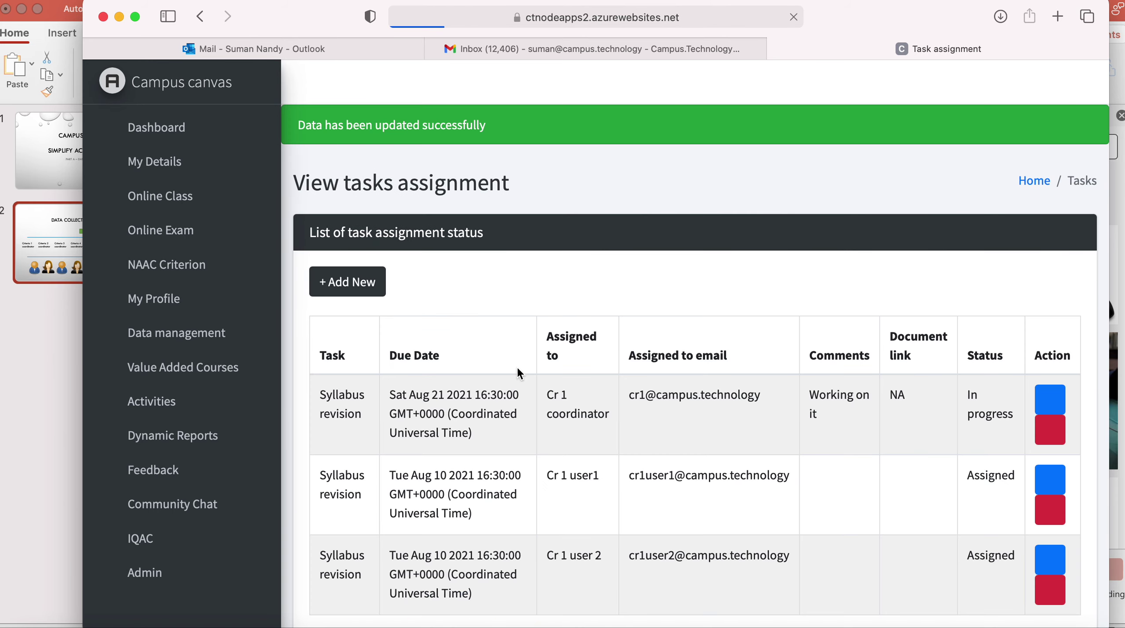
pyautogui.scroll(-5, 703, 428)
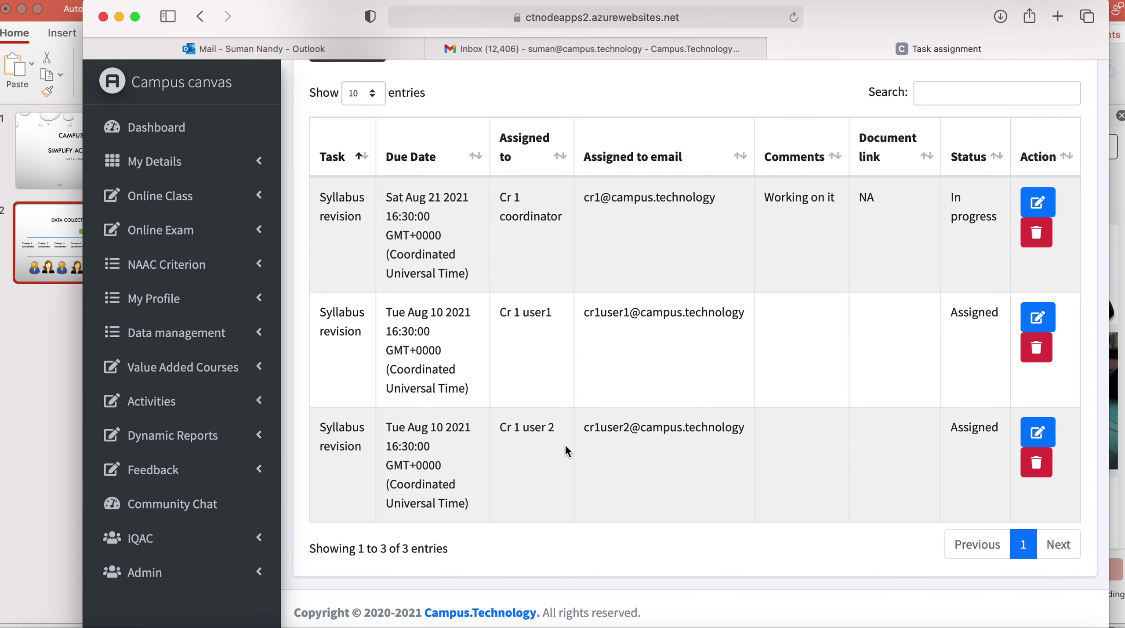
pyautogui.scroll(5, 796, 355)
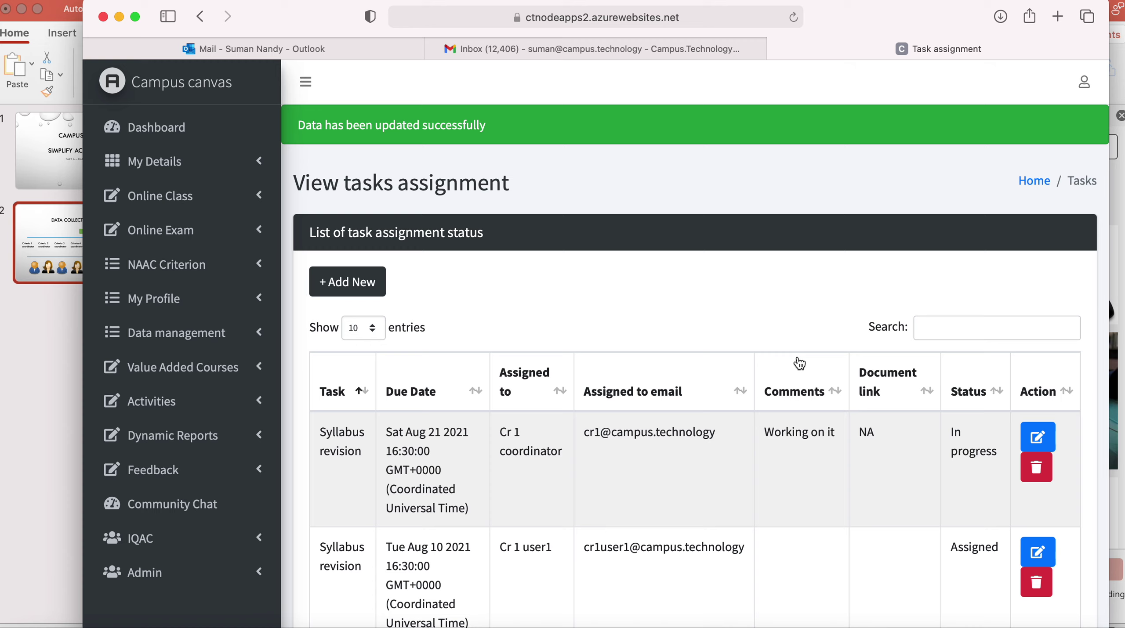
# Log out and sign in as Cr 1 user1 with their email and password.
pyautogui.click(1085, 83)
pyautogui.click(1015, 123)
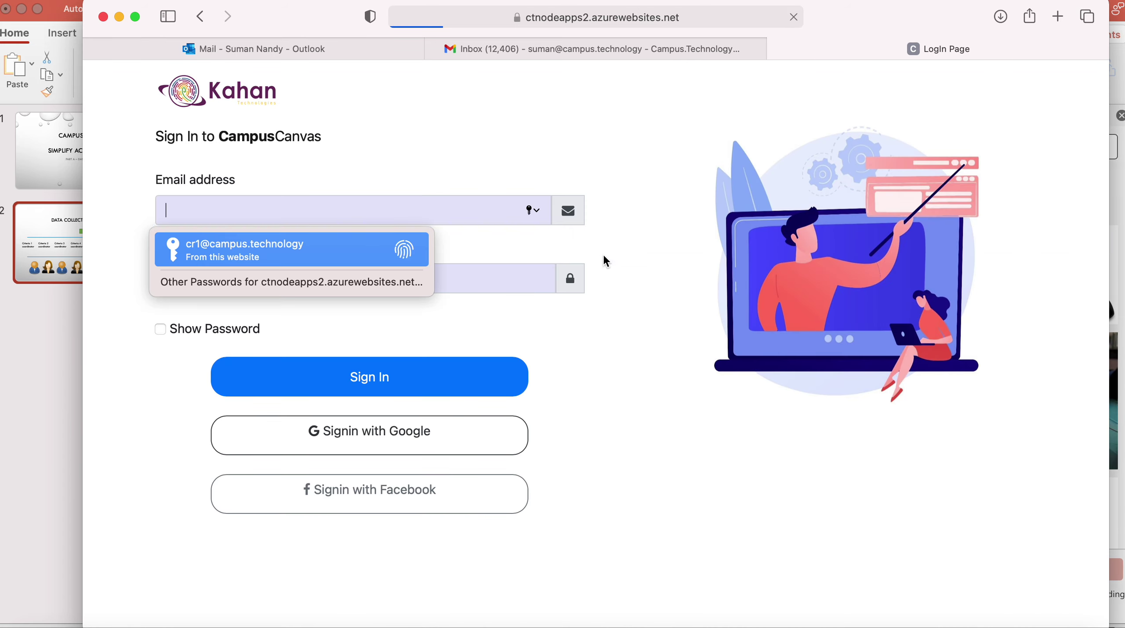
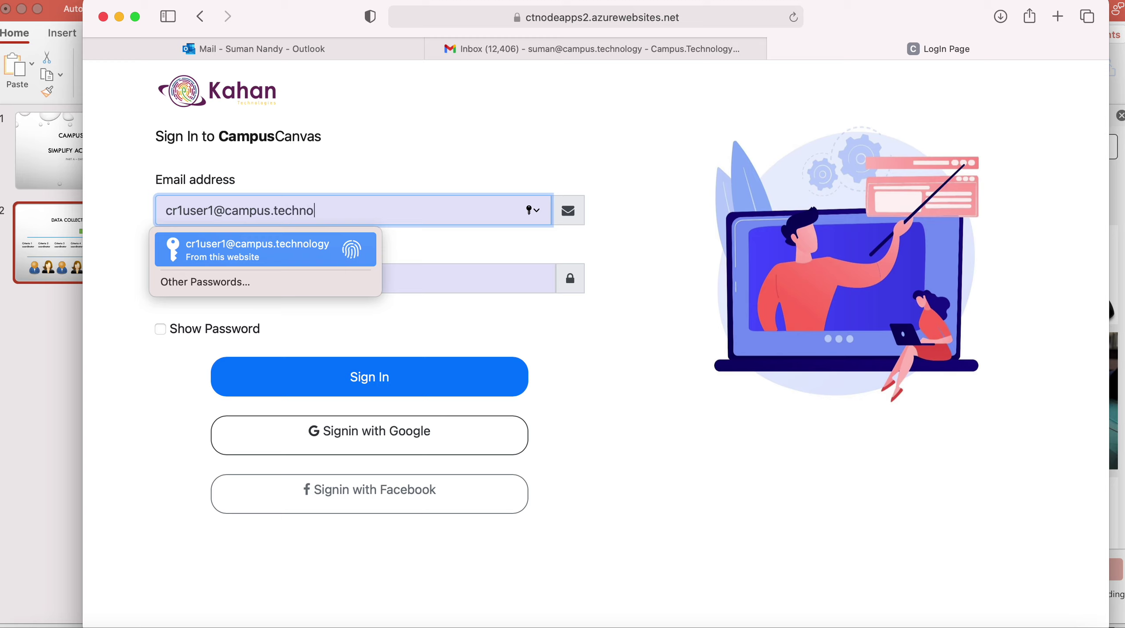
pyautogui.press('Tab')
pyautogui.write('*******')
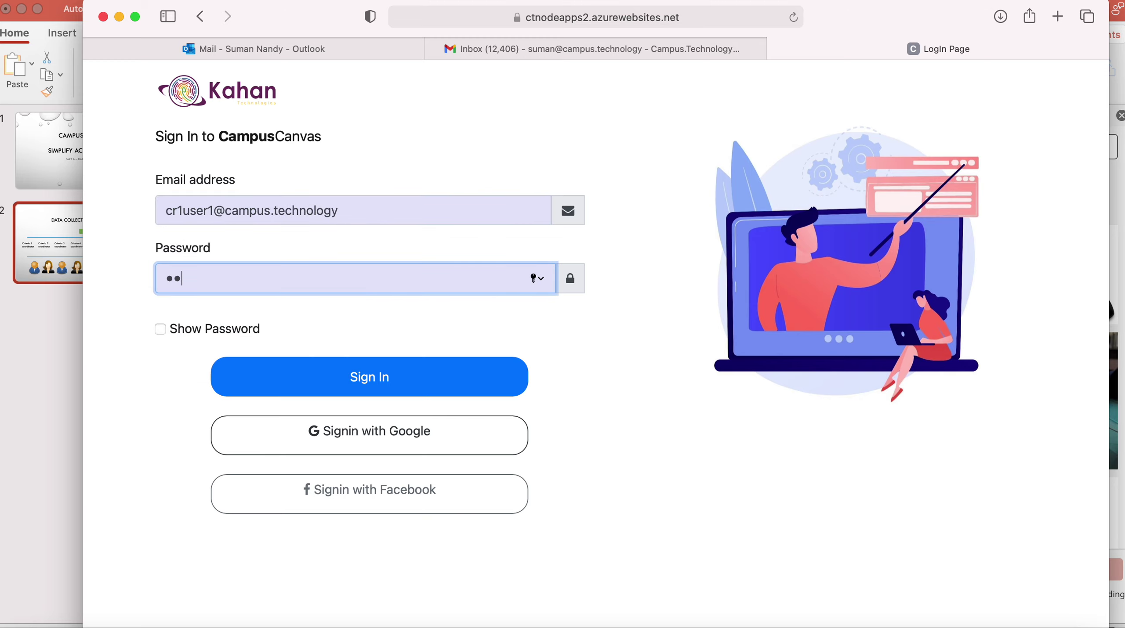
pyautogui.write('******')
pyautogui.click(388, 372)
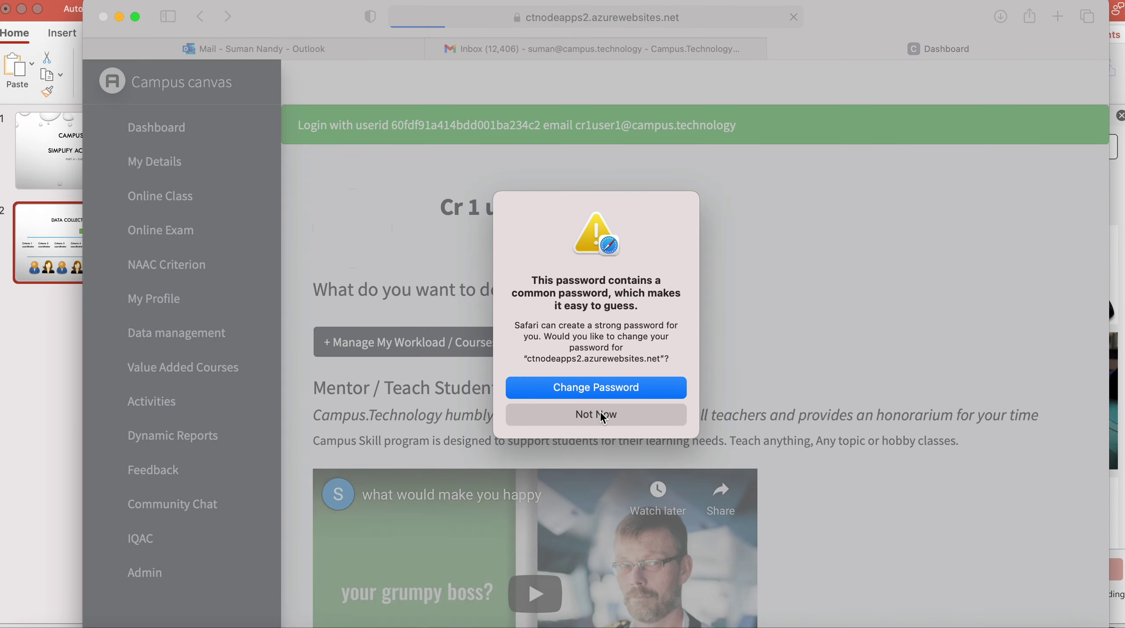
pyautogui.click(598, 415)
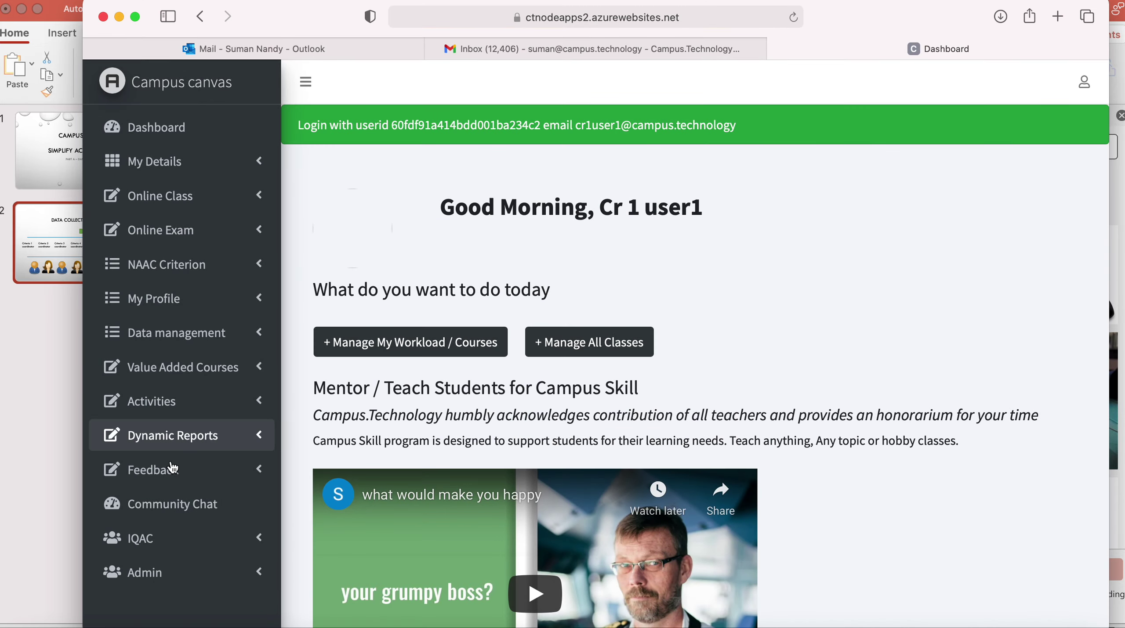
# Open the Syllabus revision task from Activities > Tasks for me for editing.
pyautogui.click(191, 405)
pyautogui.click(160, 510)
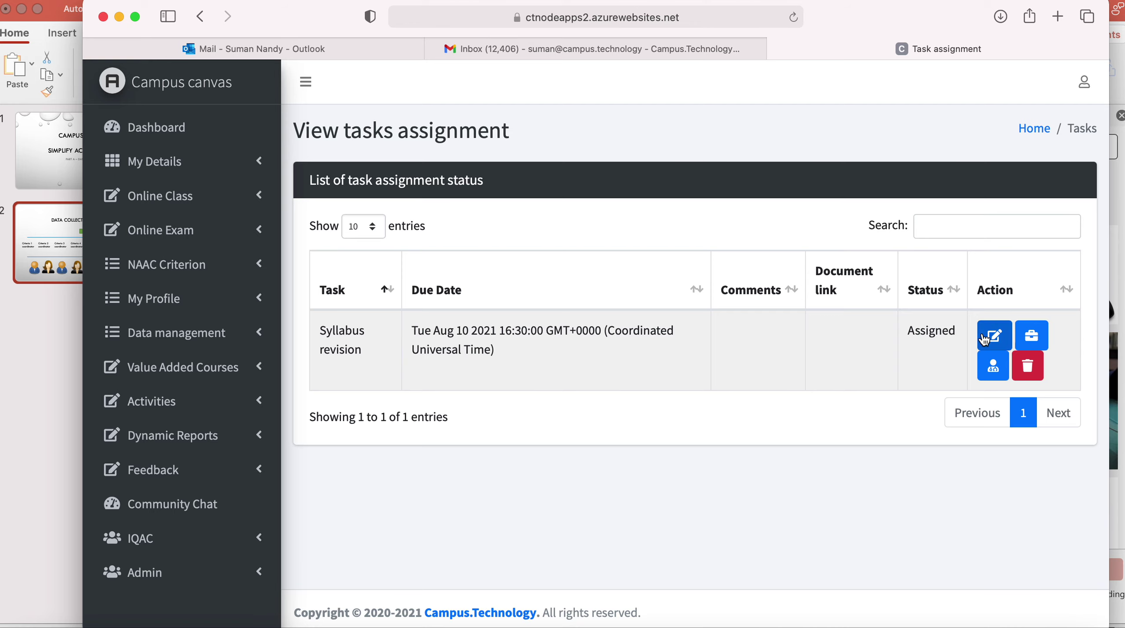
pyautogui.click(994, 341)
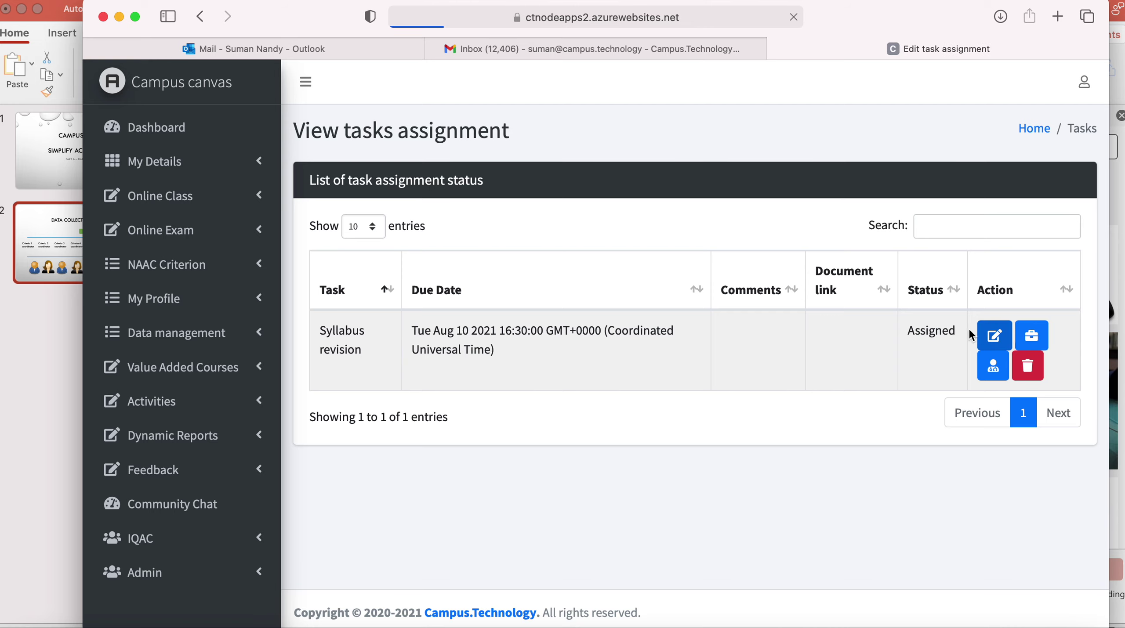
# Set comment 'Working on it', link NA and status In progress, submit, then view the task.
pyautogui.click(545, 257)
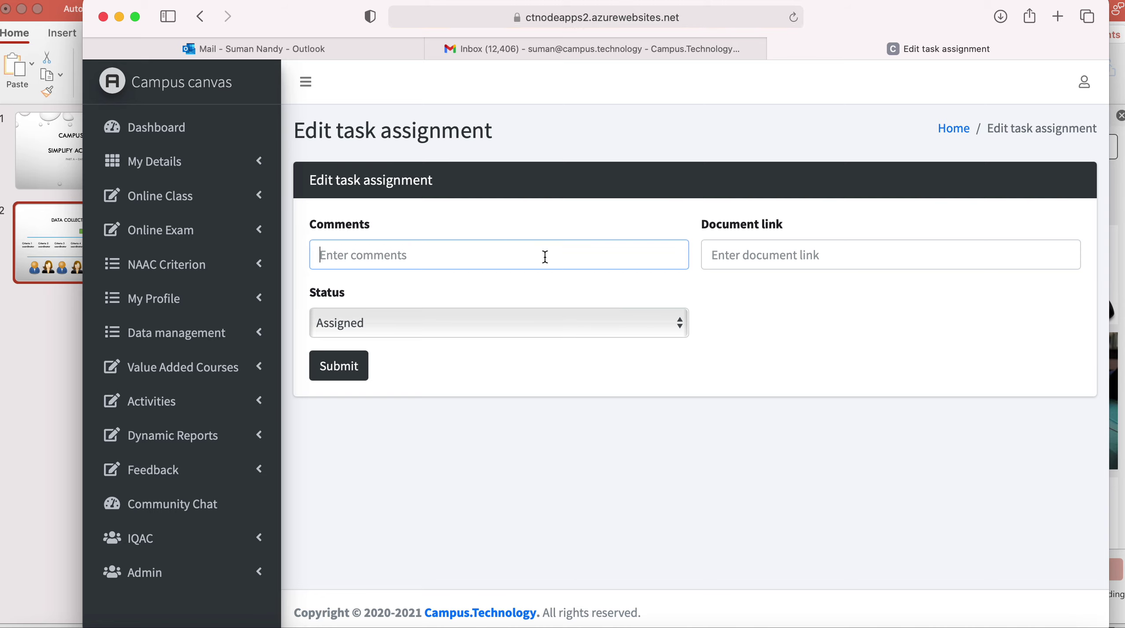
pyautogui.write('Worki')
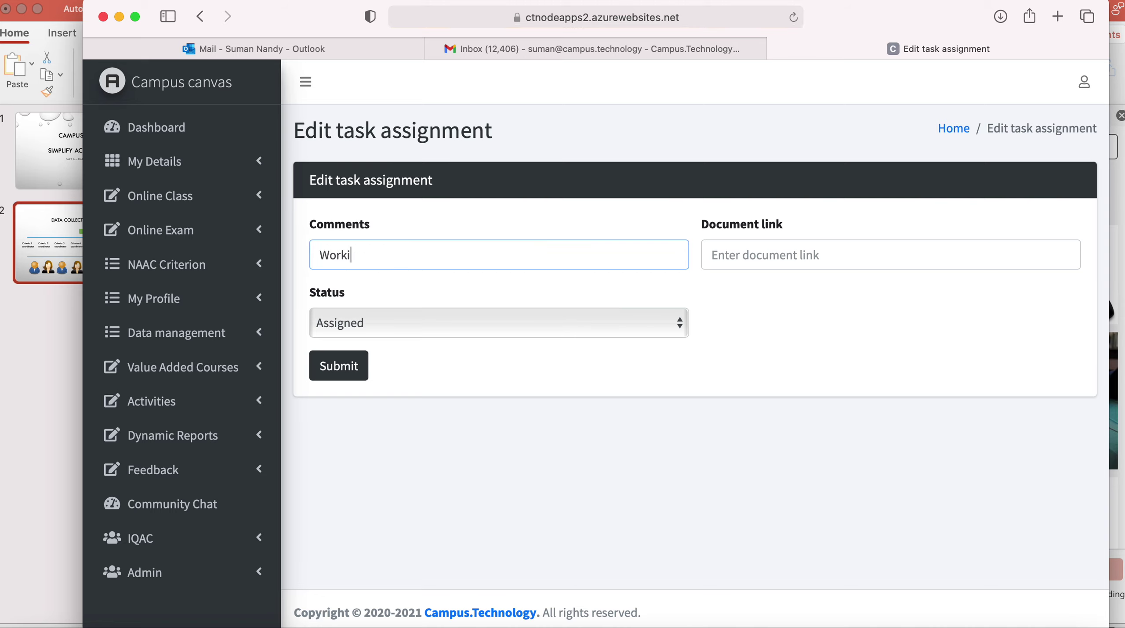
pyautogui.write('ng on it')
pyautogui.click(758, 267)
pyautogui.write('NA')
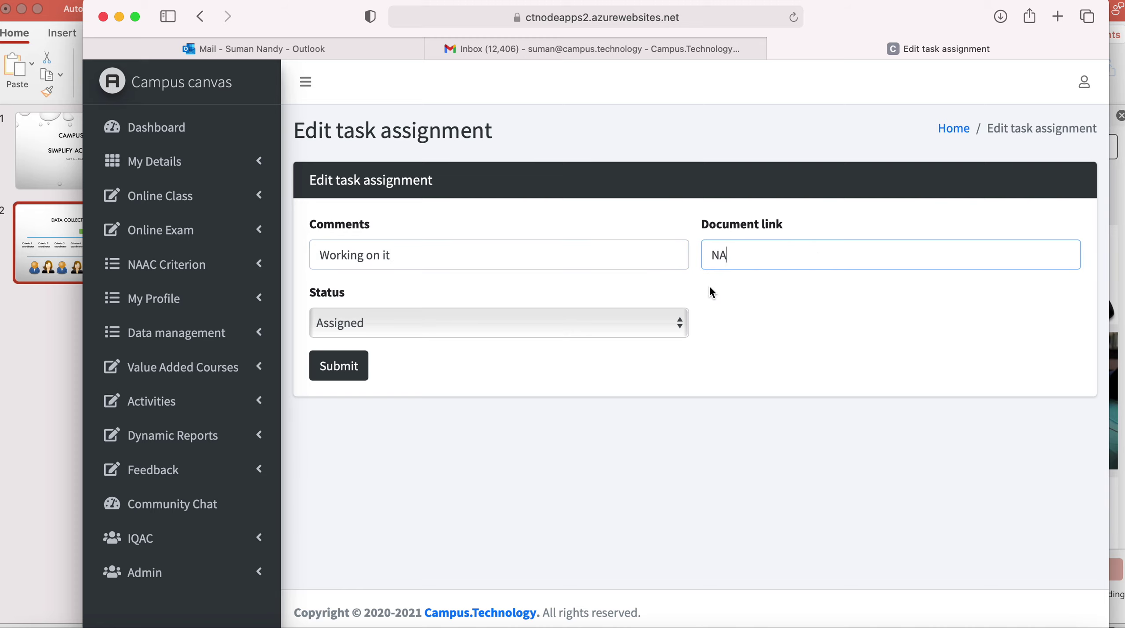
pyautogui.click(662, 324)
pyautogui.click(639, 348)
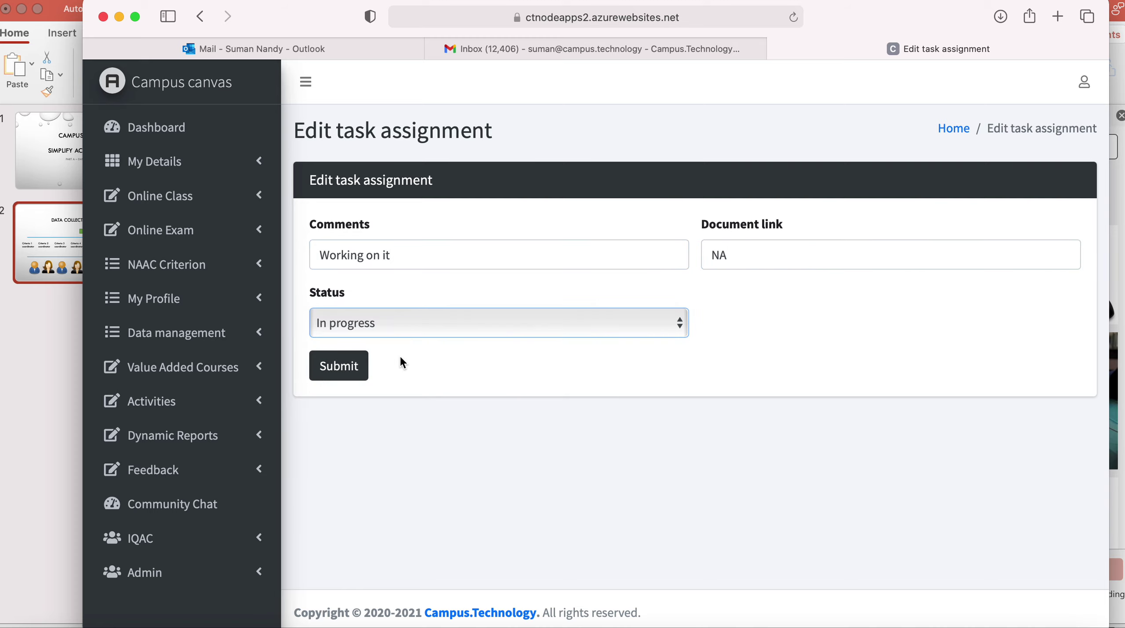
pyautogui.click(342, 368)
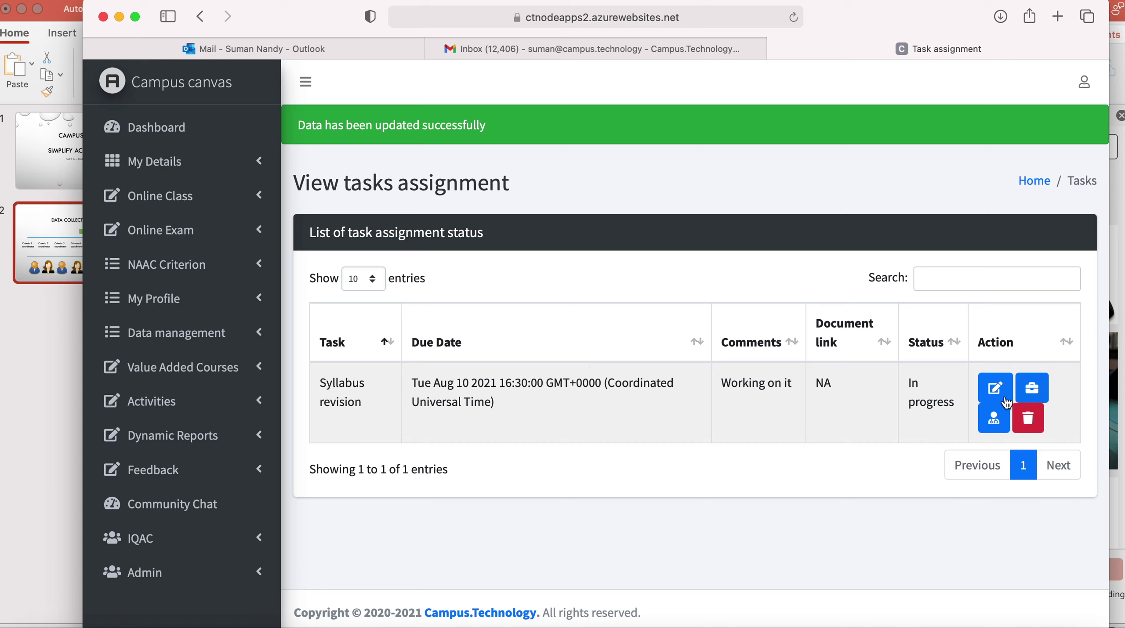
pyautogui.click(1035, 389)
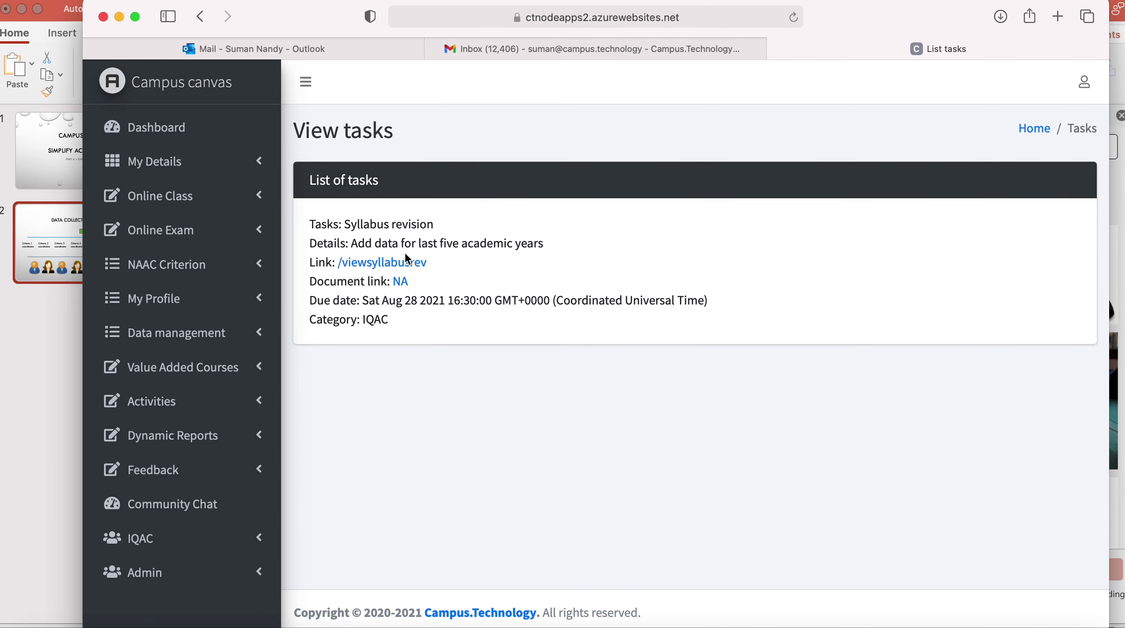
# Start a new syllabus revision record: program P123 BBM, introduced 2016, CBCS implemented Yes.
pyautogui.click(394, 265)
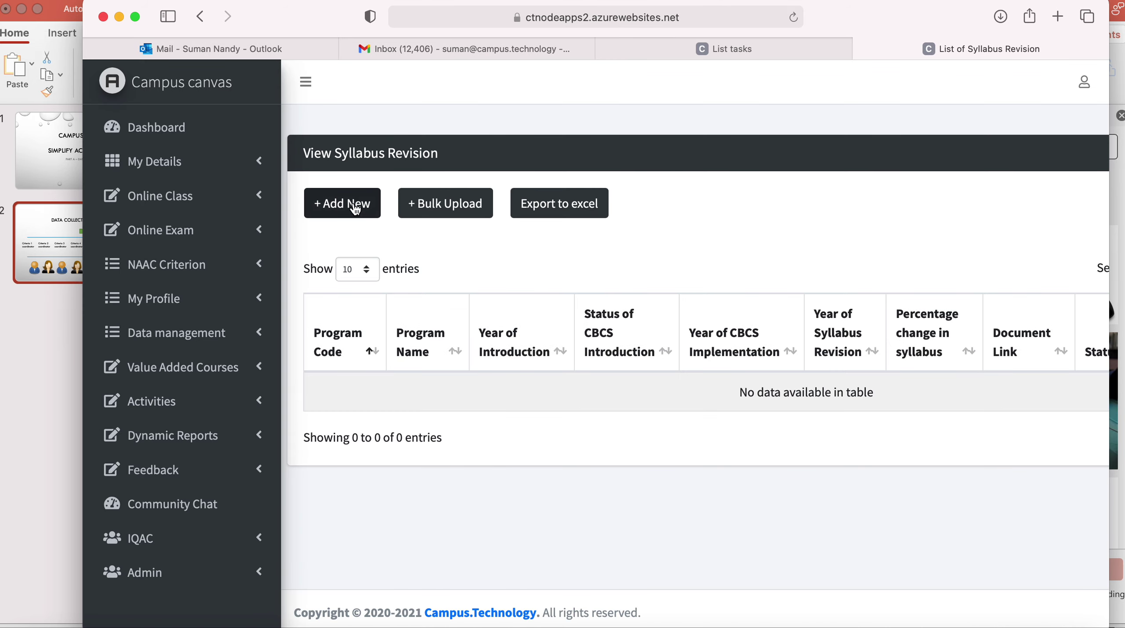
pyautogui.click(346, 206)
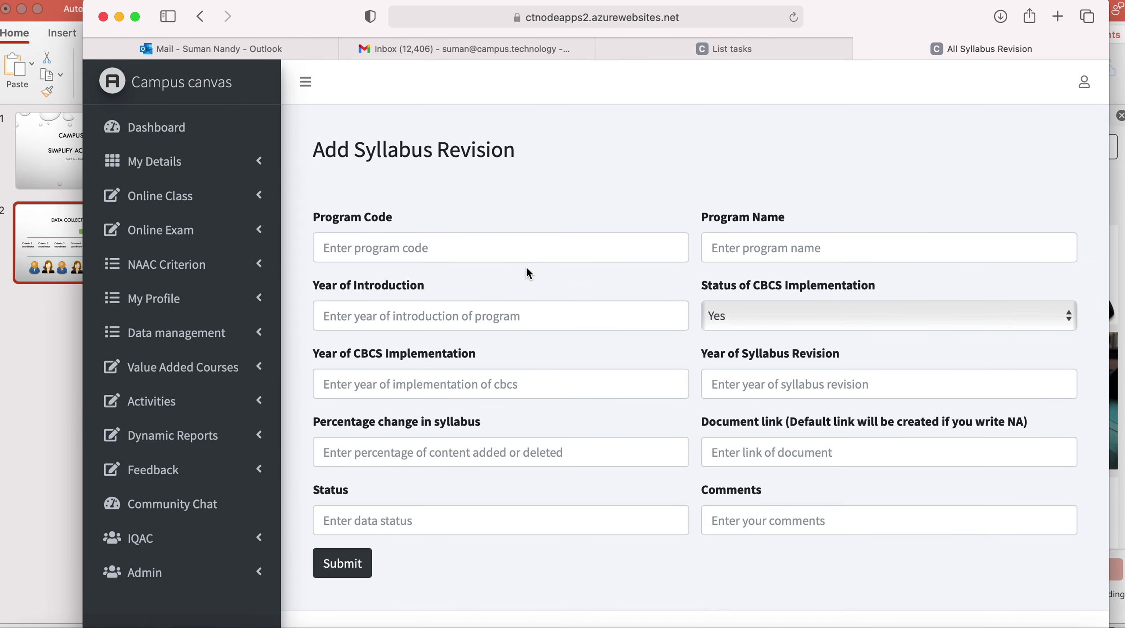
pyautogui.click(499, 248)
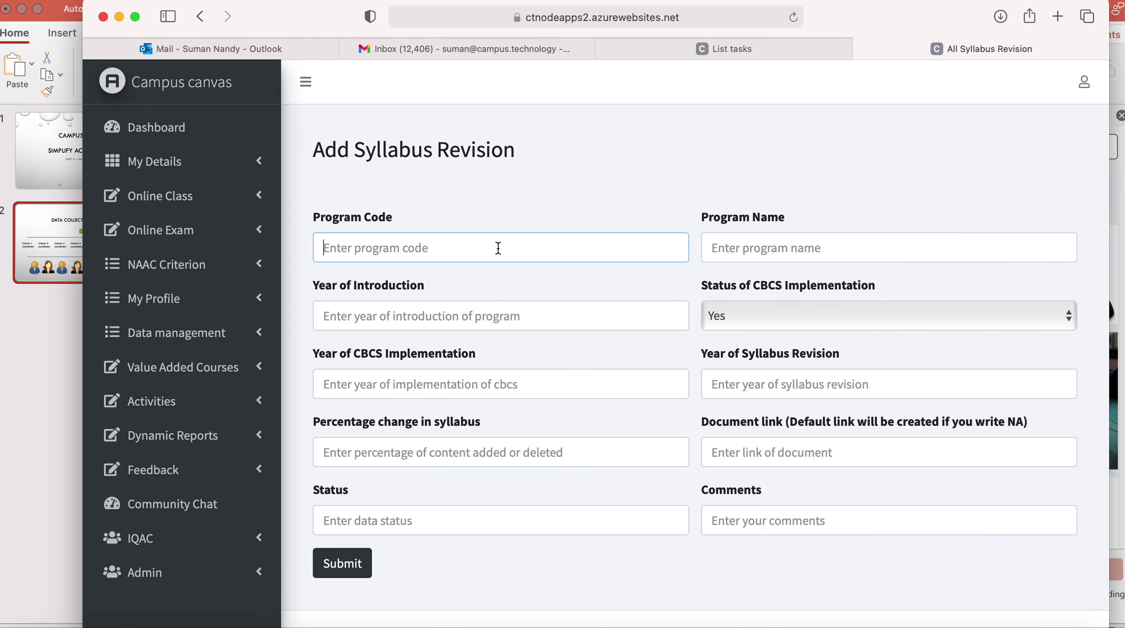
pyautogui.write('P123')
pyautogui.press('Tab')
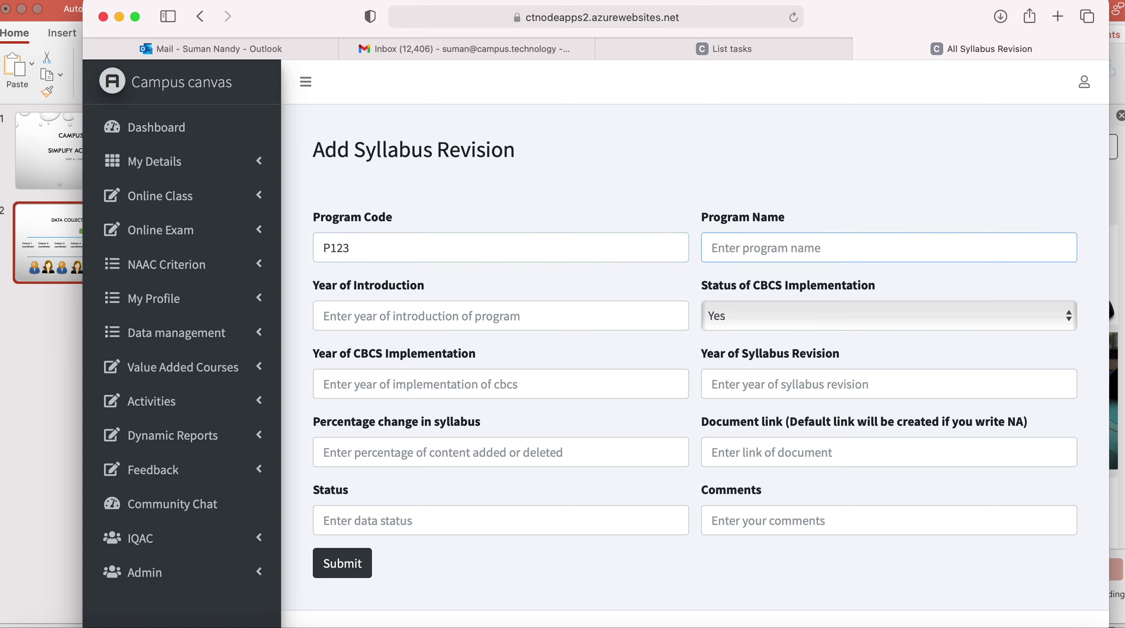
pyautogui.write('BBM')
pyautogui.press('Tab')
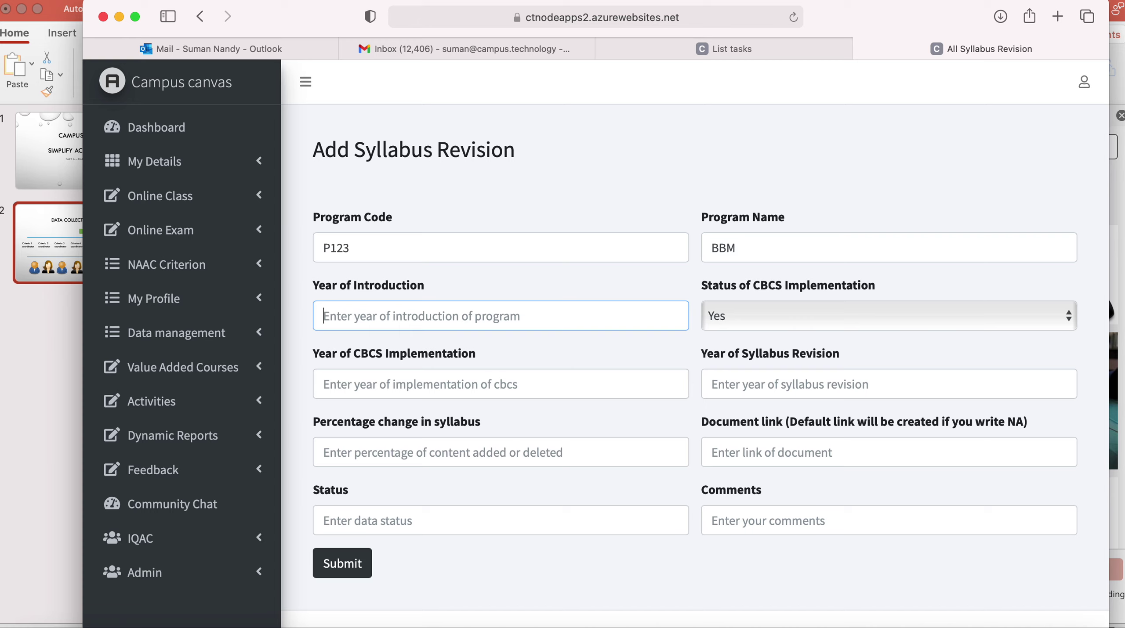
pyautogui.write('2016')
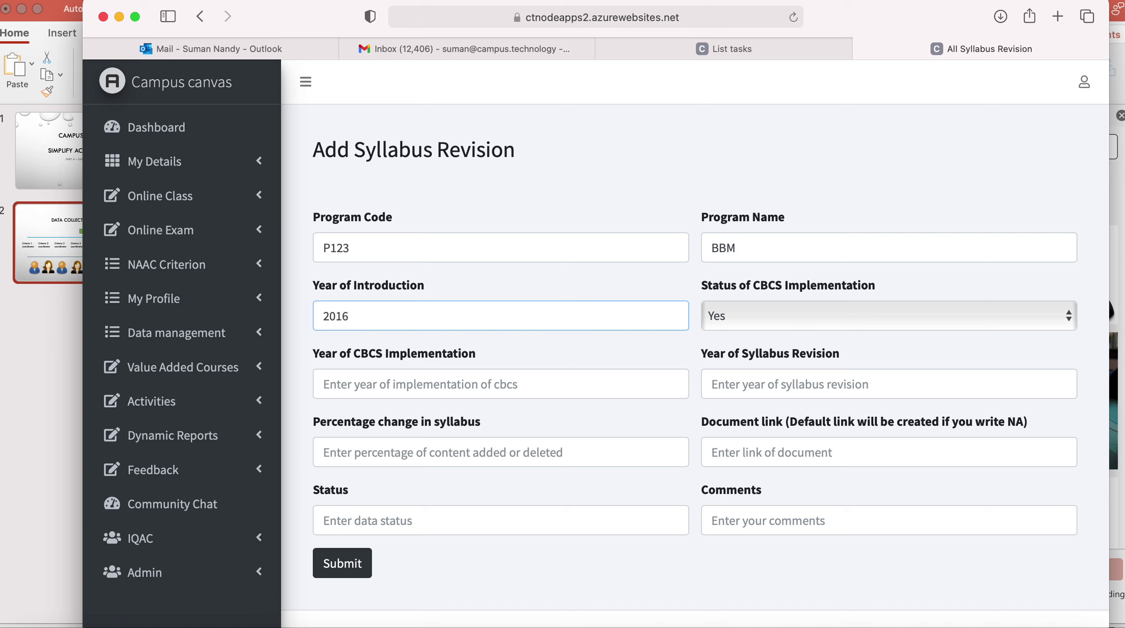
pyautogui.press('Tab')
pyautogui.click(762, 325)
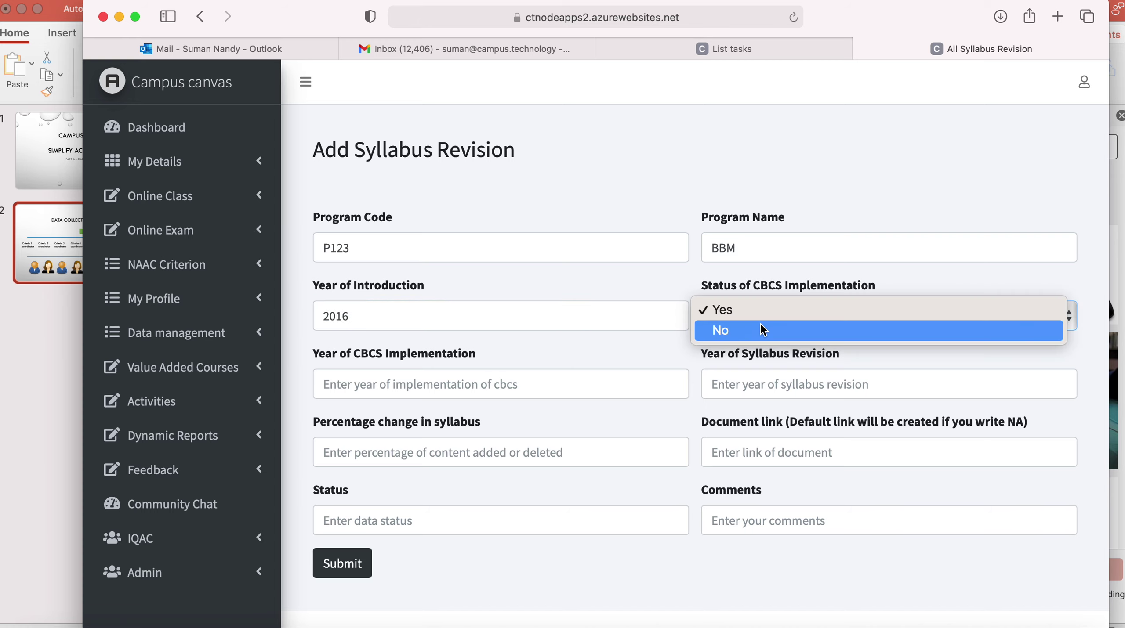
pyautogui.click(772, 311)
# Enter CBCS and revision years 2019, 80% change, link NA, status Completed, comments NA, and submit.
pyautogui.click(562, 381)
pyautogui.write('2019')
pyautogui.press('Tab')
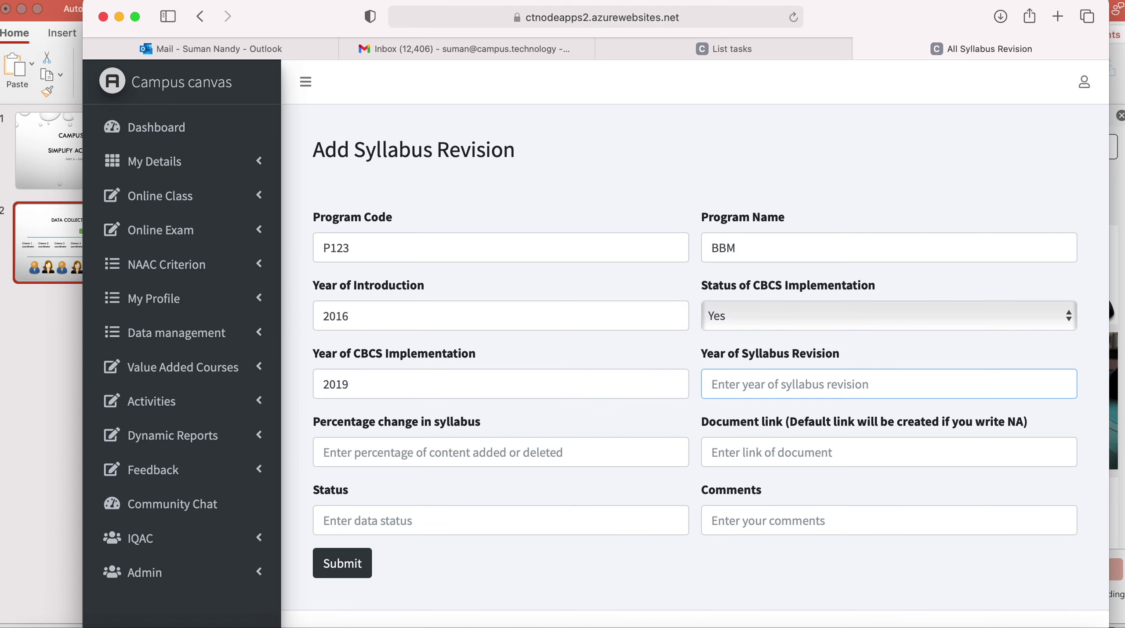
pyautogui.write('2019')
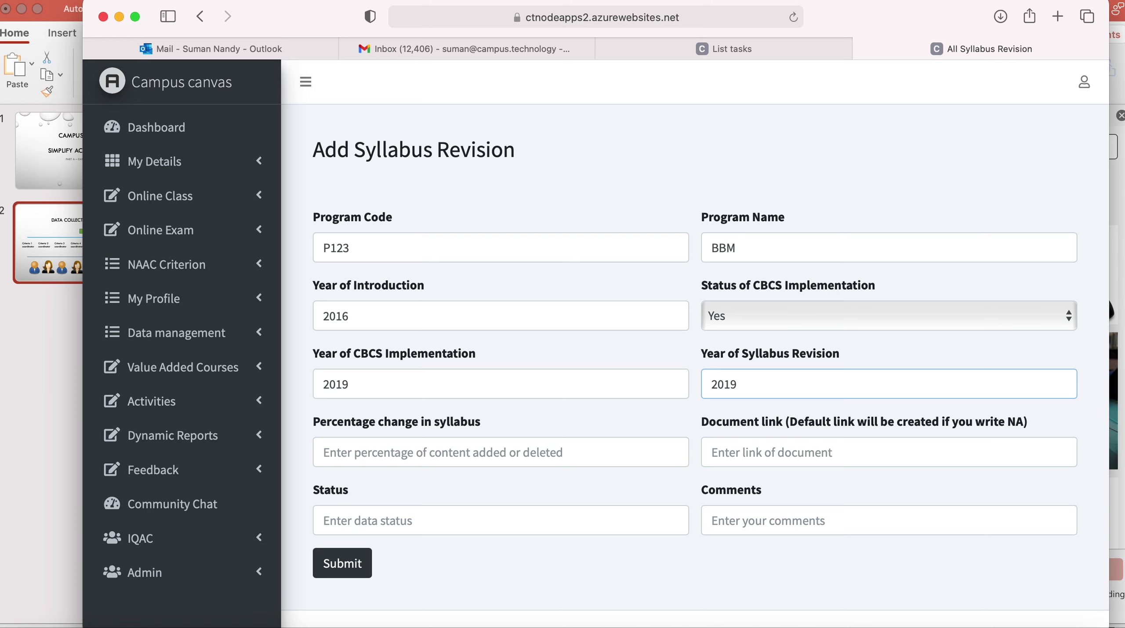
pyautogui.press('Tab')
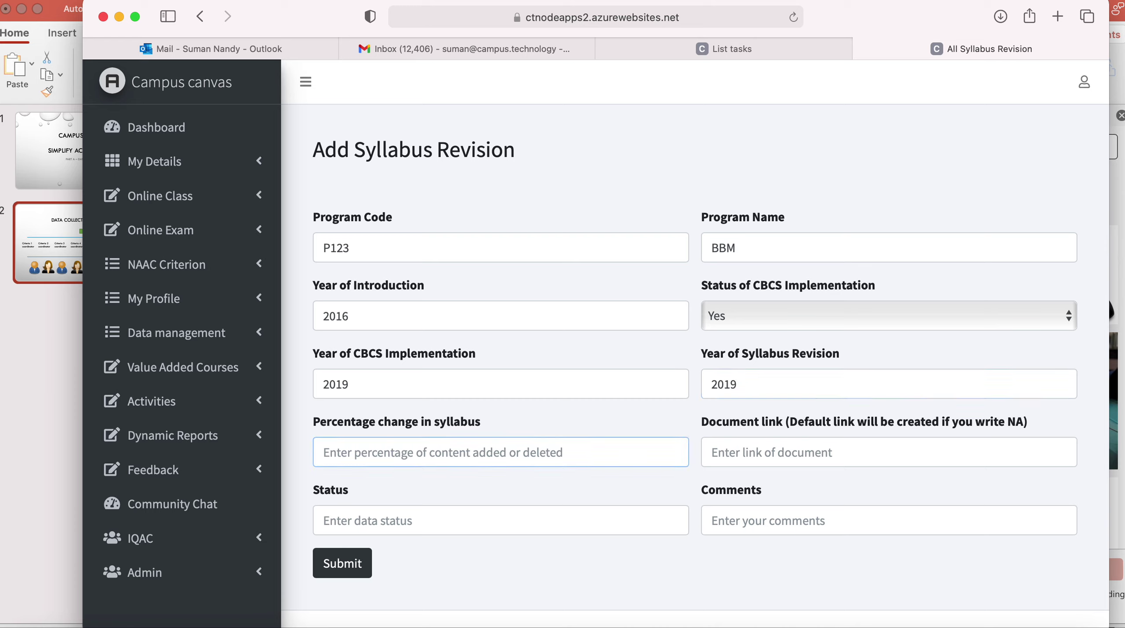
pyautogui.write('80')
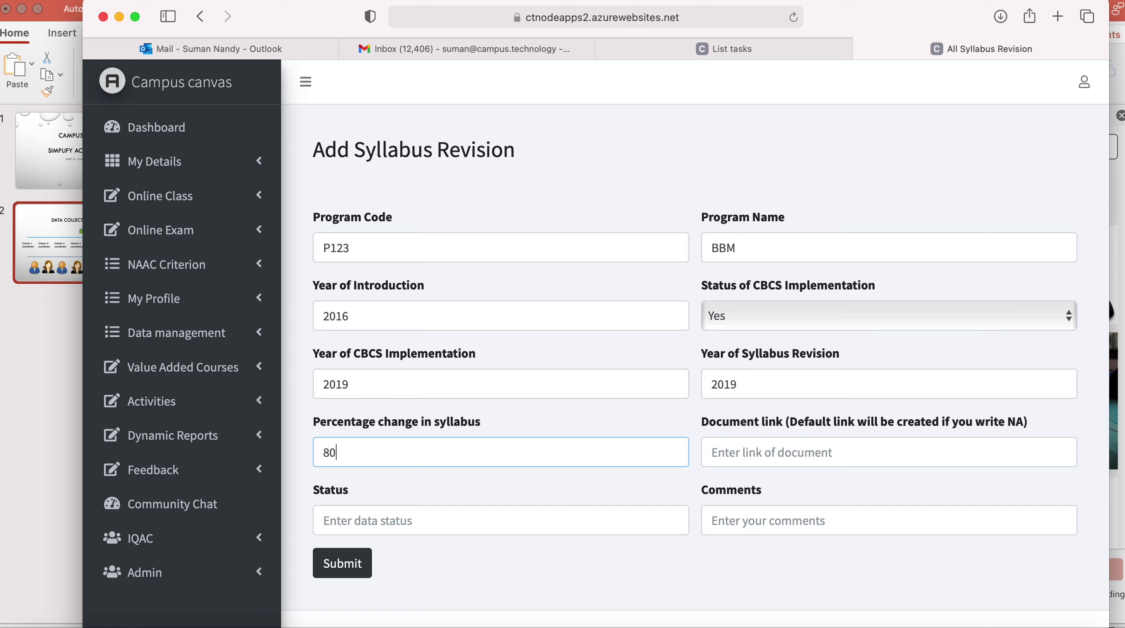
pyautogui.press('Tab')
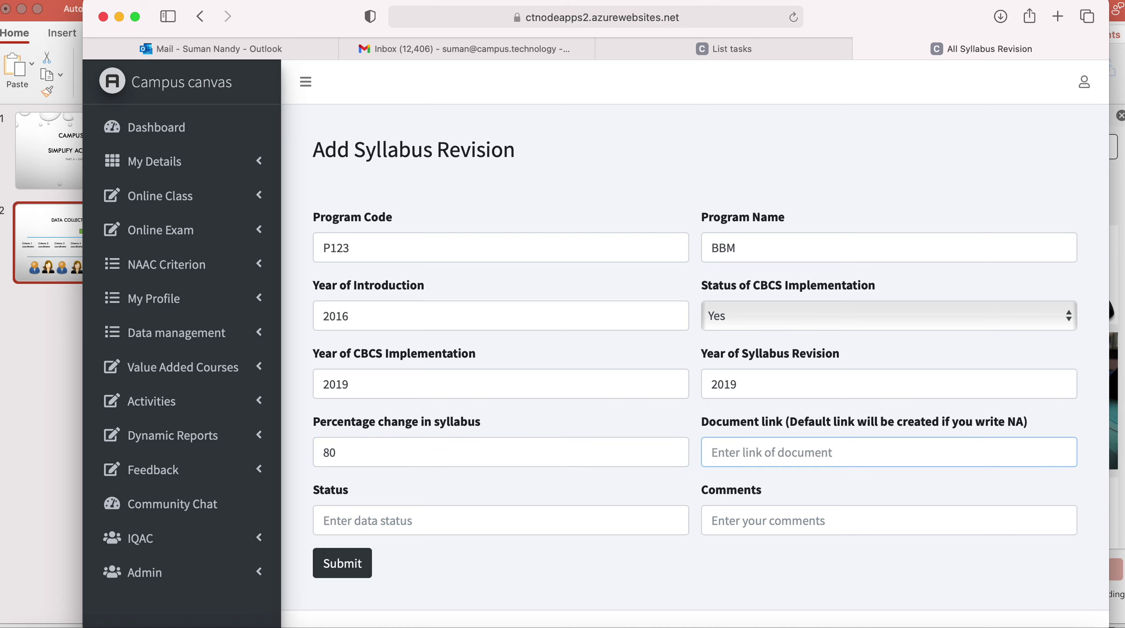
pyautogui.write('NA')
pyautogui.press('Tab')
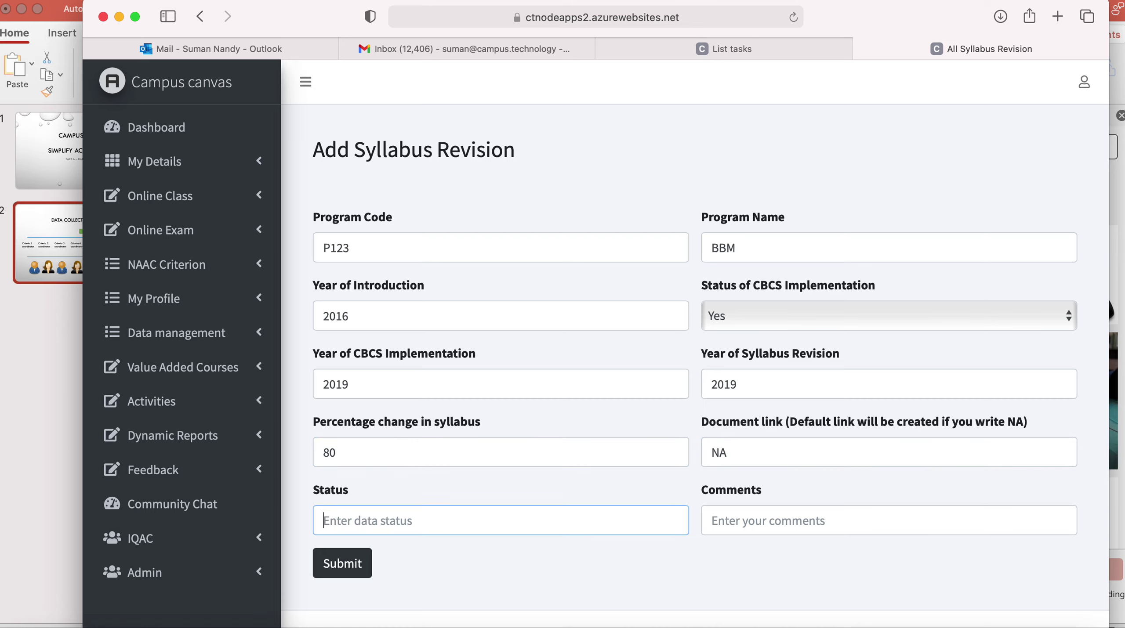
pyautogui.write('Completed')
pyautogui.press('Tab')
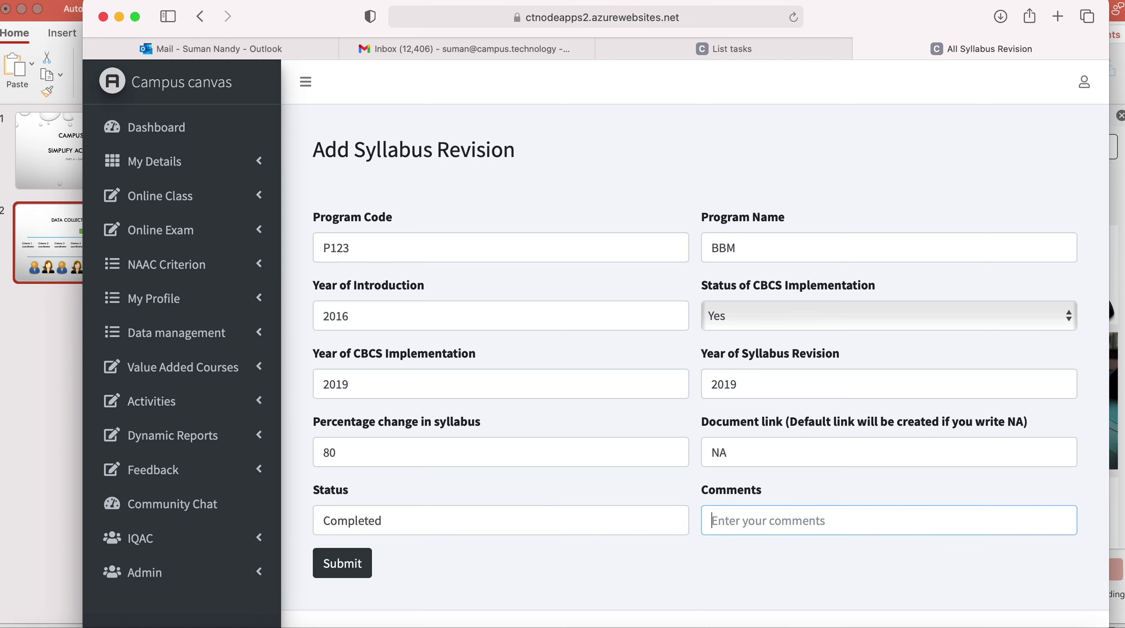
pyautogui.write('NA')
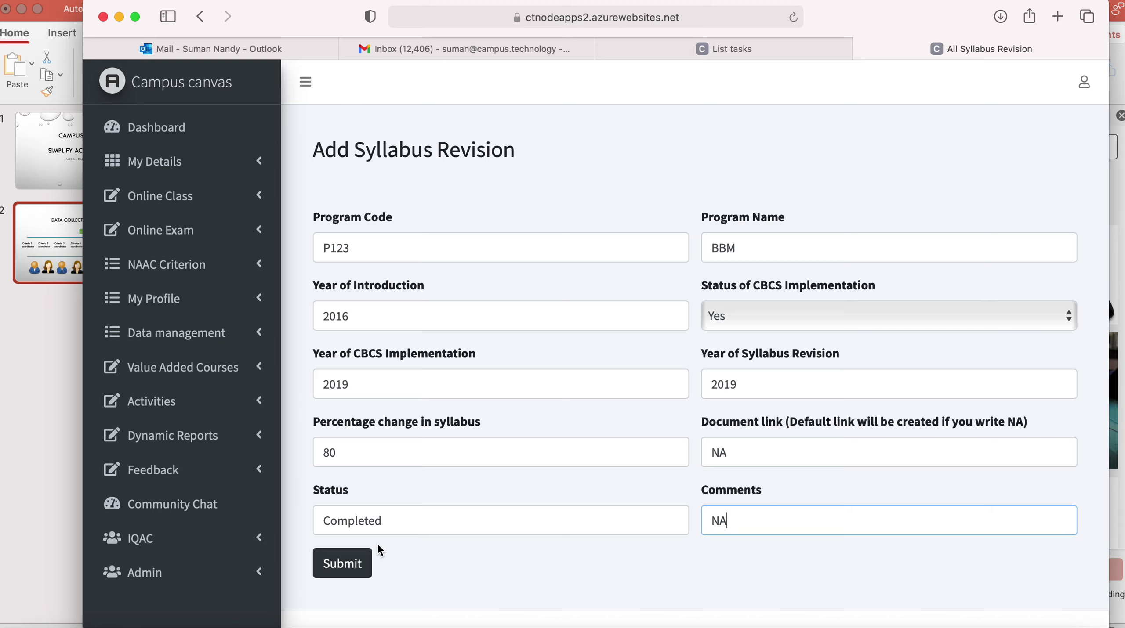
pyautogui.click(340, 567)
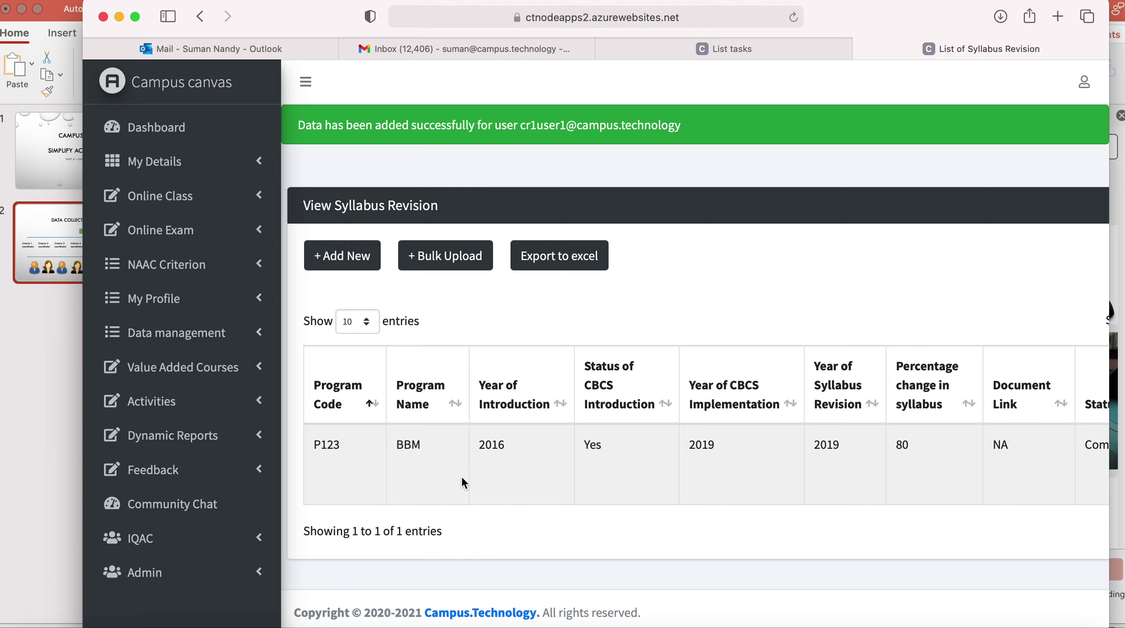
# Log out, sign back in with the saved coordinator login, and open Activities > Tasks.
pyautogui.click(1088, 91)
pyautogui.click(1024, 117)
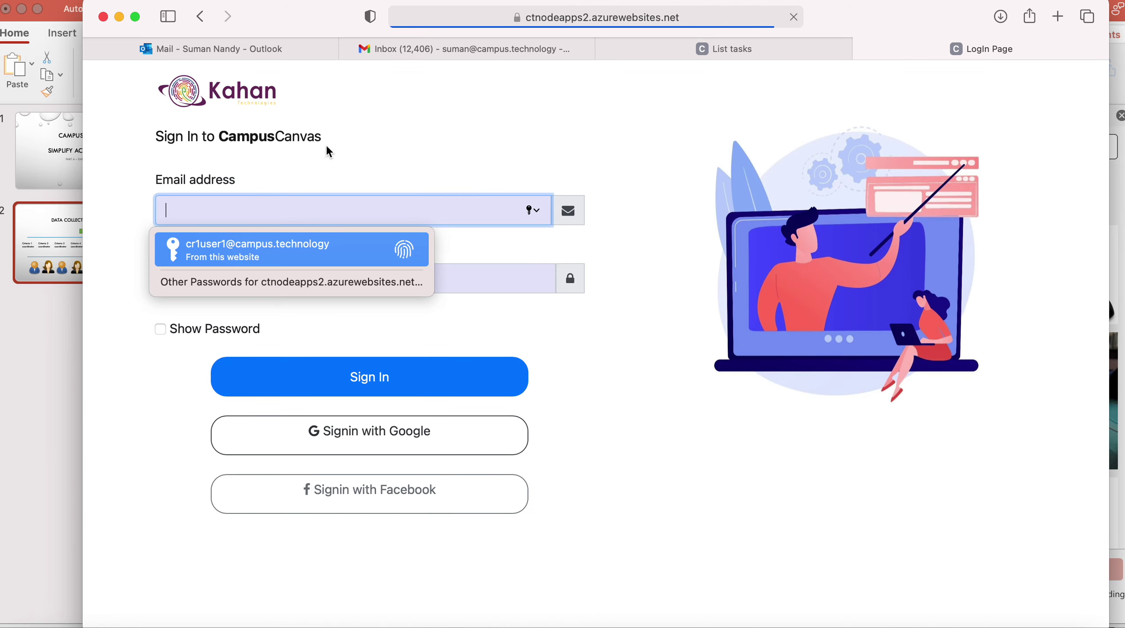
pyautogui.write('cr1')
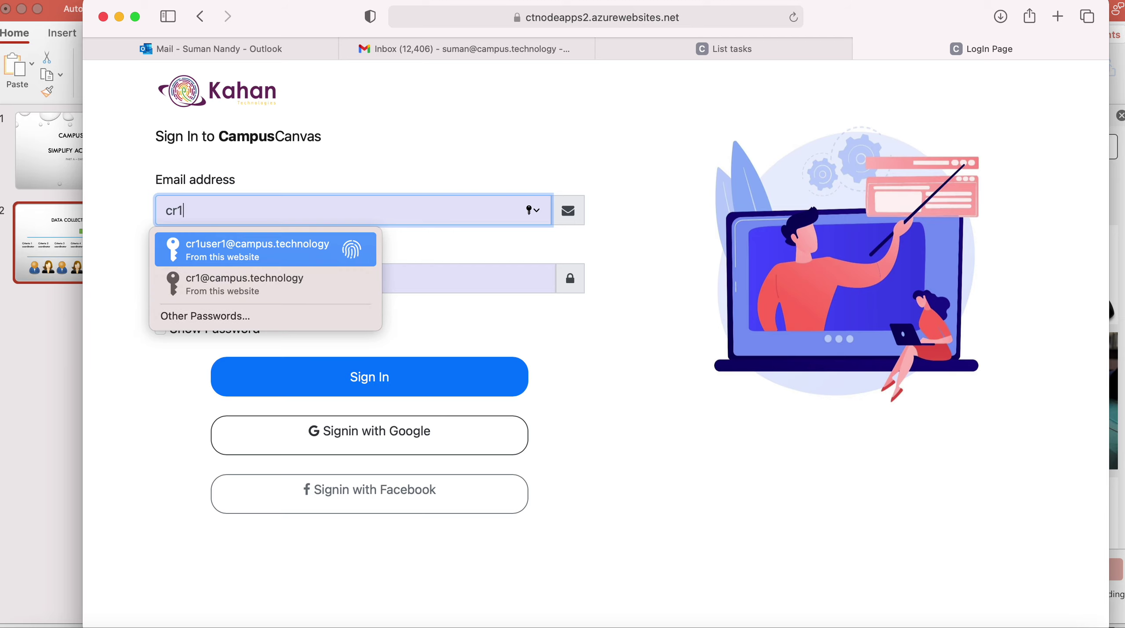
pyautogui.write('@')
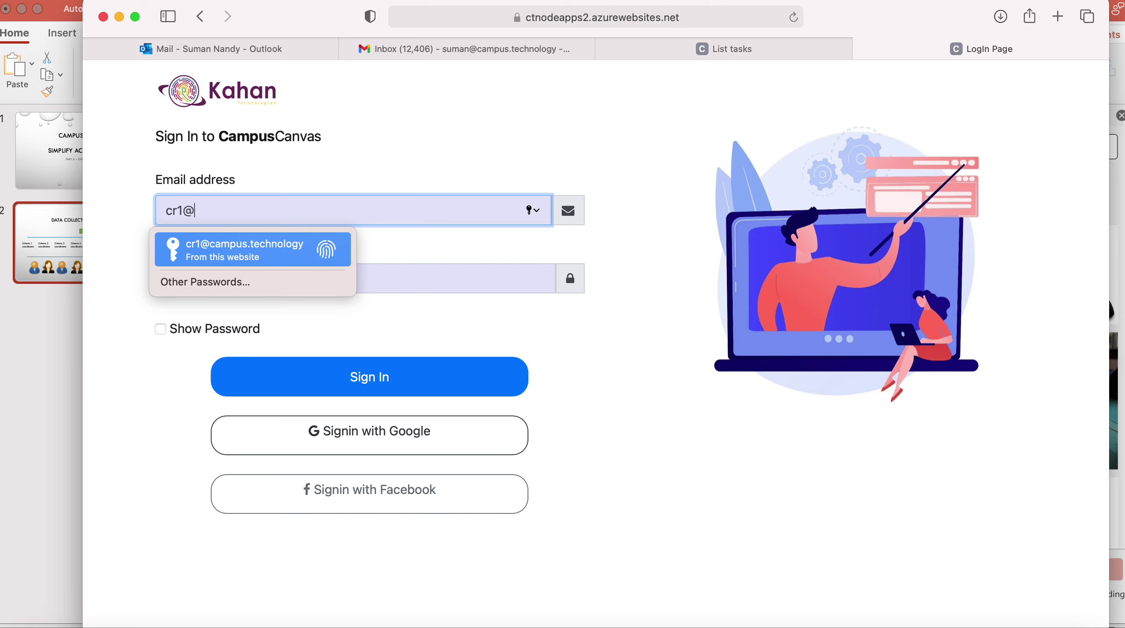
pyautogui.press('Return')
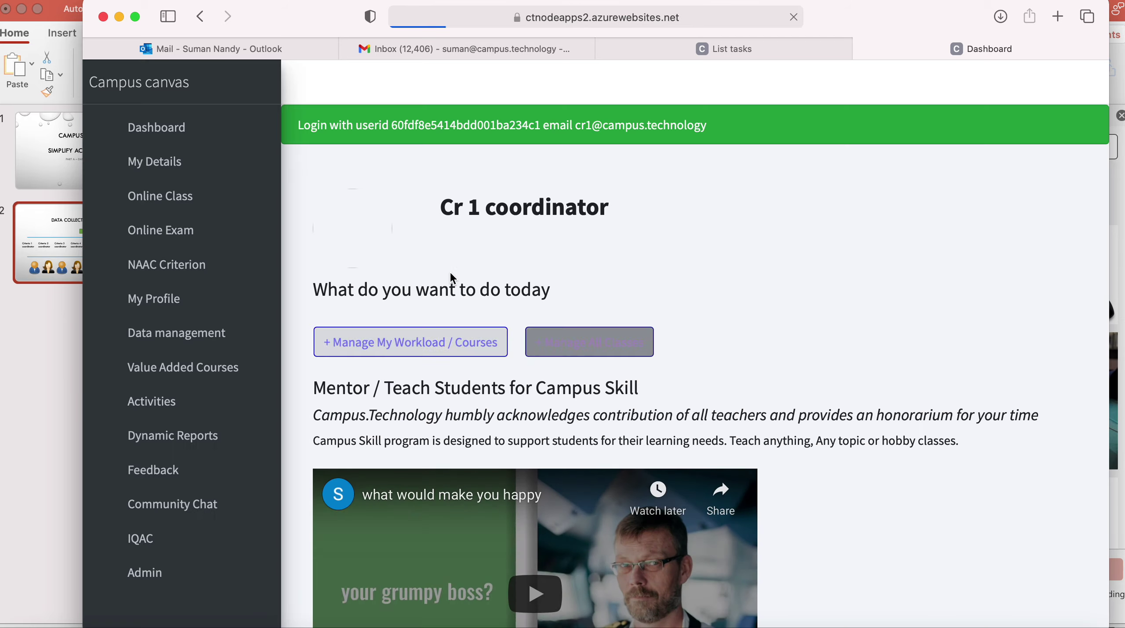
pyautogui.click(219, 407)
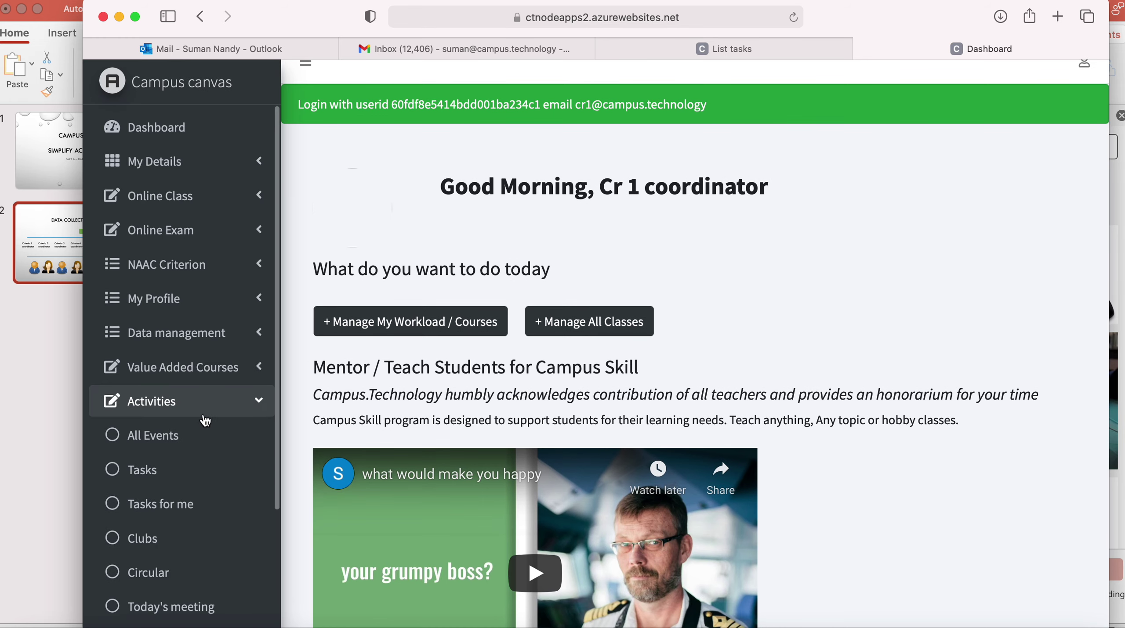
pyautogui.click(162, 472)
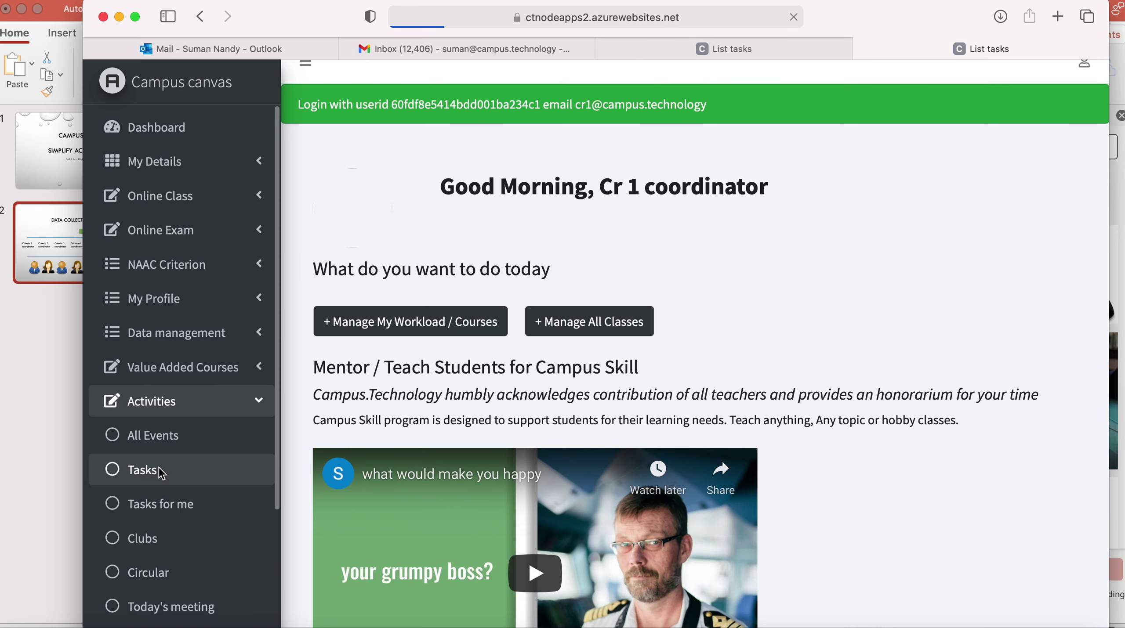
pyautogui.click(203, 410)
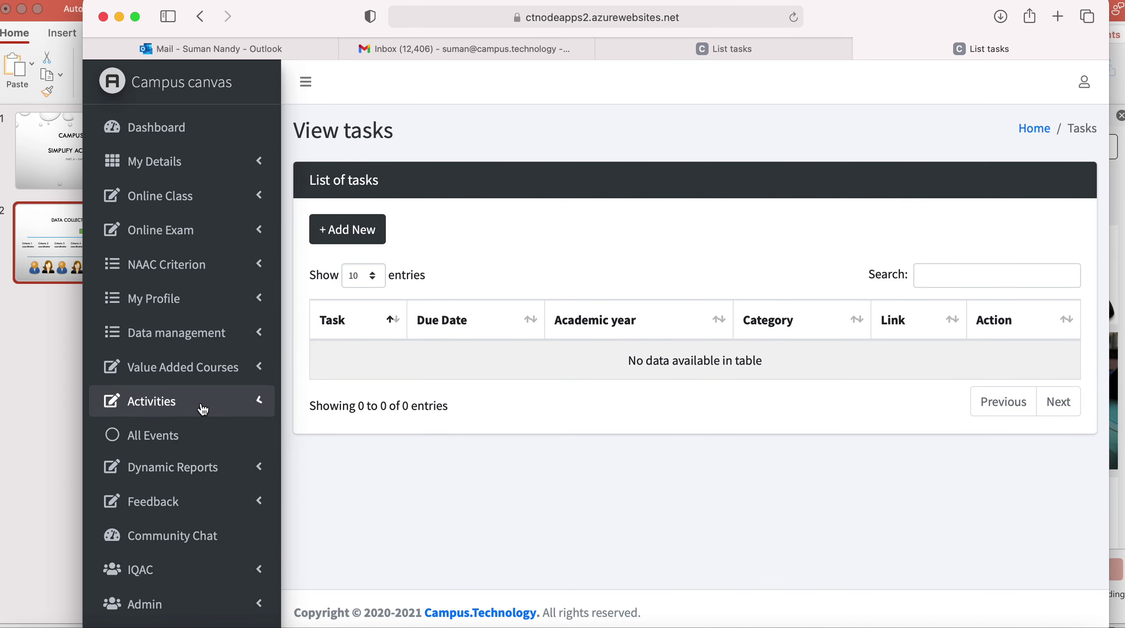
# Check the syllabus revision task's assignees and statuses, then open its syllabus revision data page.
pyautogui.click(152, 512)
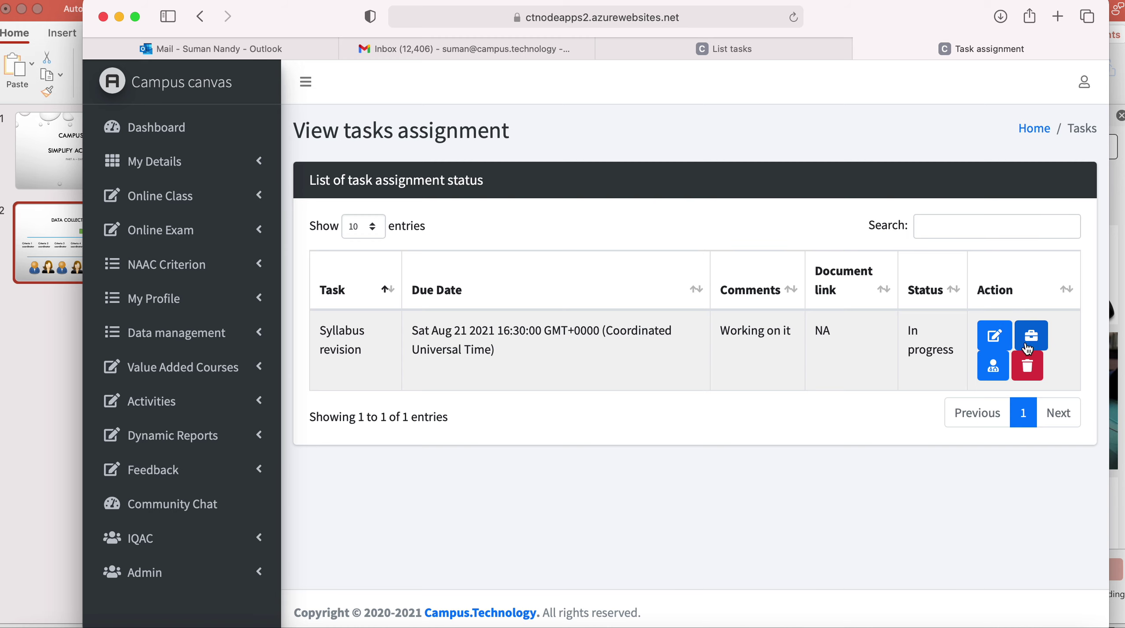
pyautogui.click(994, 375)
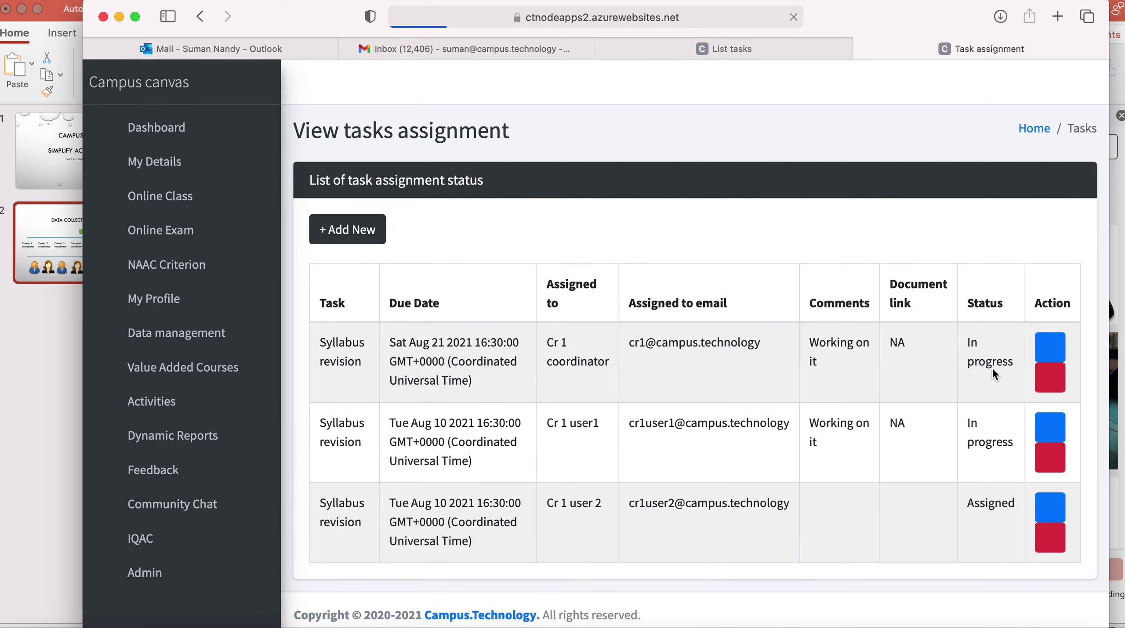
pyautogui.scroll(-3, 918, 422)
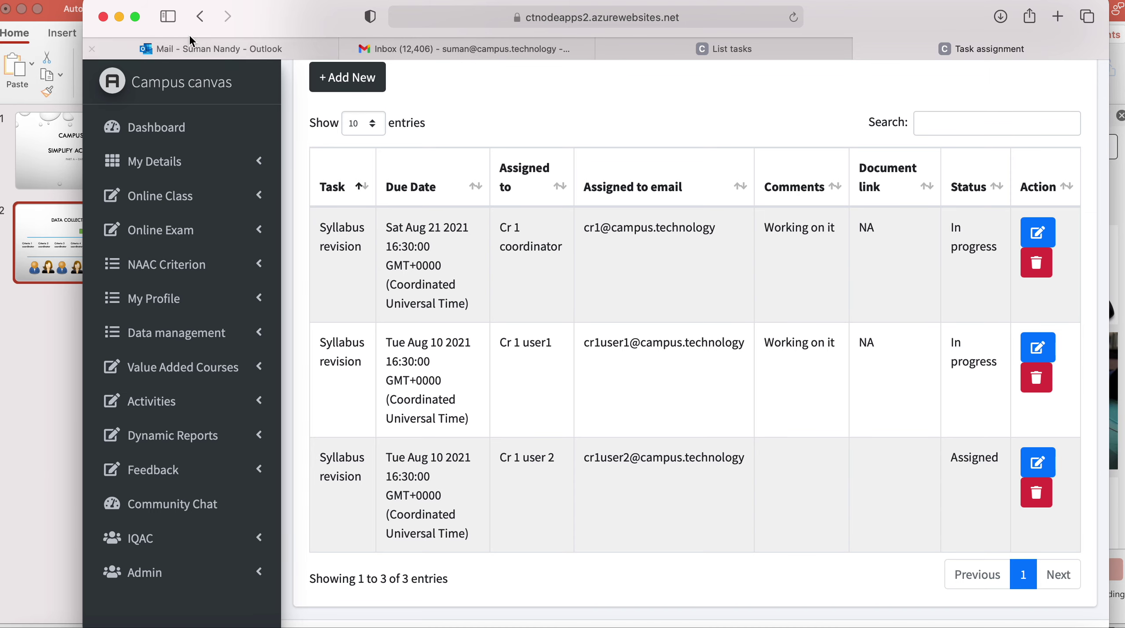
pyautogui.click(194, 17)
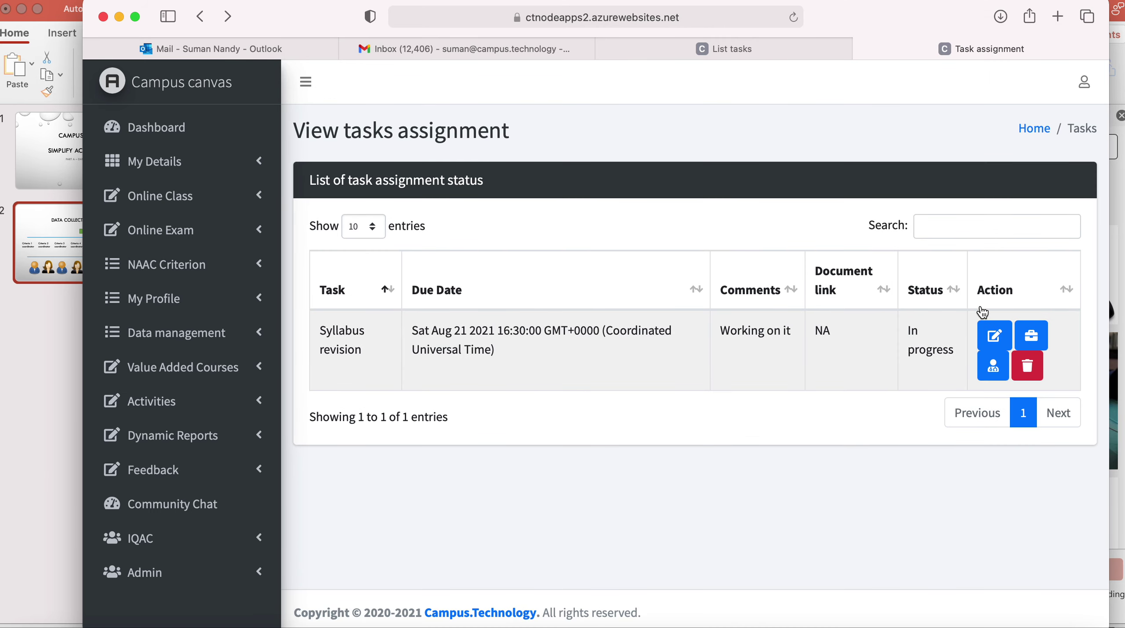
pyautogui.click(1033, 335)
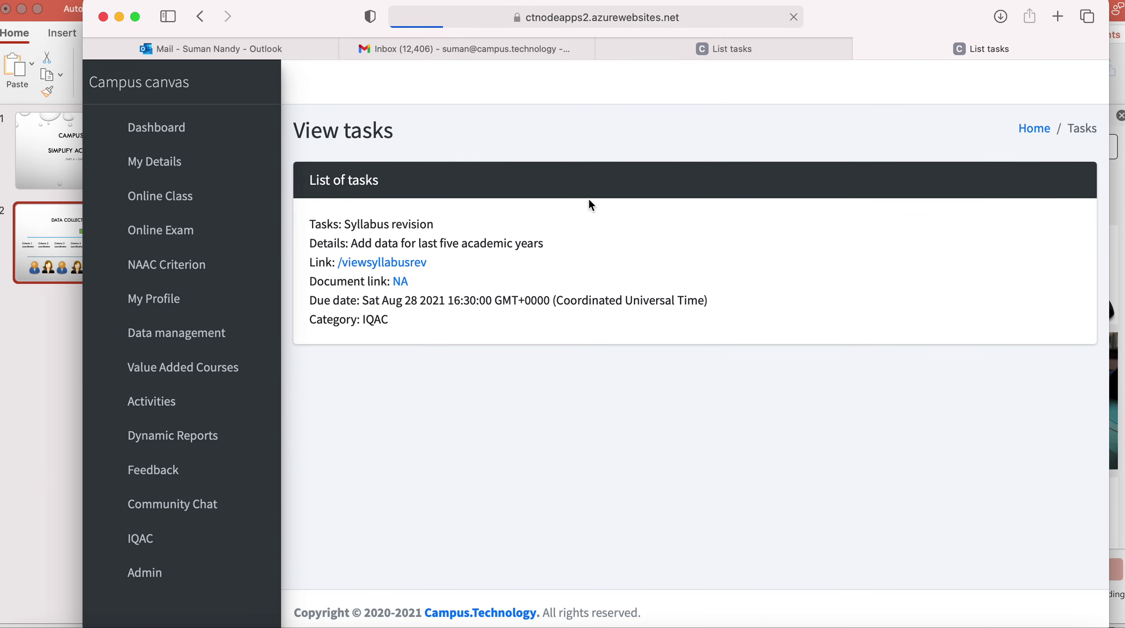
pyautogui.click(411, 264)
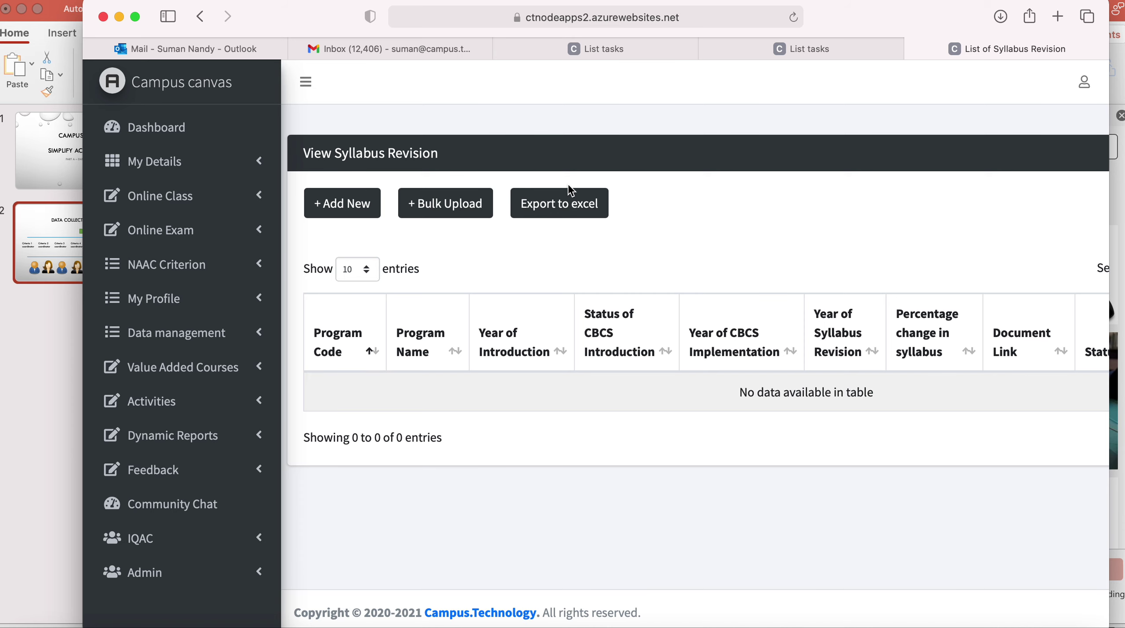
# Export the syllabus revision list to Excel and open syllabusrev.xlsx from Downloads.
pyautogui.click(565, 201)
pyautogui.click(751, 348)
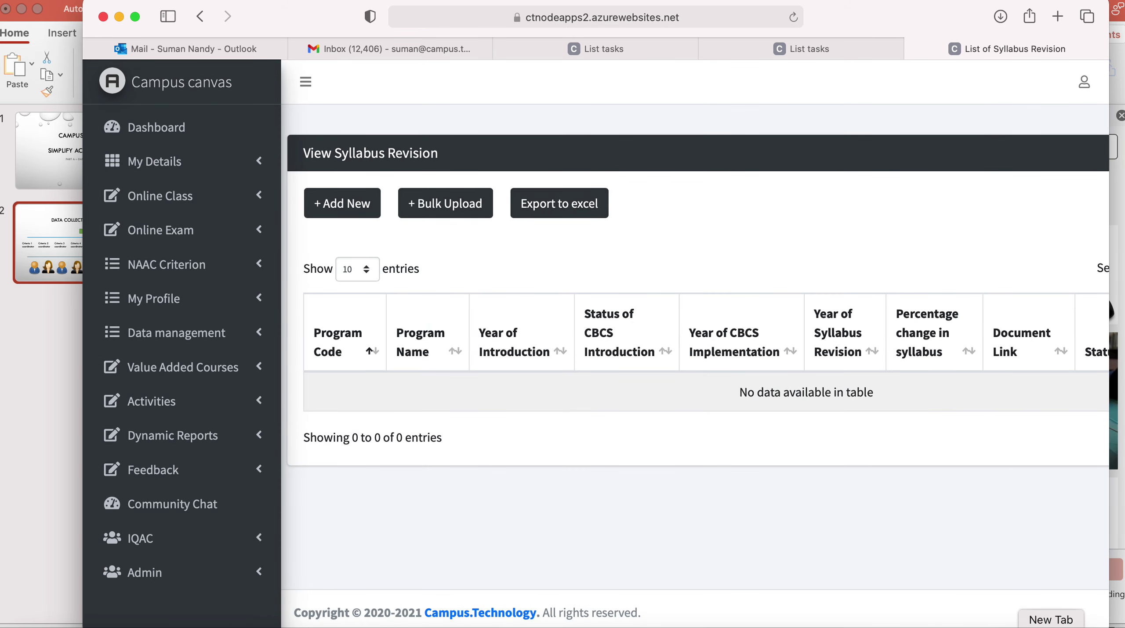
pyautogui.click(1029, 621)
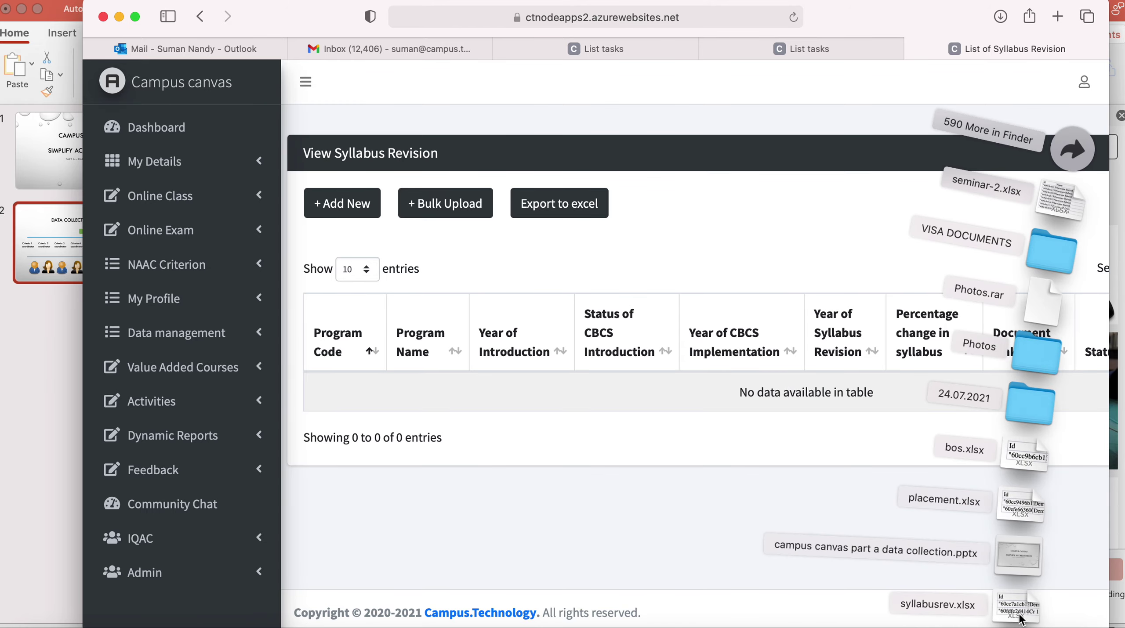
pyautogui.click(1018, 609)
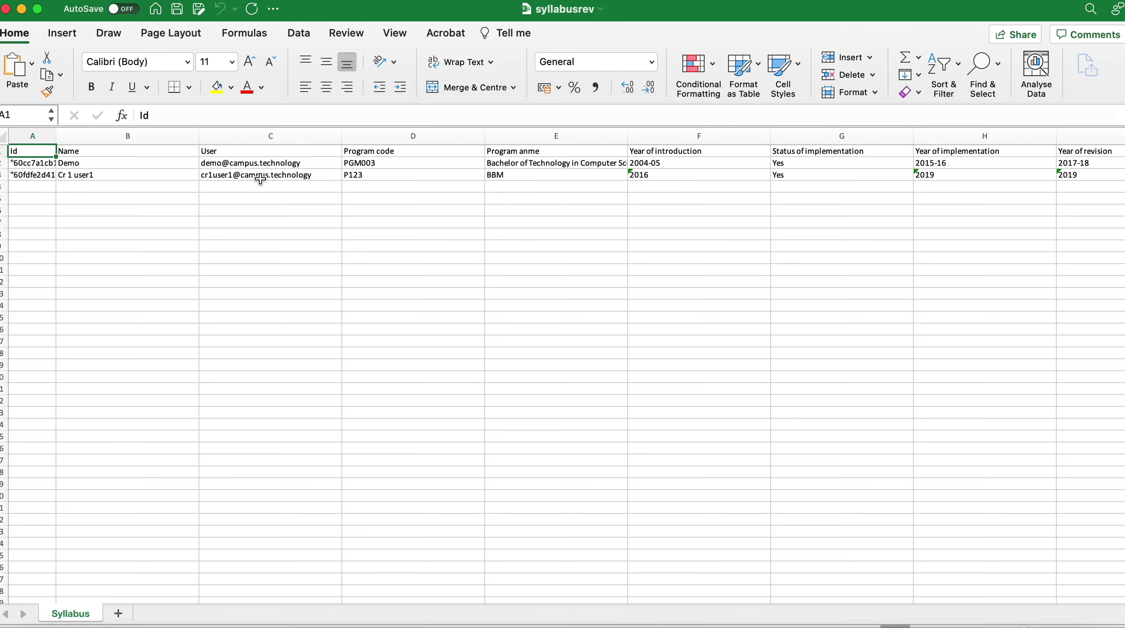
# Inspect the PGM003 and P123 program code cells, then close the syllabusrev workbook.
pyautogui.click(408, 166)
pyautogui.click(389, 184)
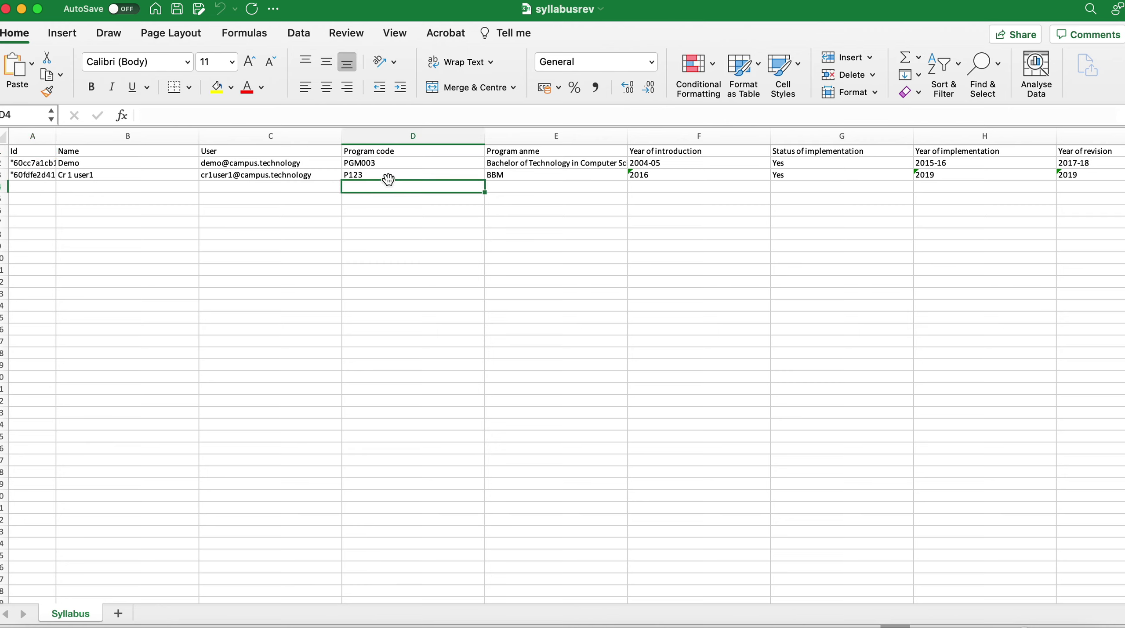
pyautogui.click(390, 177)
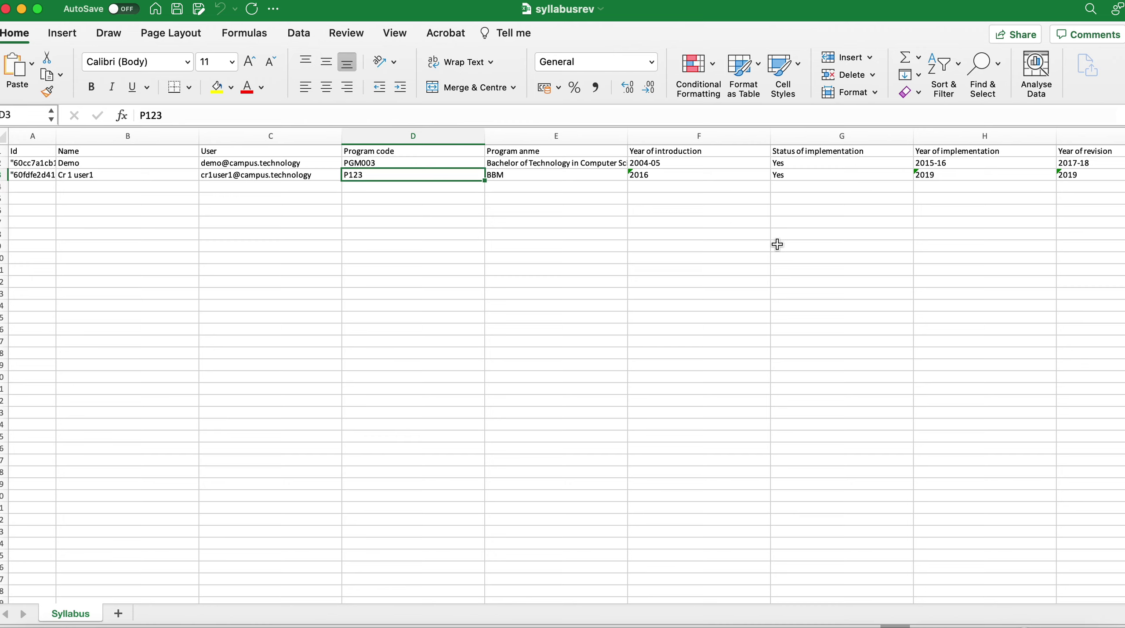
pyautogui.click(6, 8)
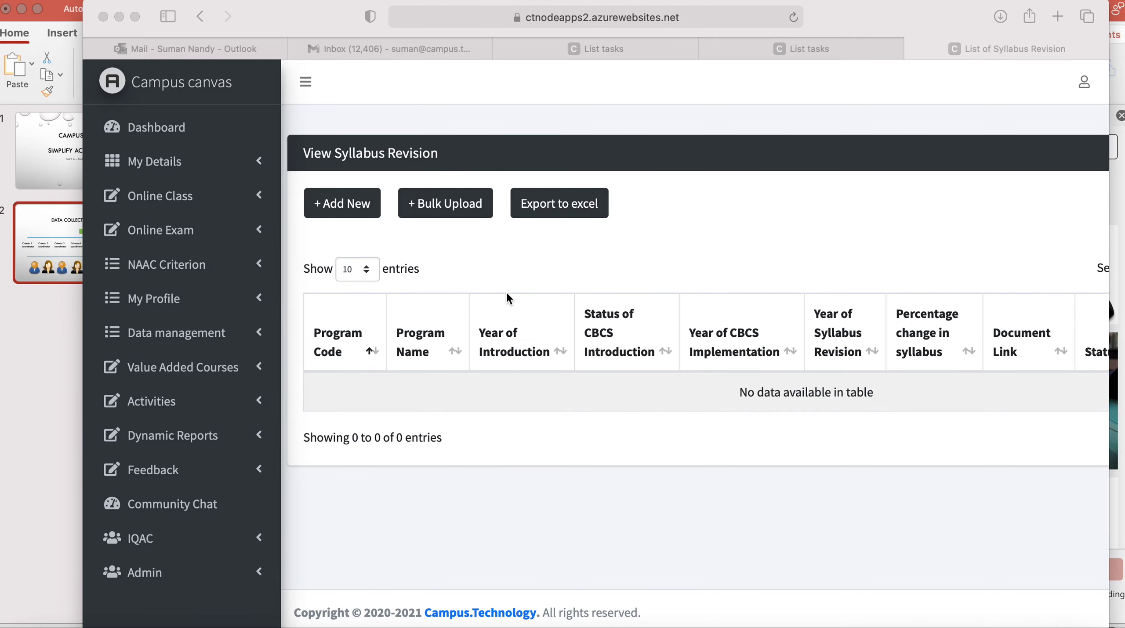
# Sign out of the current Campus Canvas account from the user menu.
pyautogui.click(1084, 87)
pyautogui.click(1084, 87)
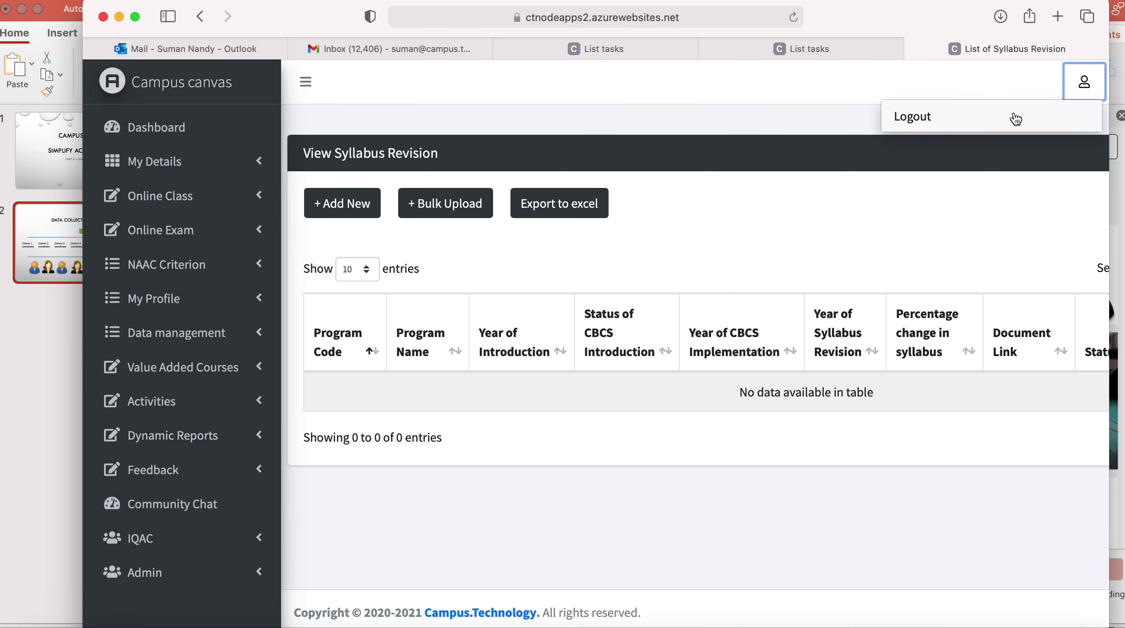
pyautogui.click(1016, 117)
# Sign in with the saved IQAC login and open the Activities > Tasks list.
pyautogui.click(427, 206)
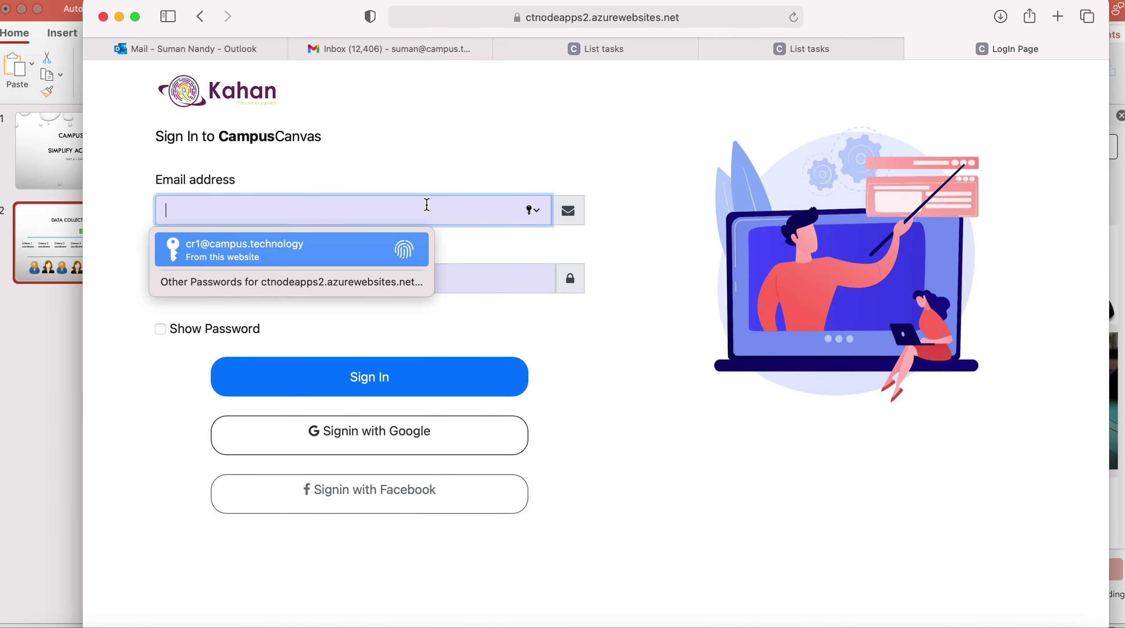
pyautogui.write('demo2')
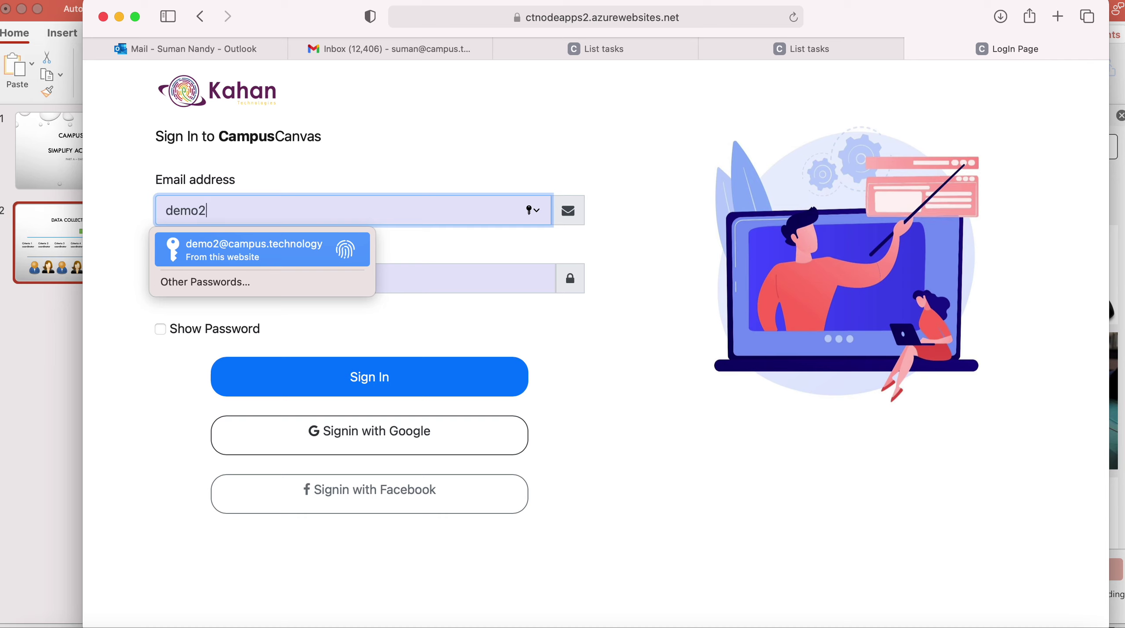
pyautogui.press('Return')
pyautogui.click(359, 379)
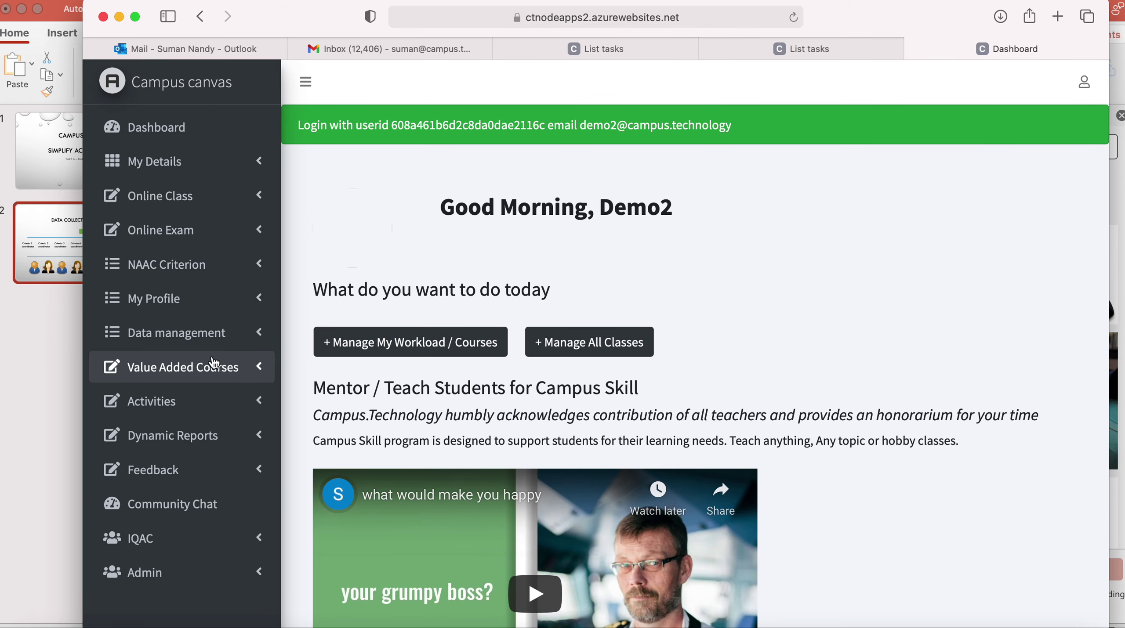
pyautogui.click(192, 400)
pyautogui.click(151, 478)
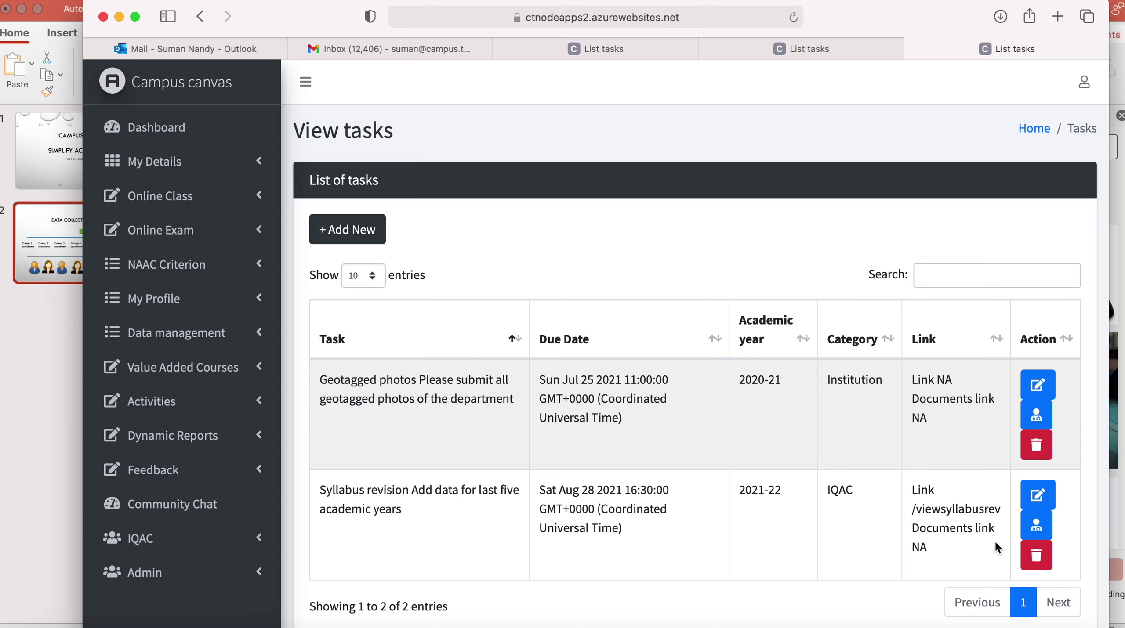
# Show the Syllabus revision assignees: coordinator and Cr 1 user1 In progress, Cr 1 user 2 Assigned.
pyautogui.click(1037, 525)
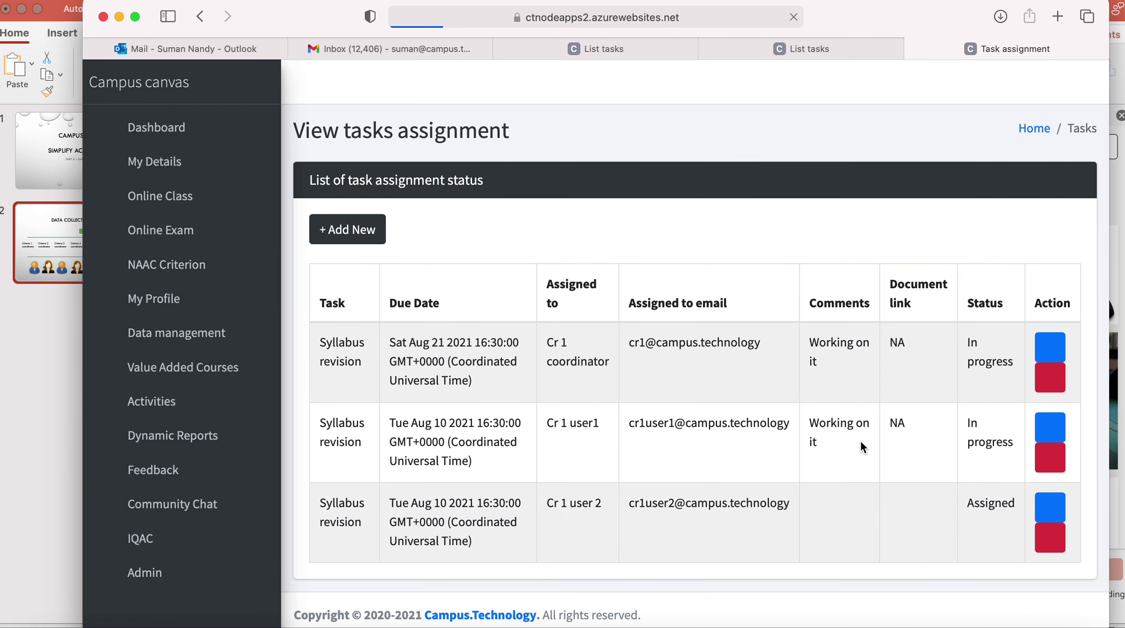
pyautogui.scroll(-3, 863, 447)
pyautogui.scroll(-2, 863, 447)
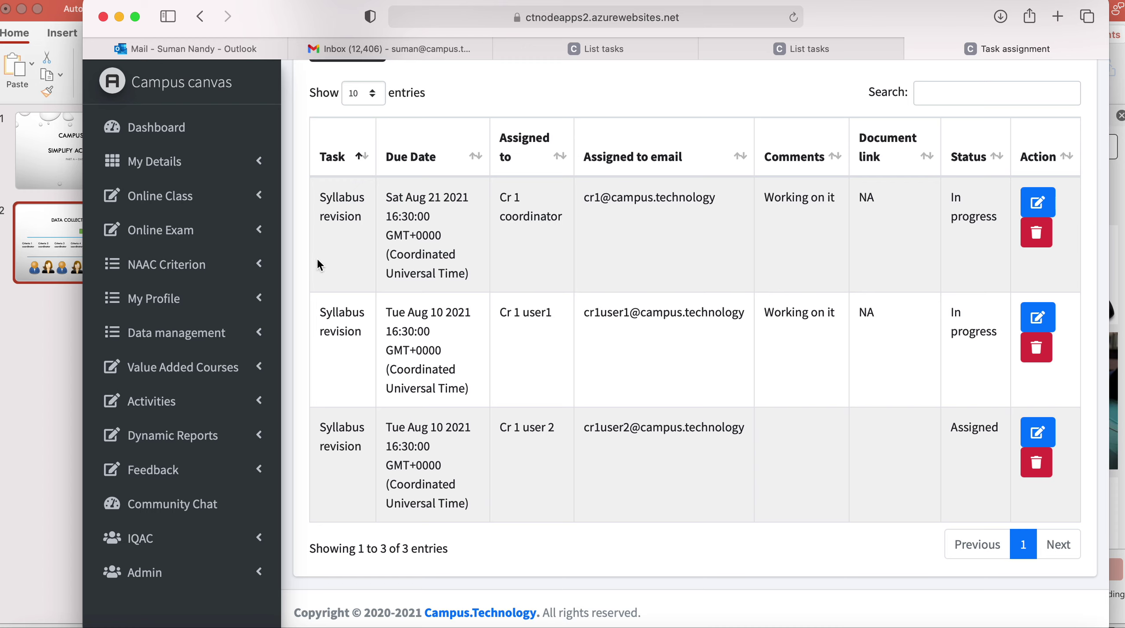
pyautogui.click(218, 270)
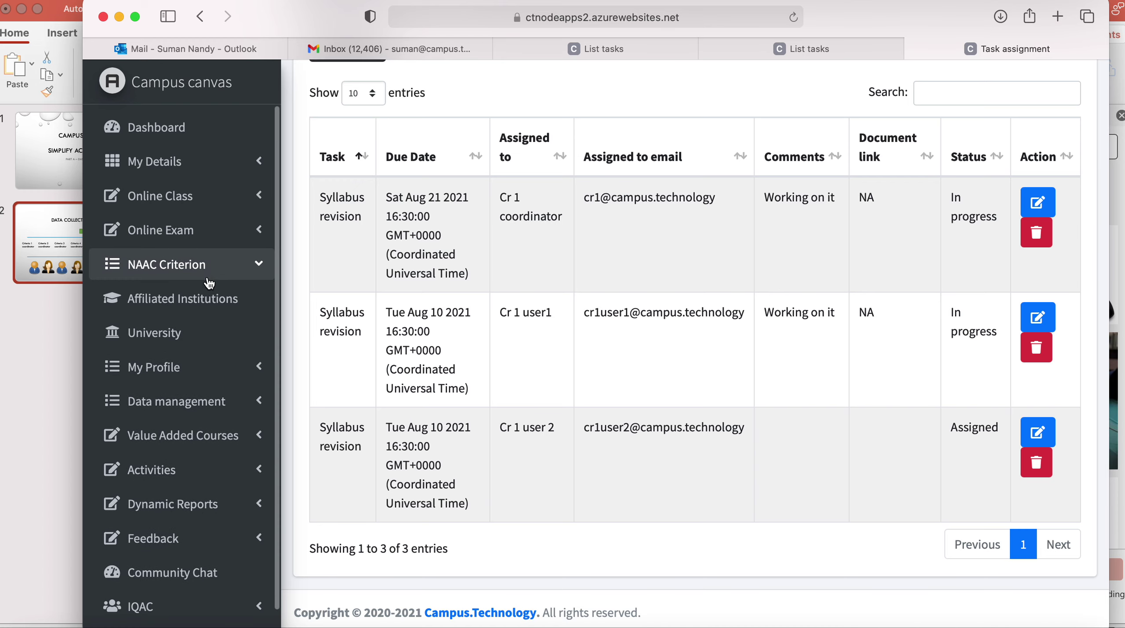
# Export the Syllabus Revision - CBCS data from NAAC Criterion > University to Excel.
pyautogui.click(167, 333)
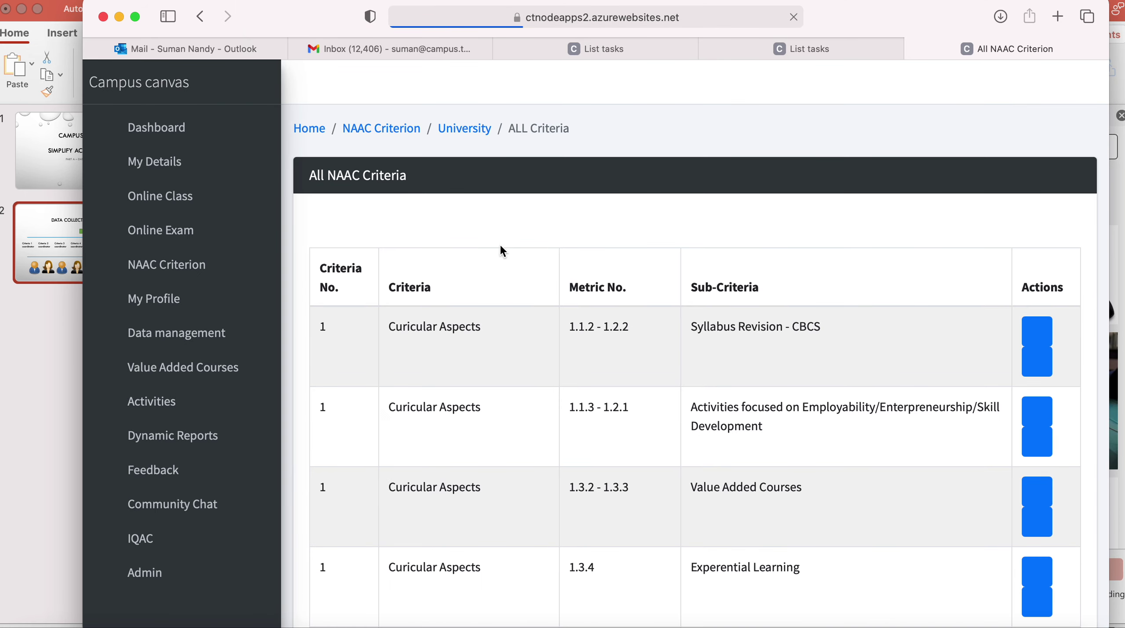
pyautogui.click(1035, 369)
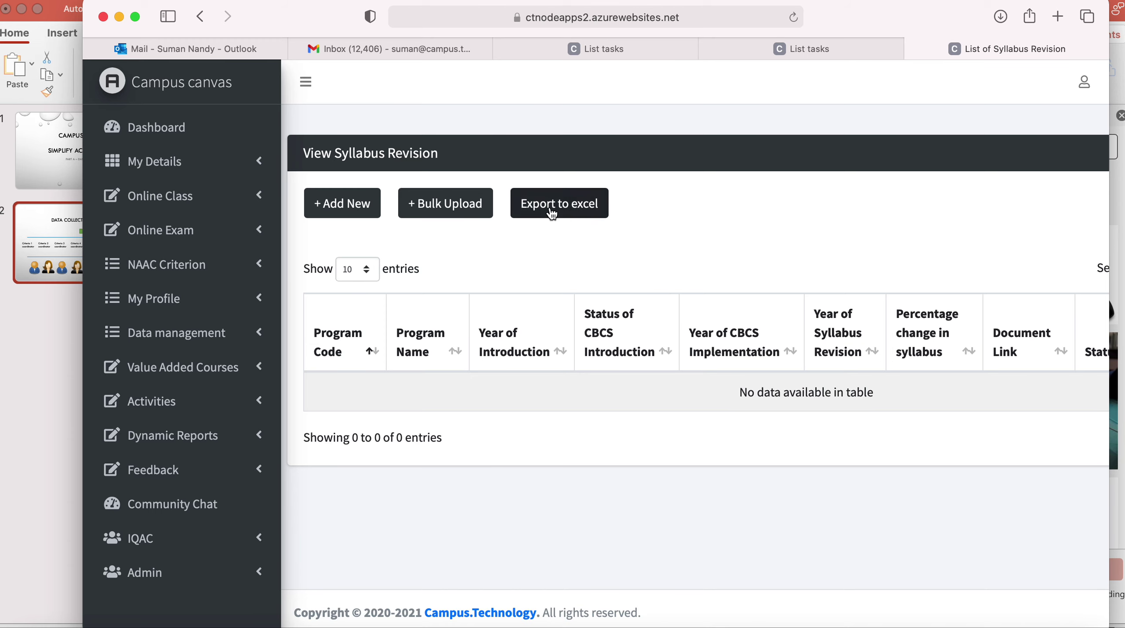
pyautogui.click(552, 213)
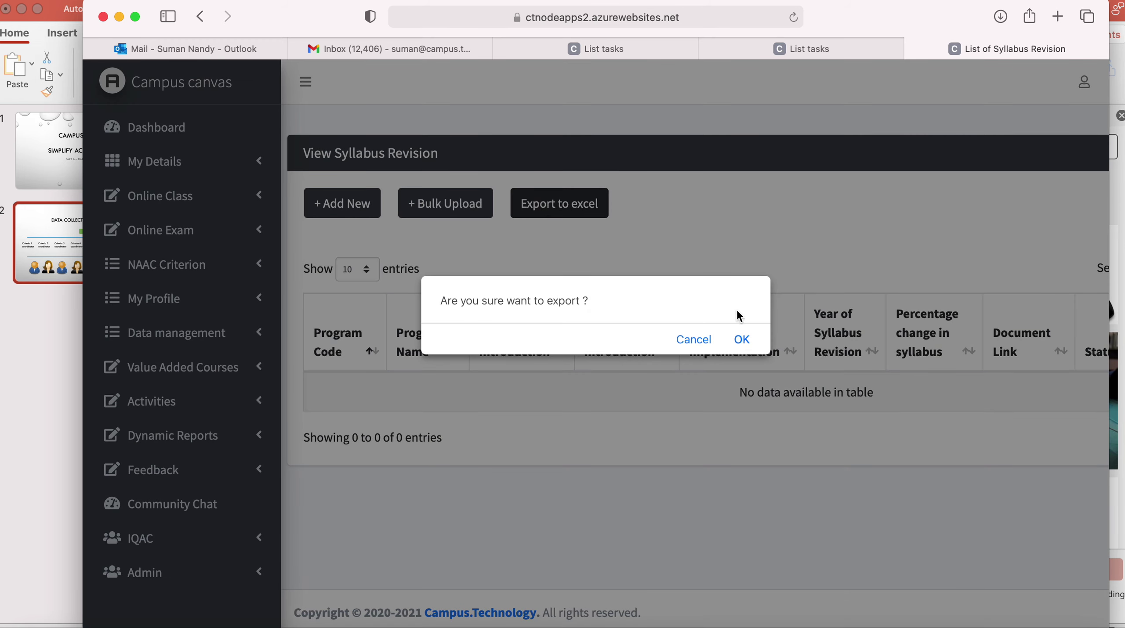
pyautogui.click(742, 345)
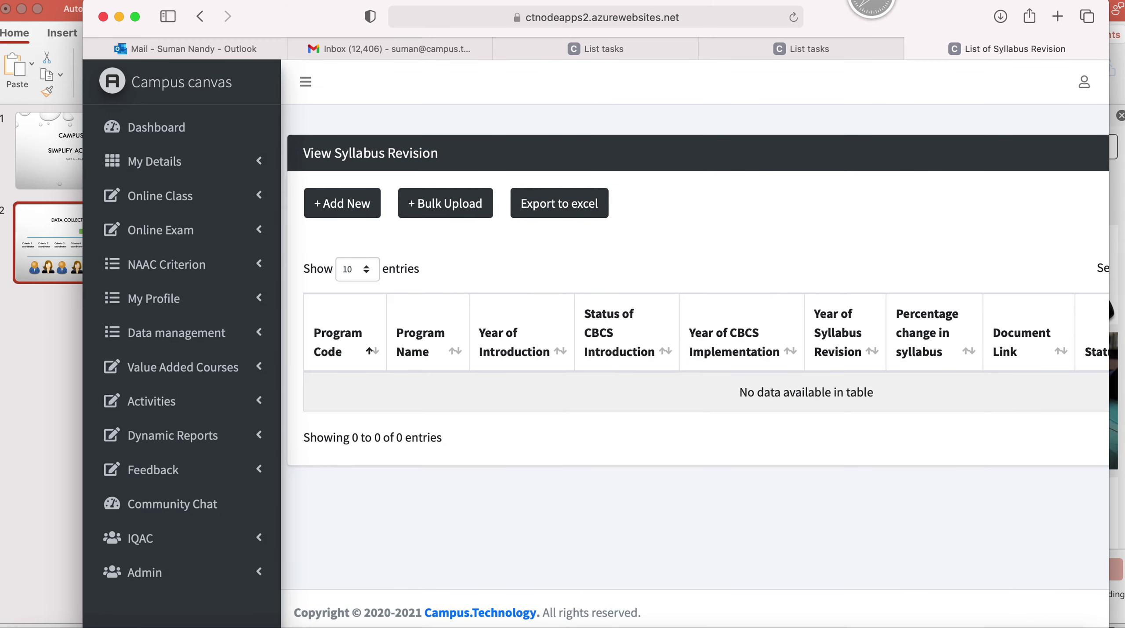
# Open syllabusrev-2.xlsx from Downloads to check the PGM003 and P123 BBM rows, then close it.
pyautogui.click(1015, 622)
pyautogui.click(1018, 614)
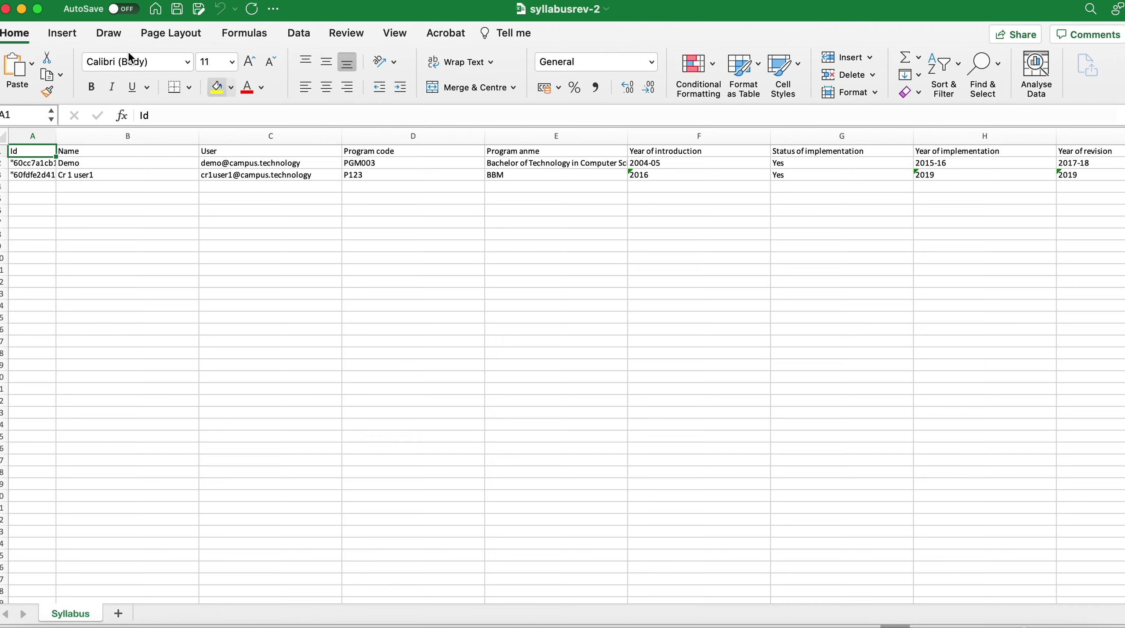
pyautogui.click(6, 9)
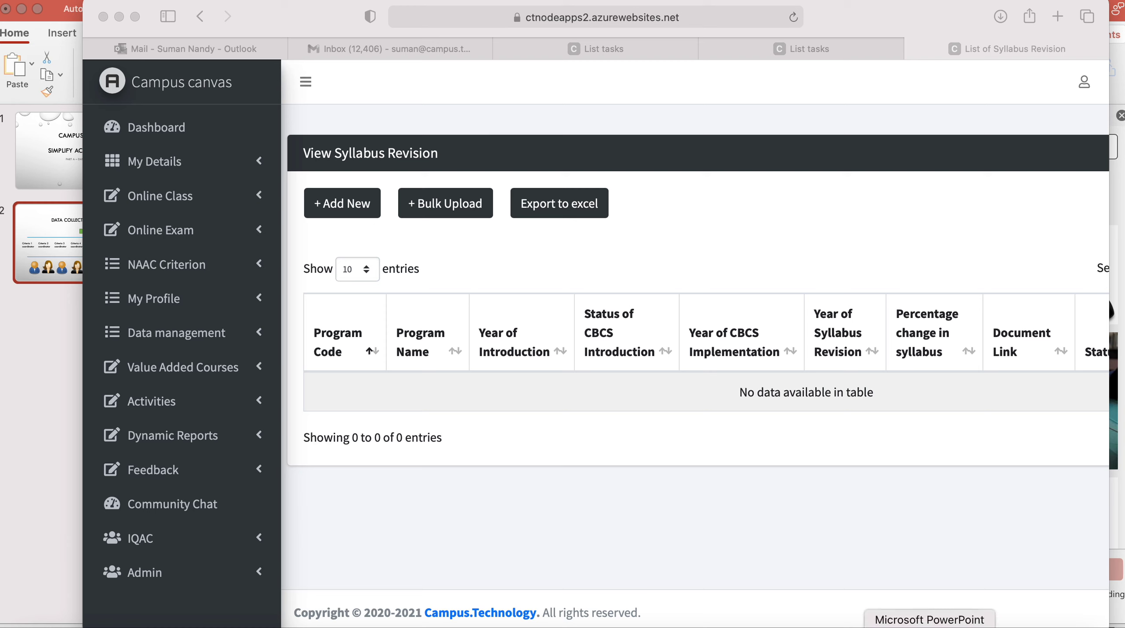
# Return to the All NAAC Criteria table via NAAC Criterion > University, glancing at the presentation.
pyautogui.click(930, 625)
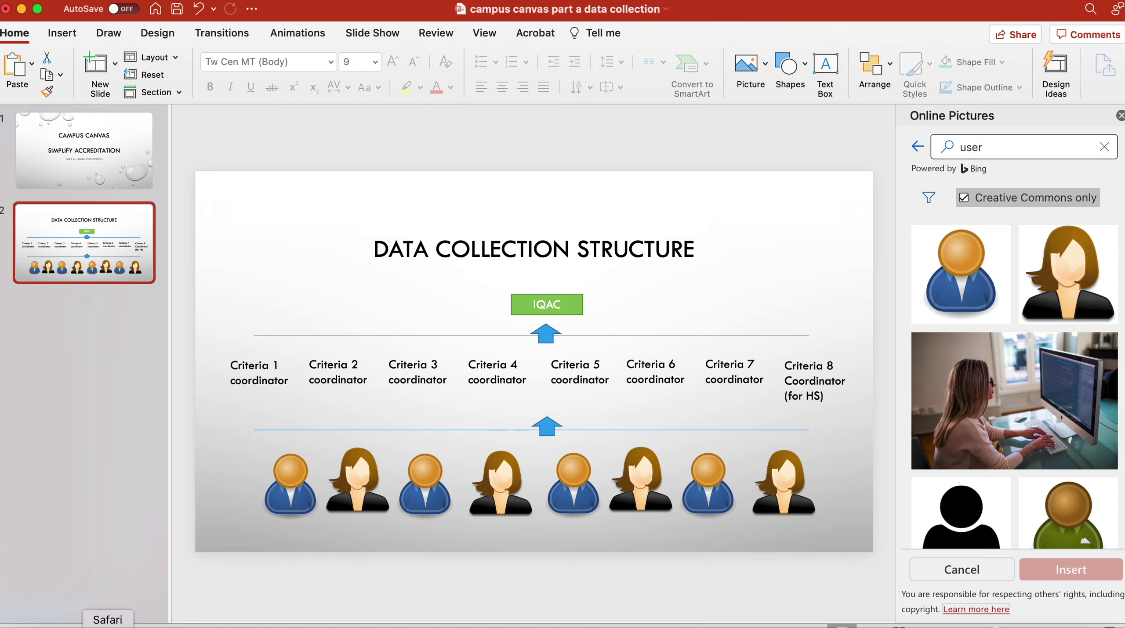
pyautogui.click(107, 625)
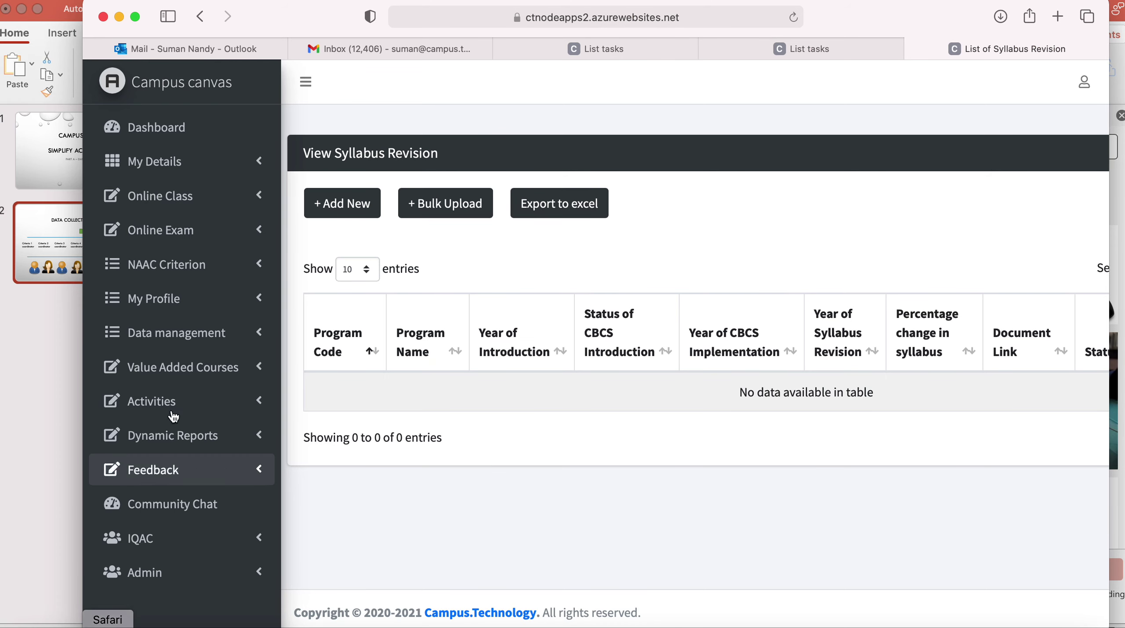
pyautogui.click(238, 263)
pyautogui.click(171, 335)
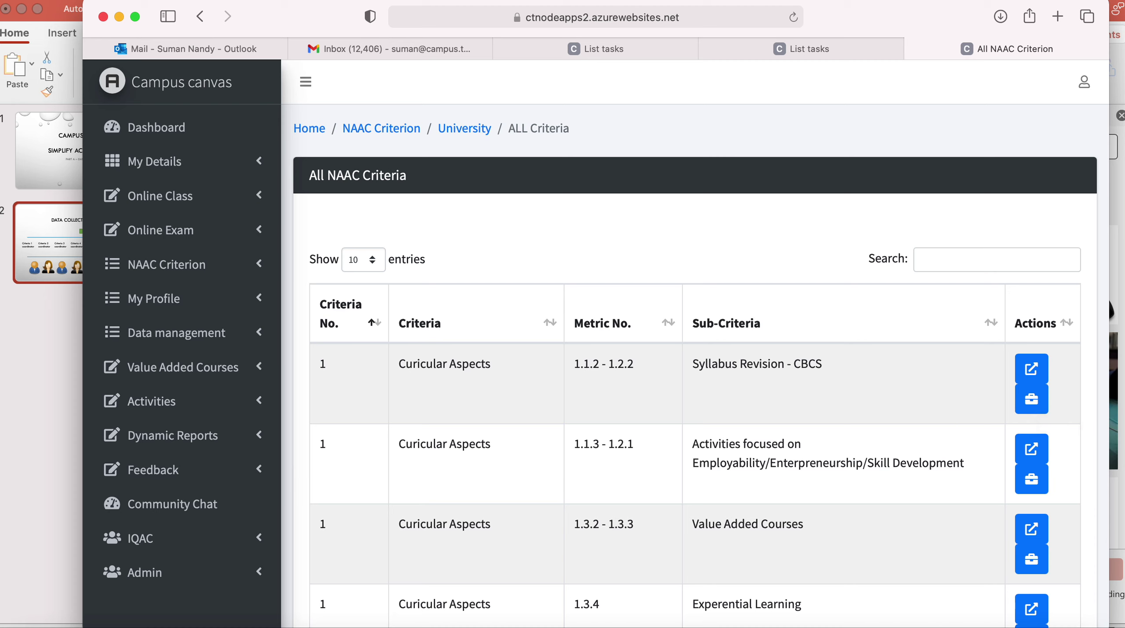
pyautogui.click(929, 624)
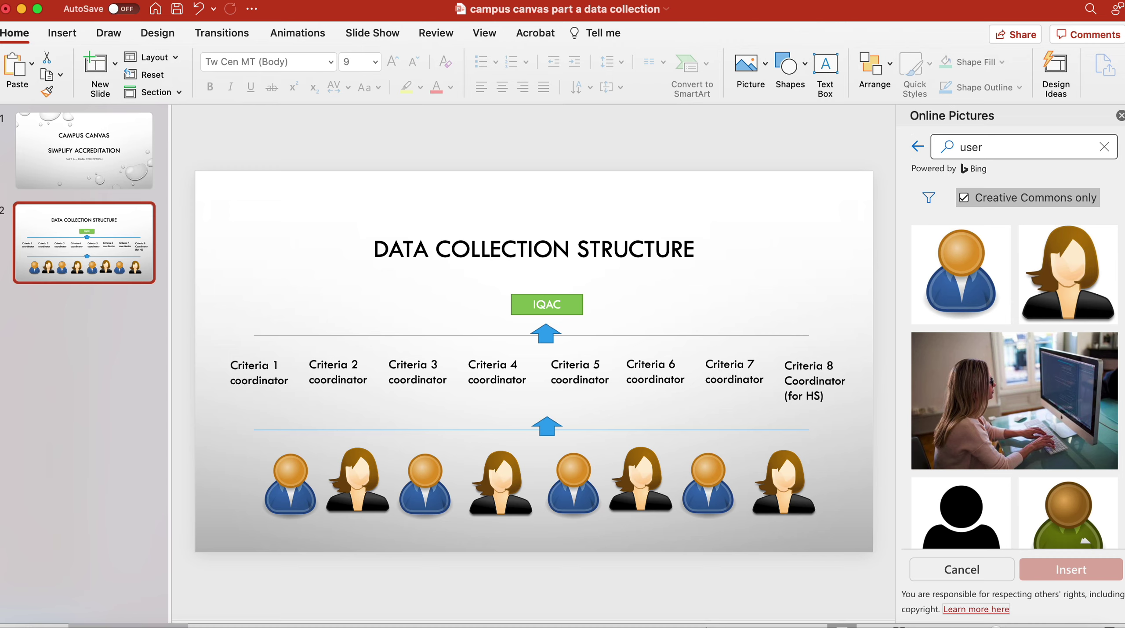
pyautogui.click(38, 624)
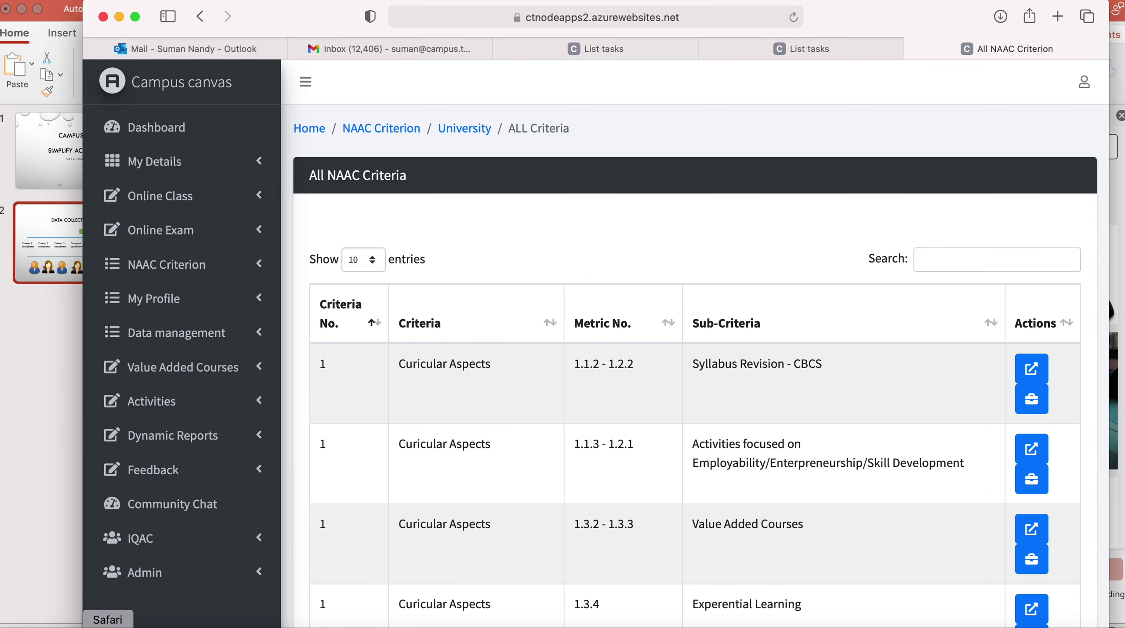
# Reopen the Syllabus revision task's assignment status from Activities > Tasks.
pyautogui.click(224, 396)
pyautogui.click(162, 475)
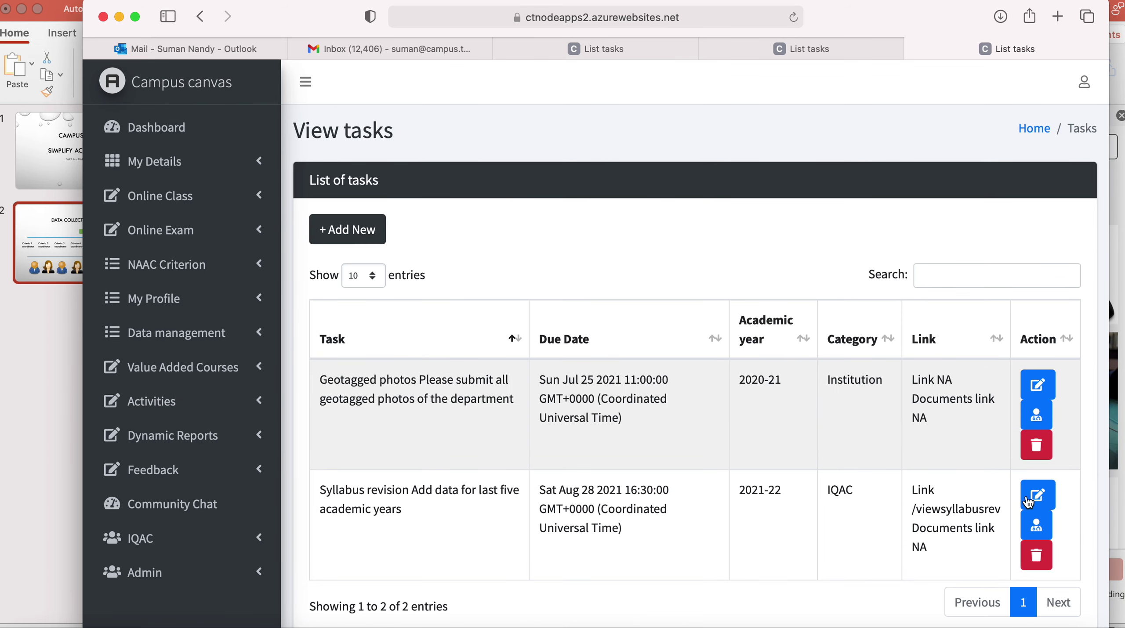
pyautogui.click(1041, 529)
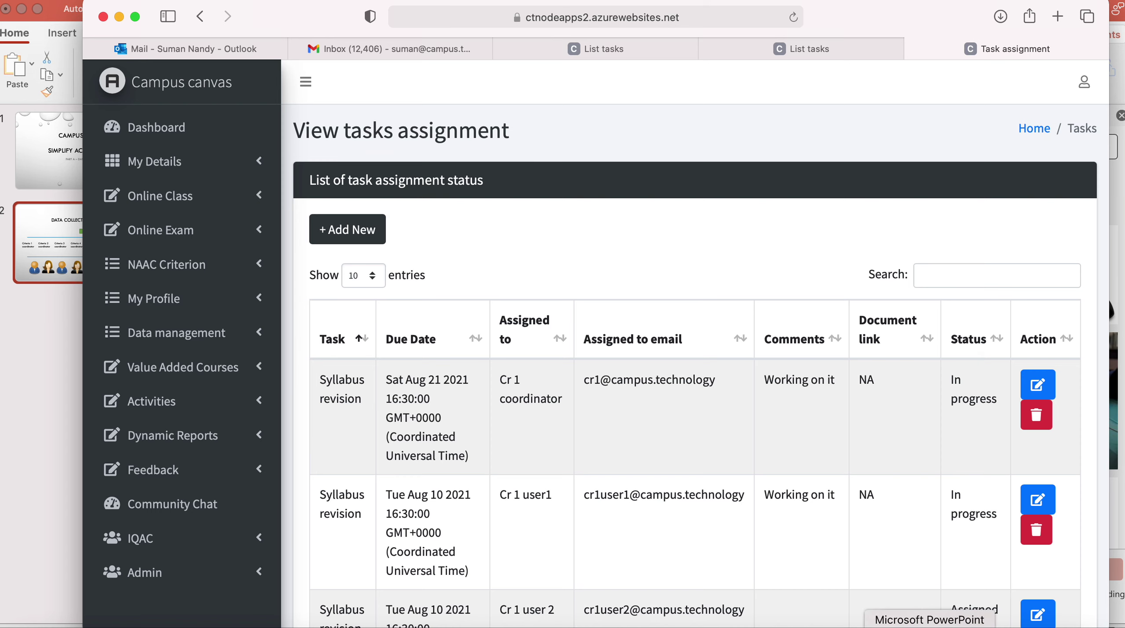
# Bring the PowerPoint Data Collection Structure slide with IQAC and eight coordinators to the front.
pyautogui.click(929, 625)
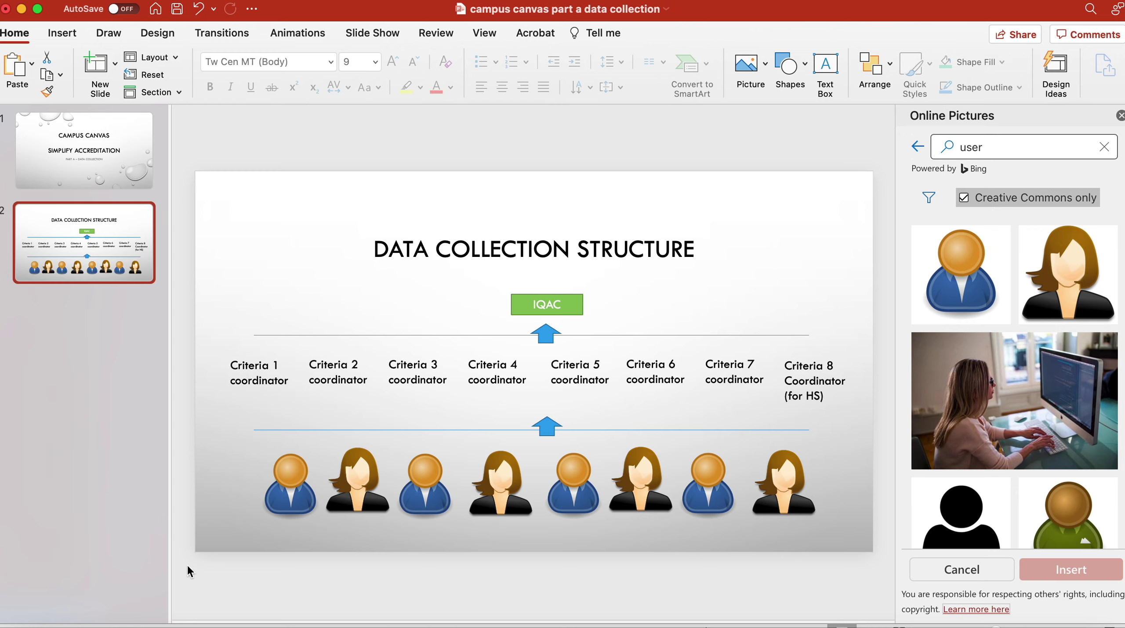
pyautogui.click(40, 624)
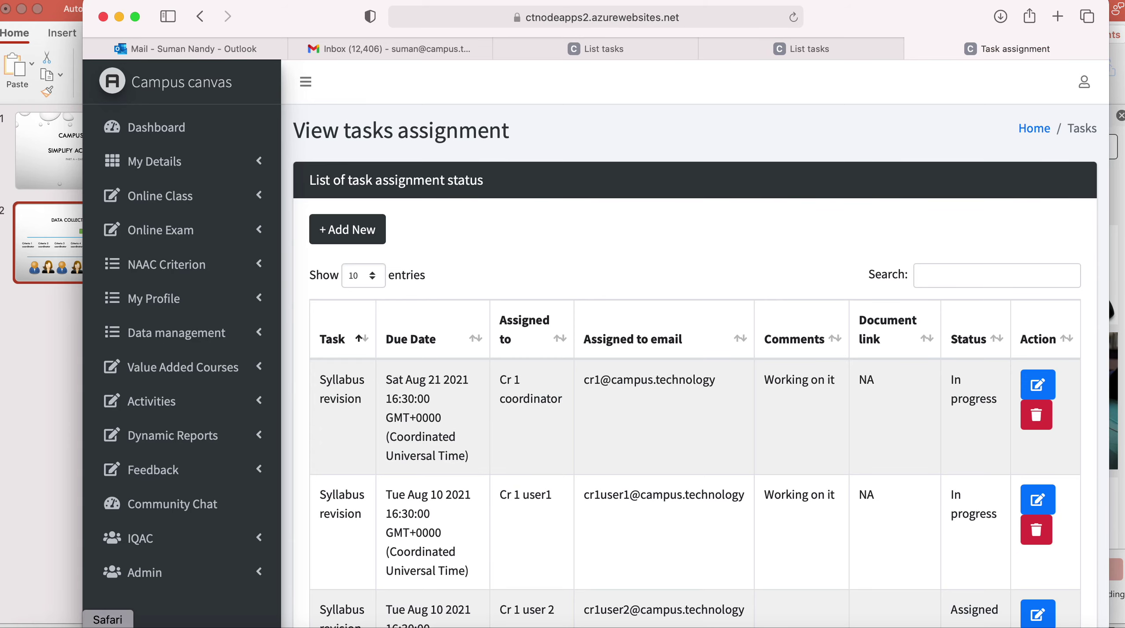
pyautogui.click(237, 407)
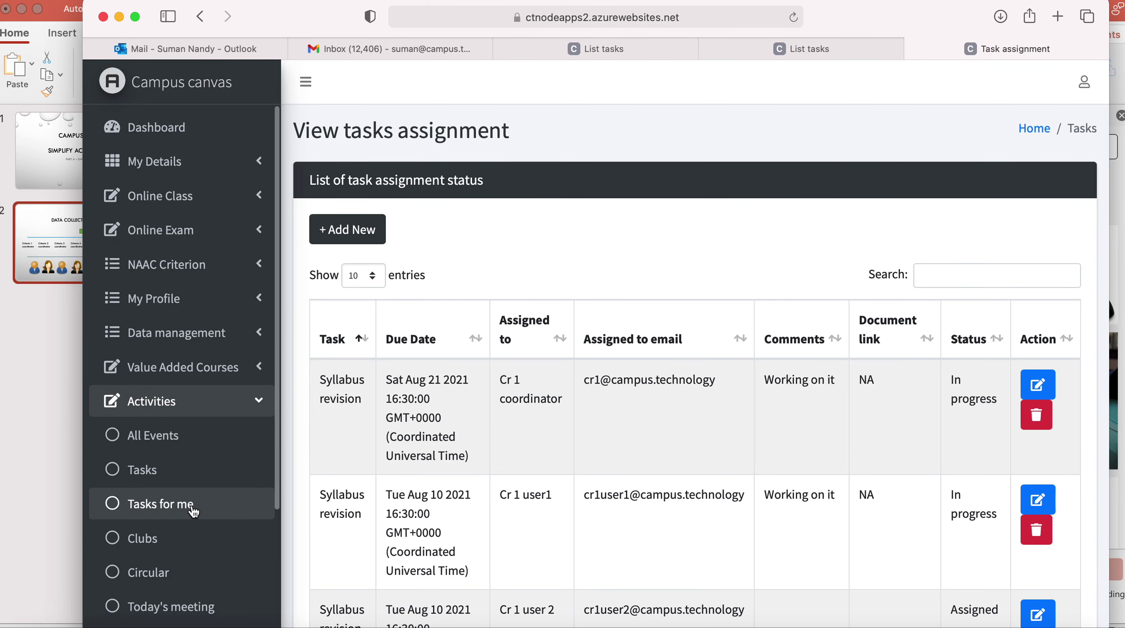
pyautogui.click(929, 625)
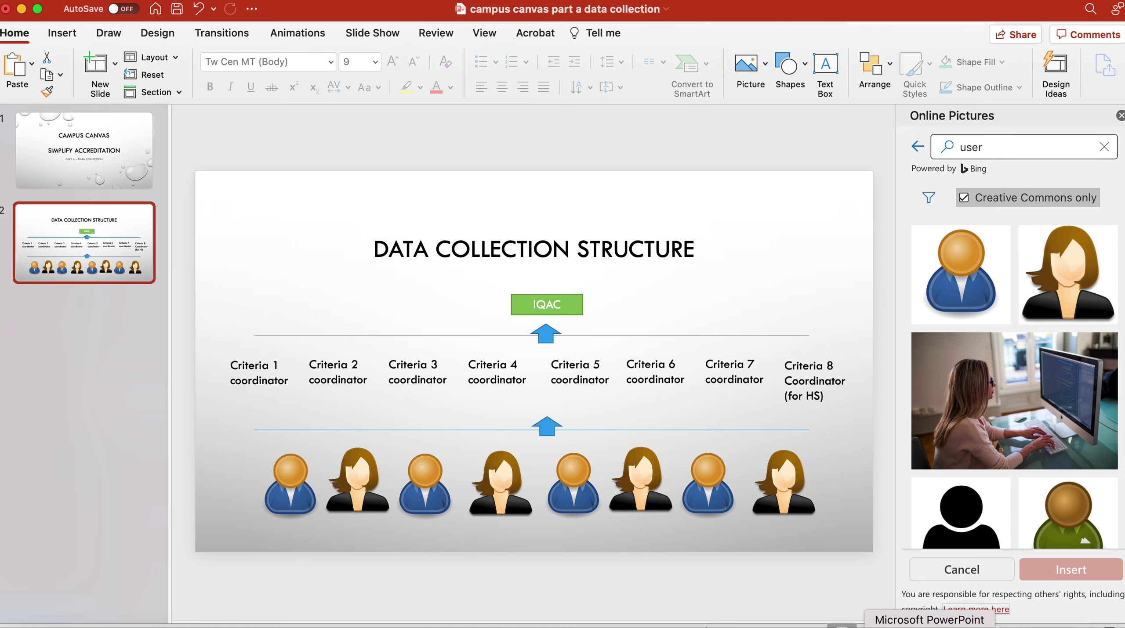